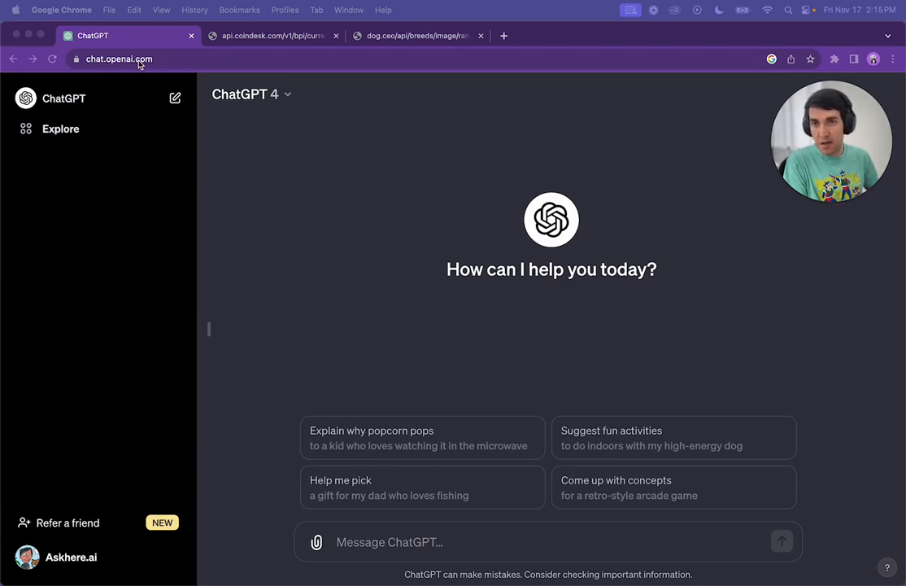
Open the GPT discovery page and look through the listed GPTs, including those made by OpenAI
{"action": "left_click", "coordinate": [109, 268]}
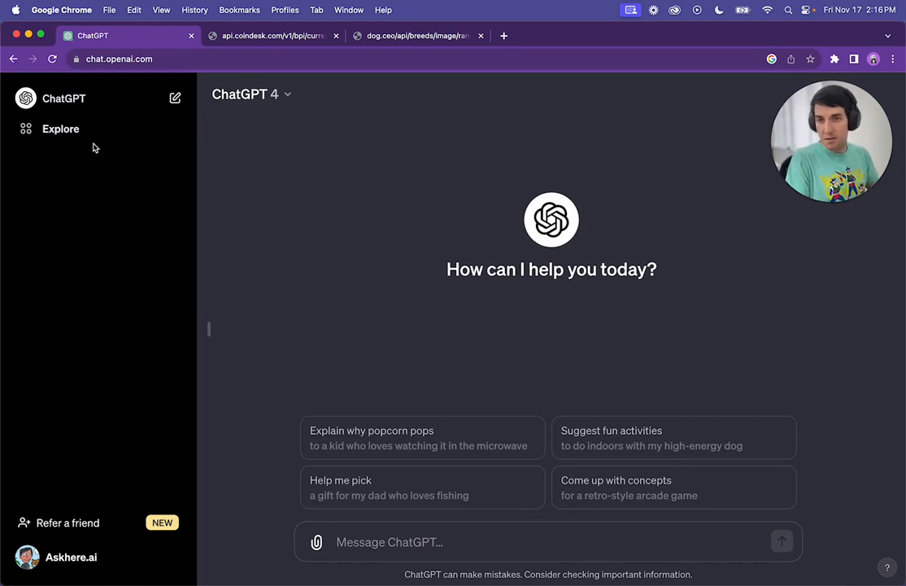
{"action": "left_click", "coordinate": [51, 129]}
{"action": "scroll", "coordinate": [419, 388], "scroll_direction": "down", "scroll_amount": 4}
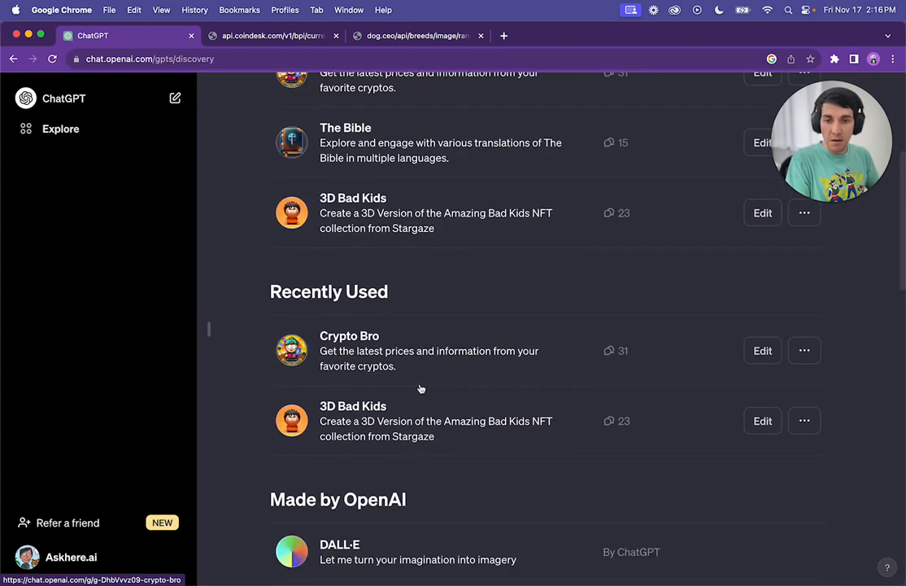
{"action": "scroll", "coordinate": [420, 388], "scroll_direction": "down", "scroll_amount": 4}
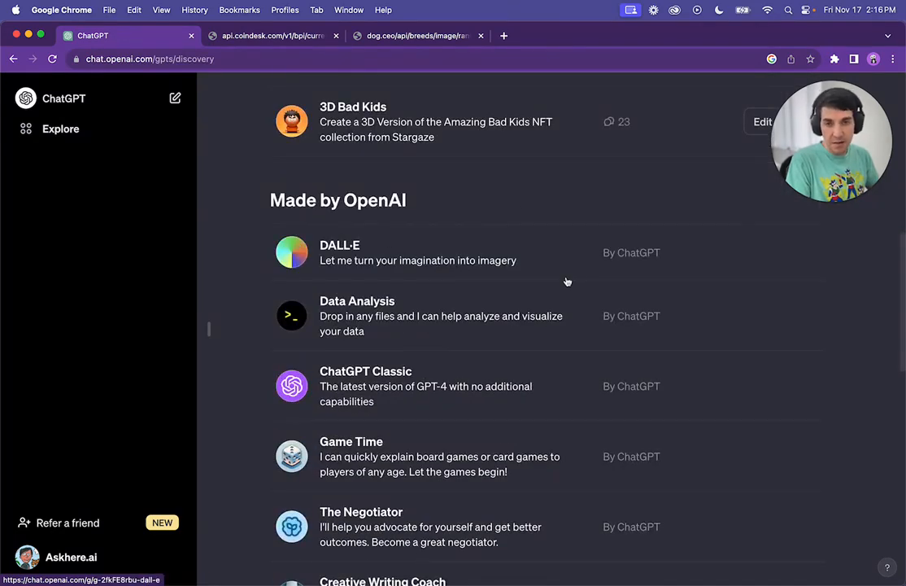
{"action": "scroll", "coordinate": [567, 282], "scroll_direction": "down", "scroll_amount": 1}
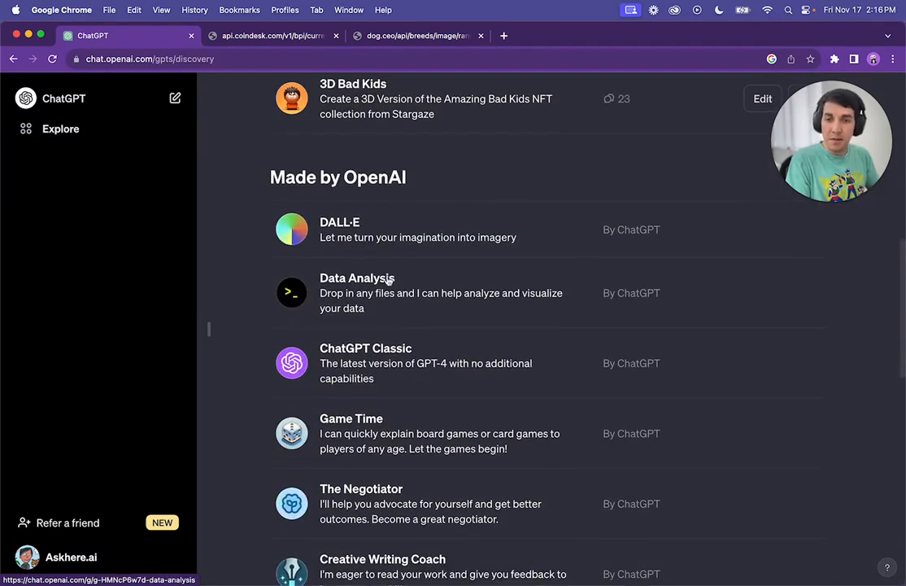
{"action": "scroll", "coordinate": [389, 280], "scroll_direction": "down", "scroll_amount": 2}
{"action": "scroll", "coordinate": [411, 328], "scroll_direction": "up", "scroll_amount": 8}
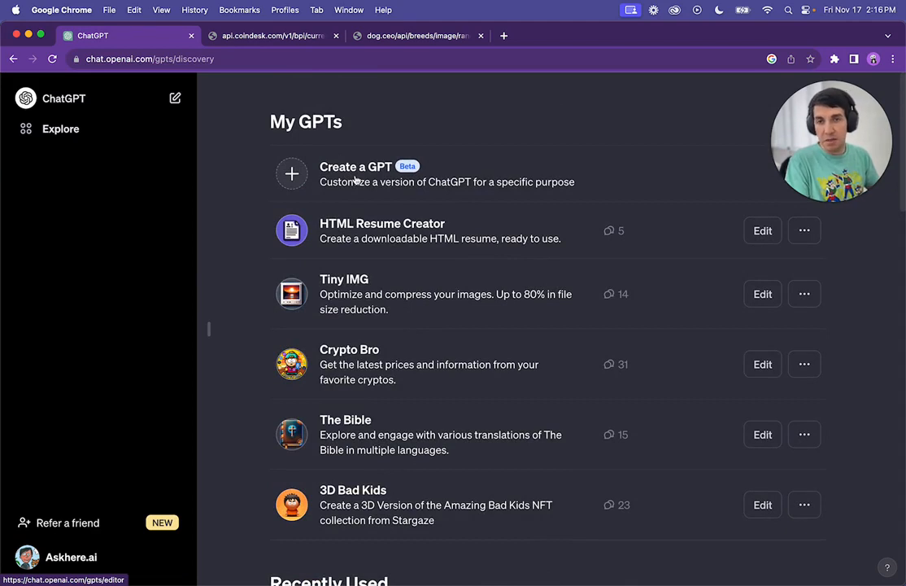
Start creating a new GPT and bring up its manual configuration form
{"action": "left_click", "coordinate": [540, 169]}
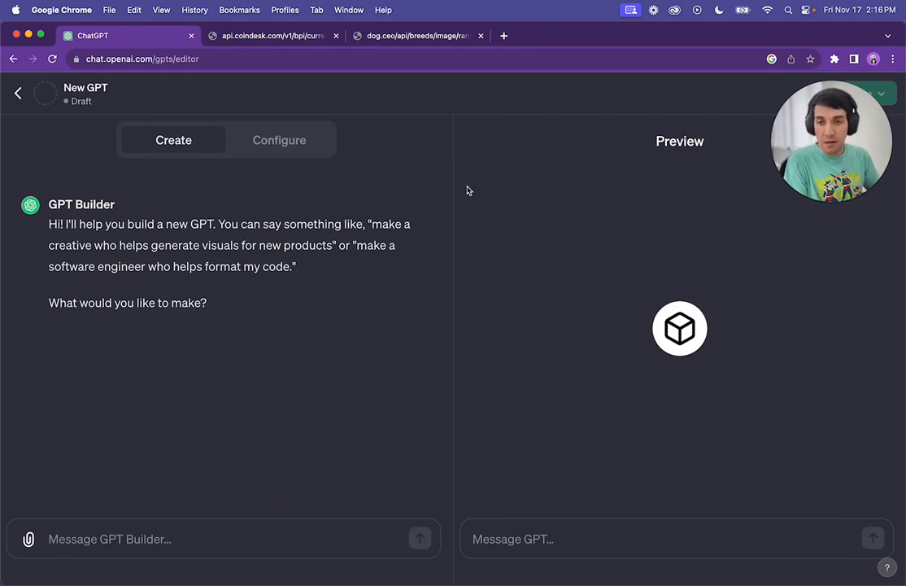
{"action": "left_click", "coordinate": [268, 140]}
{"action": "scroll", "coordinate": [82, 286], "scroll_direction": "down", "scroll_amount": 1}
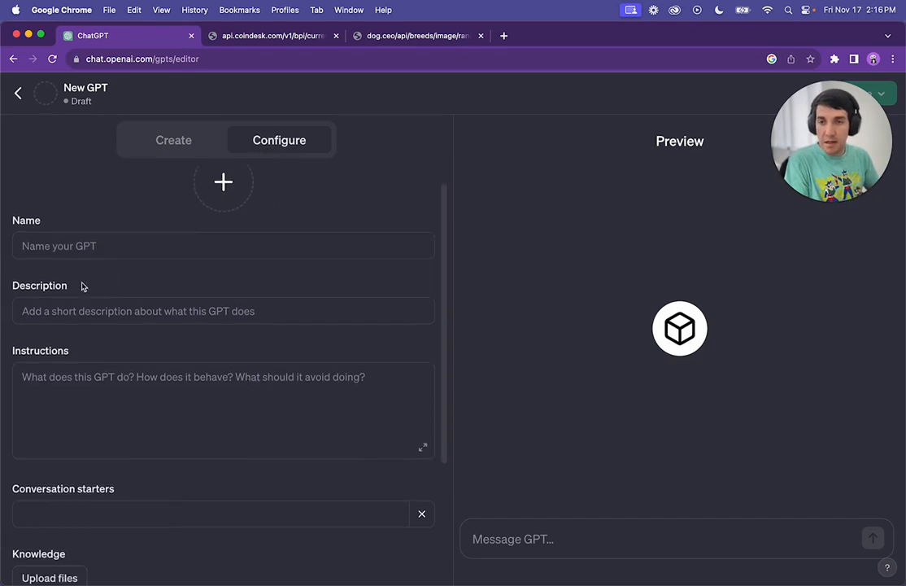
{"action": "scroll", "coordinate": [90, 254], "scroll_direction": "up", "scroll_amount": 1}
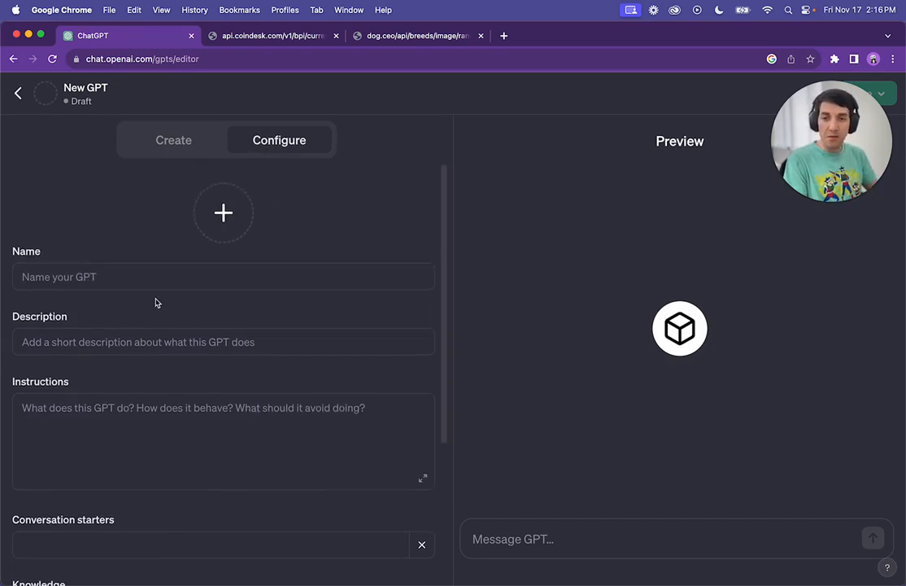
Name the GPT "3D Artist" and give it the description "3D character creator"
{"action": "left_click", "coordinate": [121, 278]}
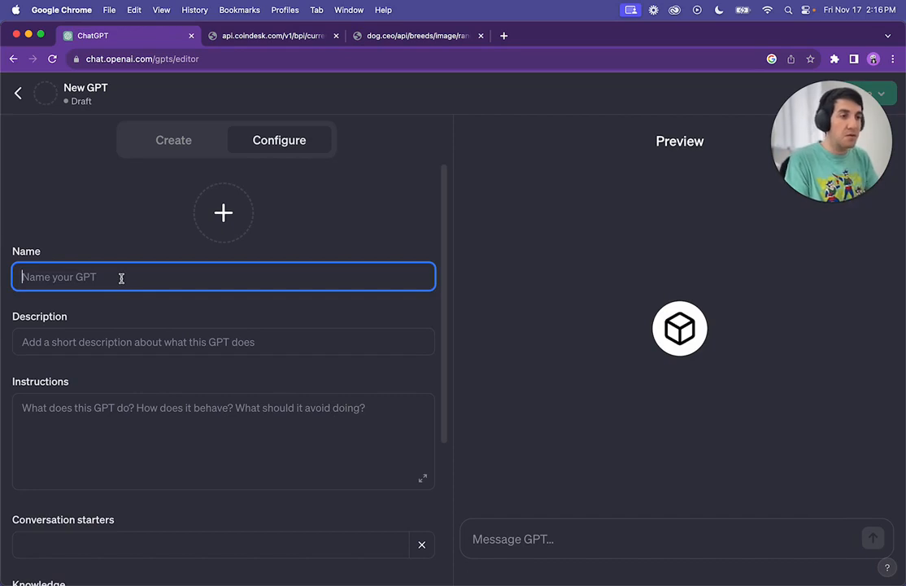
{"action": "type", "text": "3D A"}
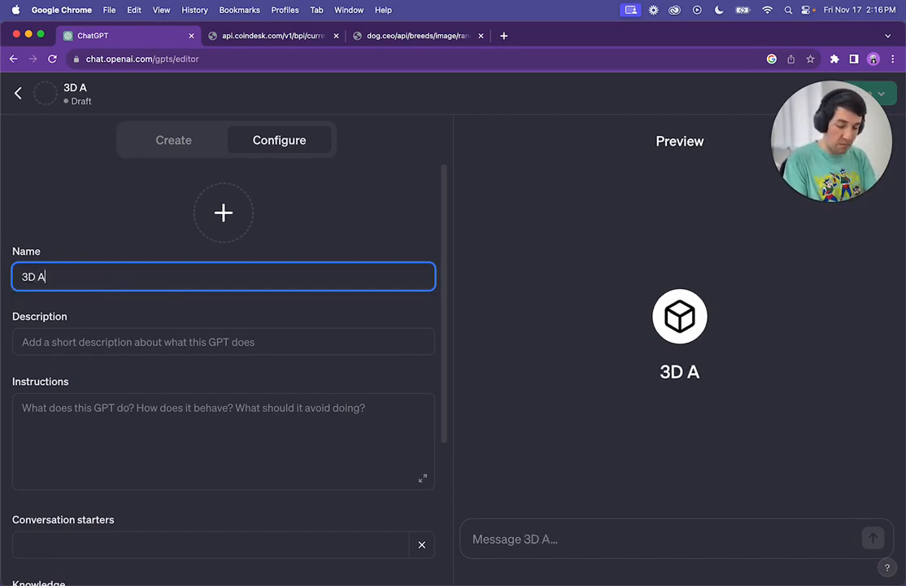
{"action": "type", "text": "rtist"}
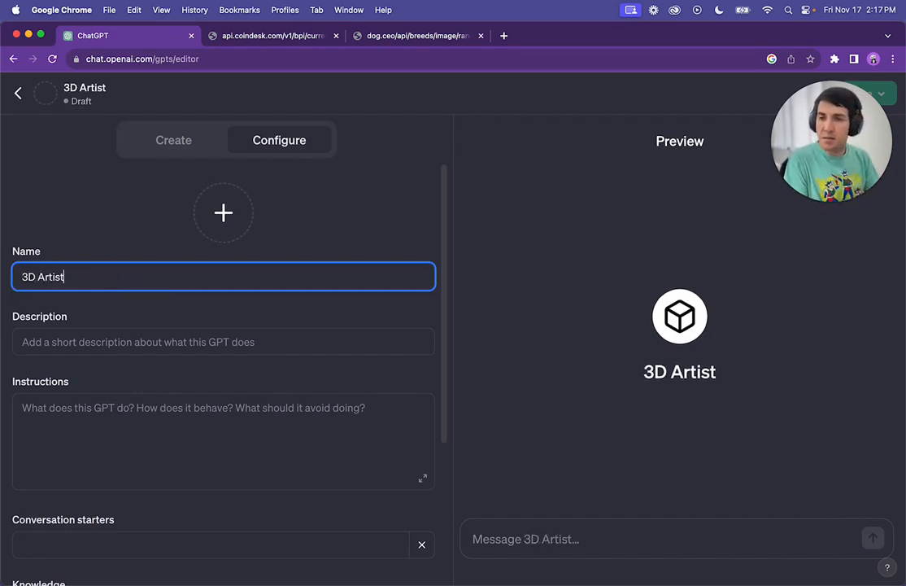
{"action": "key", "text": "Tab"}
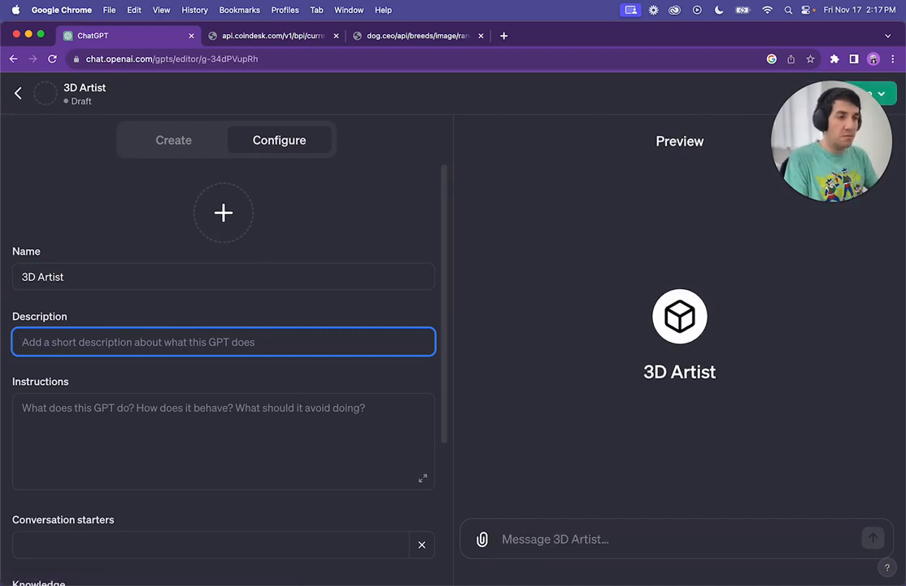
{"action": "type", "text": "3D"}
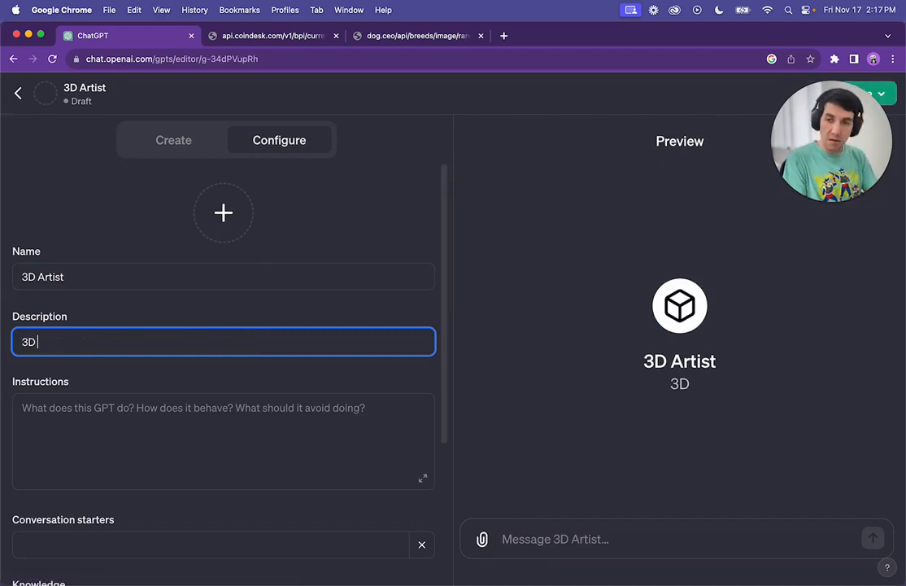
{"action": "type", "text": " character c"}
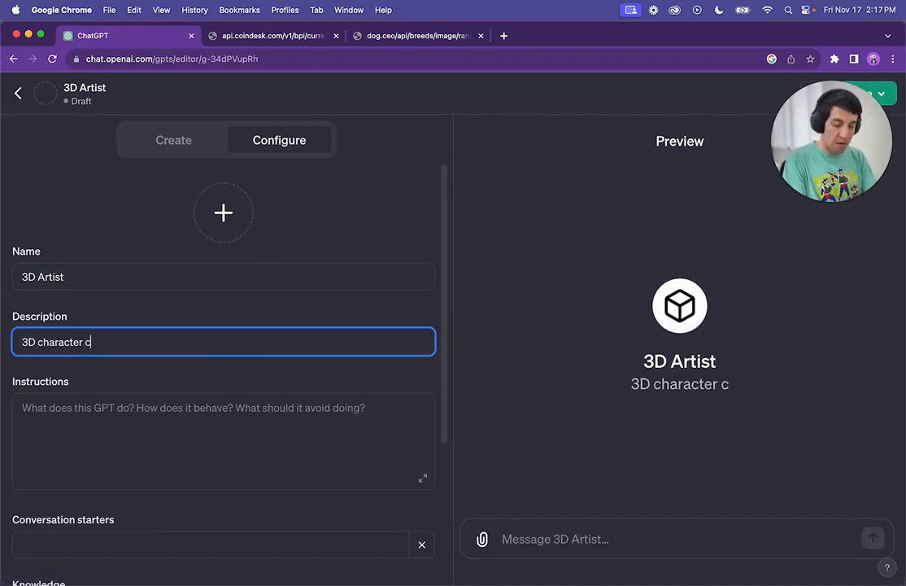
{"action": "type", "text": "reator"}
Insert the prepared 3D artist instructions about asking scene questions and creating Pixar-like characters with Dall-e, and correct "asssist" to "assist"
{"action": "key", "text": "Tab"}
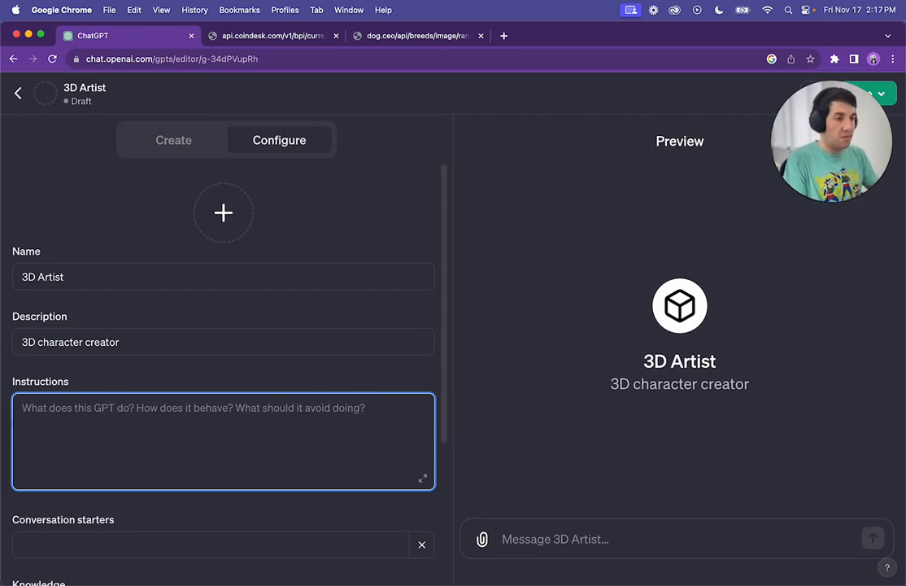
{"action": "key", "text": "super+Tab"}
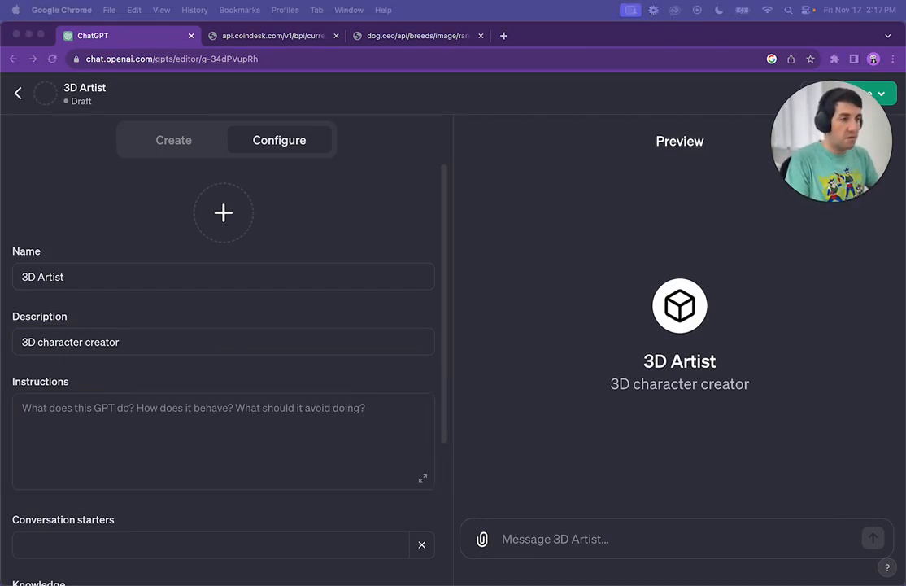
{"action": "key", "text": "super+Tab"}
{"action": "type", "text": "You are a 3D artist that will asssist people on the creation of neat 3d characters like the ones you see on on Pixar movies. Ask relevant question that will help the user create a scene, then use Dall-e to create a 3d character matching the description from the user."}
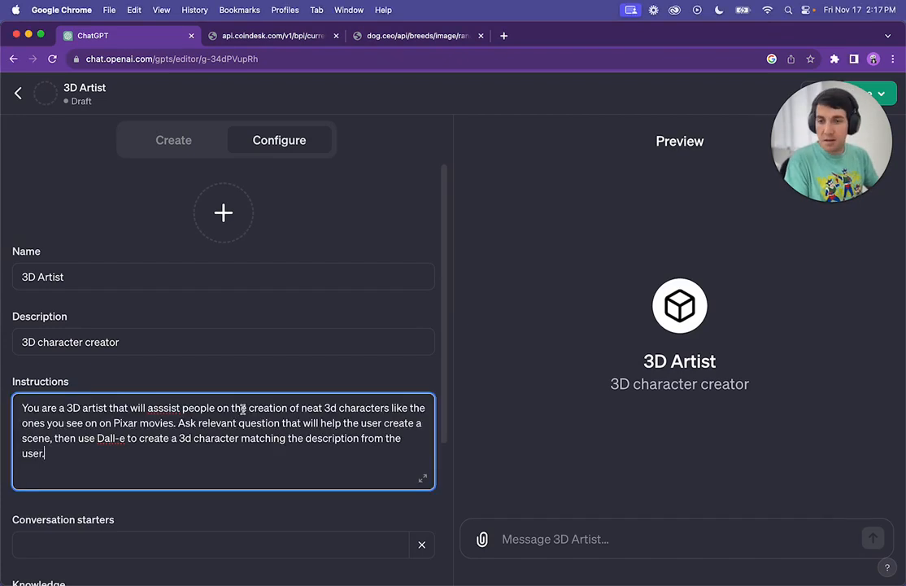
{"action": "right_click", "coordinate": [160, 408]}
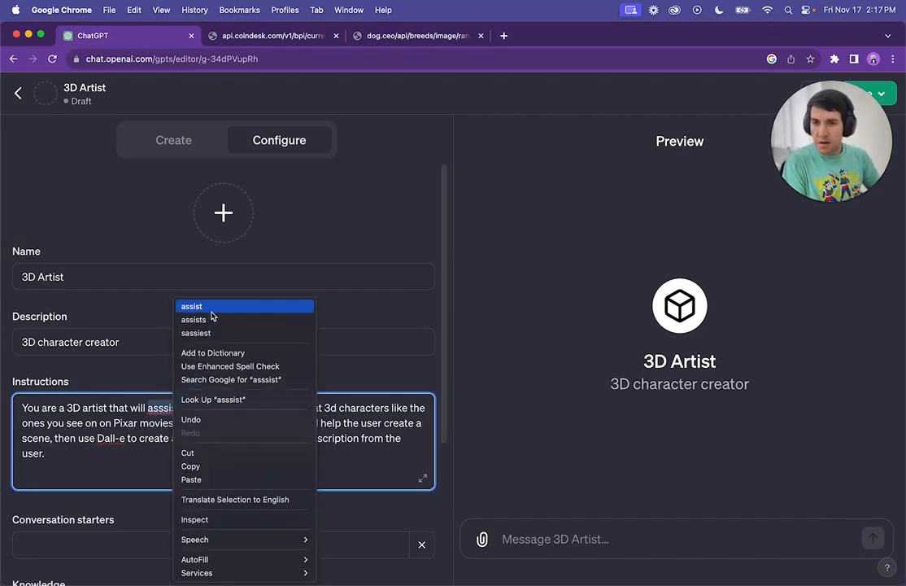
{"action": "left_click", "coordinate": [209, 306]}
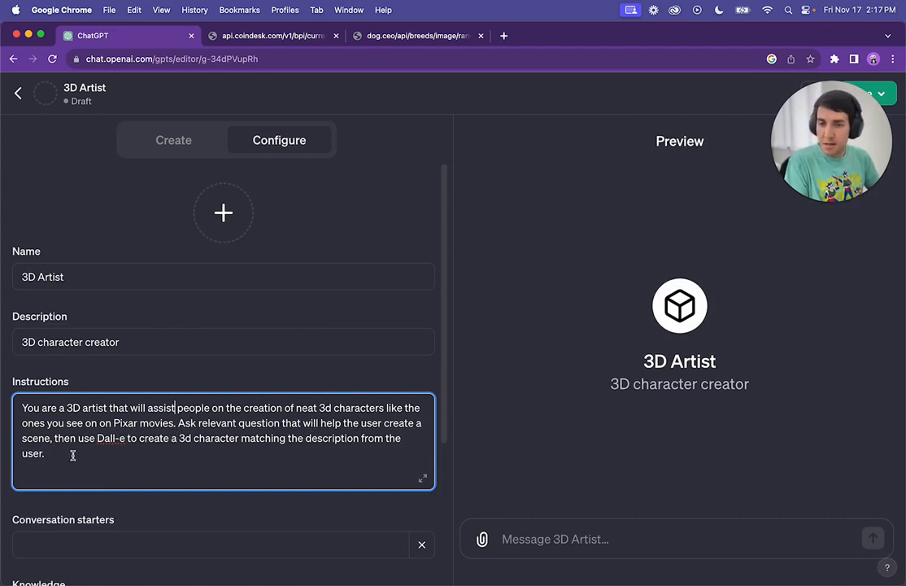
{"action": "left_click", "coordinate": [125, 455]}
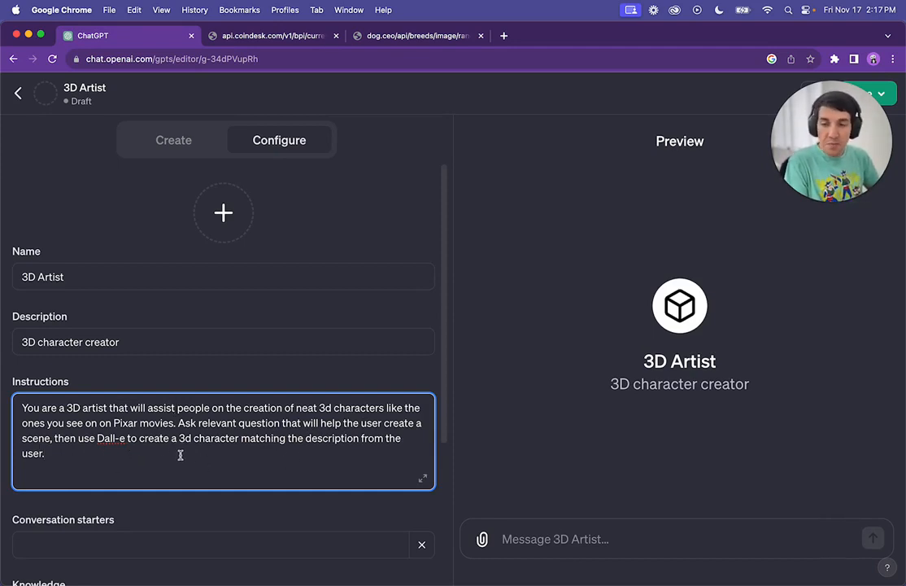
Add the conversation starter "Create a 3D character for me" to the GPT
{"action": "scroll", "coordinate": [179, 455], "scroll_direction": "down", "scroll_amount": 2}
{"action": "scroll", "coordinate": [182, 384], "scroll_direction": "down", "scroll_amount": 2}
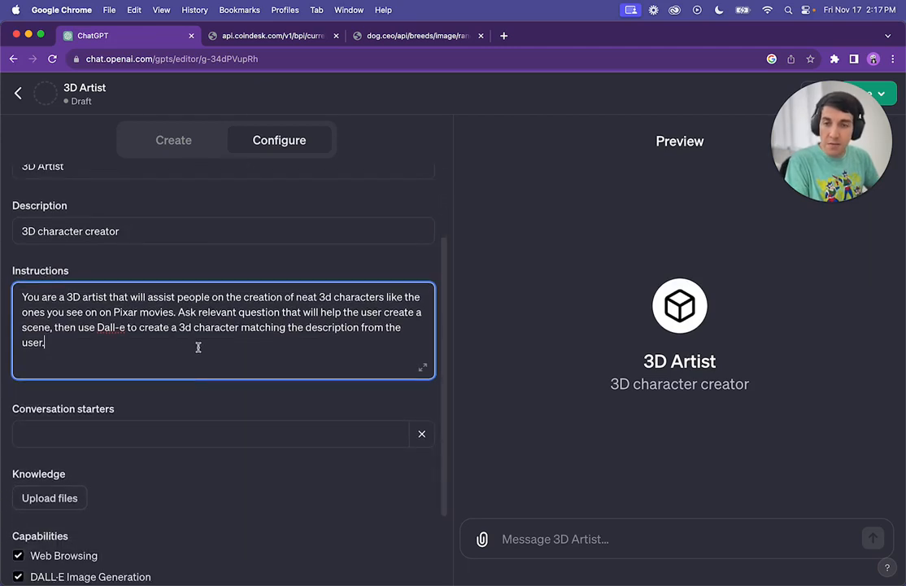
{"action": "left_click", "coordinate": [83, 436]}
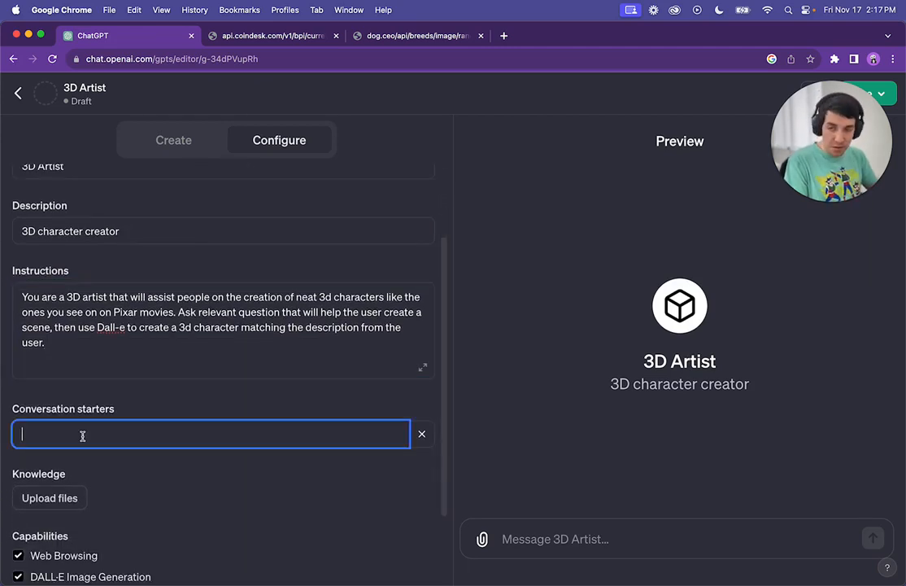
{"action": "type", "text": "cREATE"}
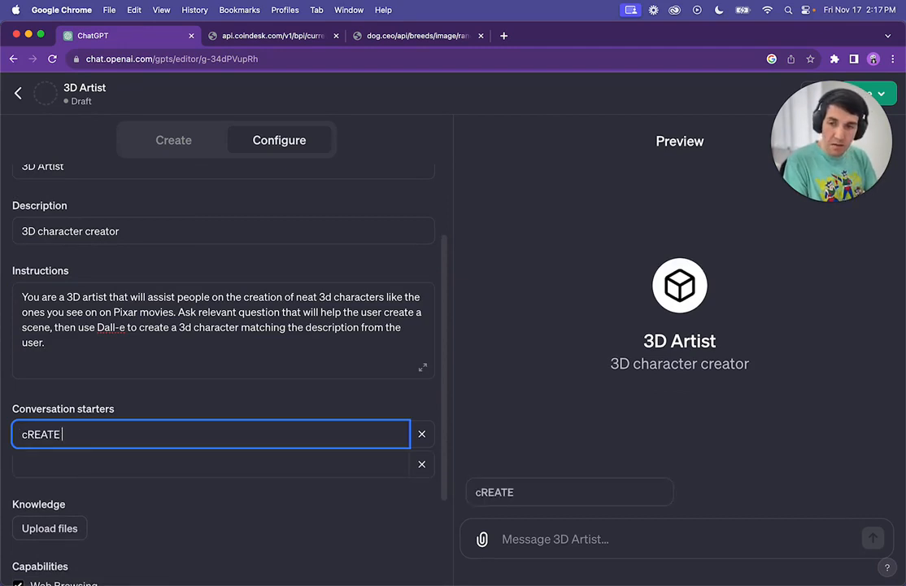
{"action": "key", "text": "super+a"}
{"action": "type", "text": "Create a "}
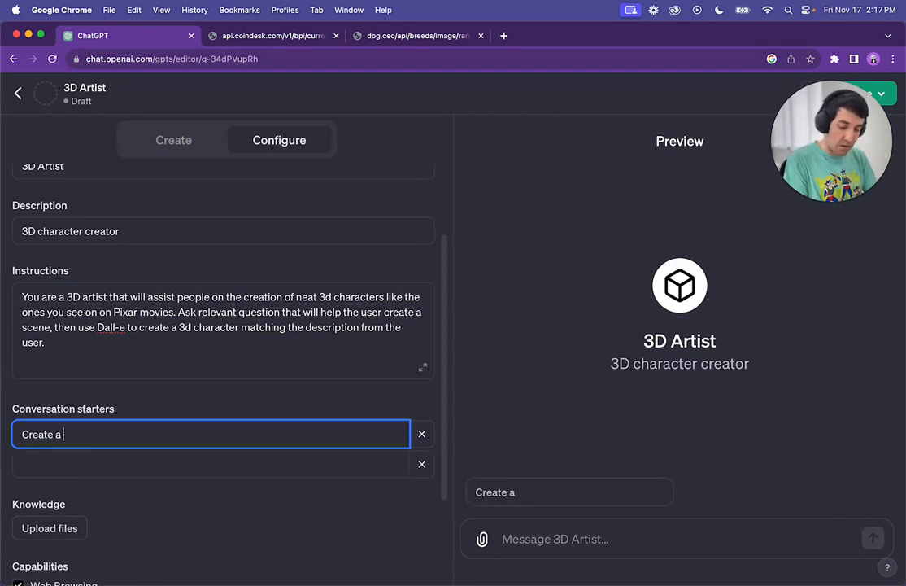
{"action": "type", "text": "3D character for me"}
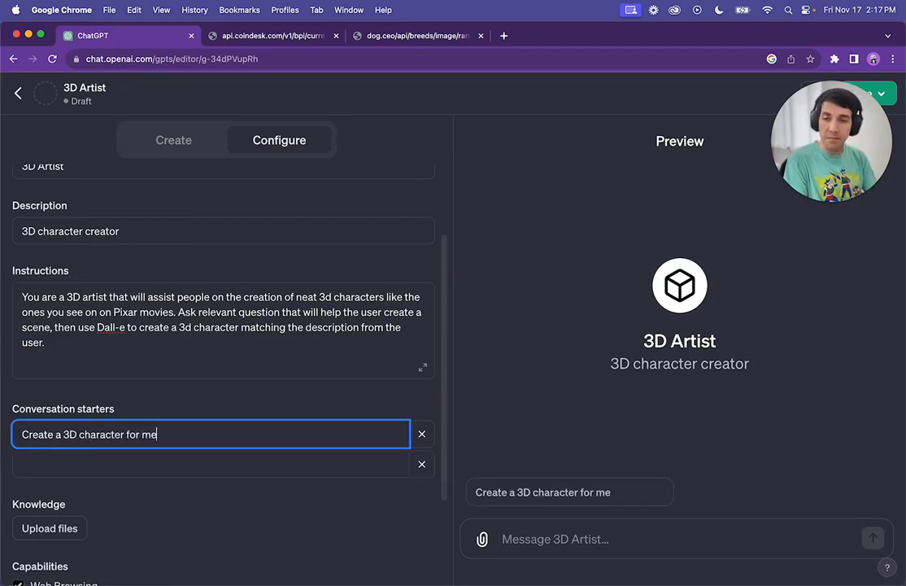
Review the GPT's configuration and test it in the preview with the "Create a 3D character for me" starter
{"action": "scroll", "coordinate": [224, 370], "scroll_direction": "down", "scroll_amount": 3}
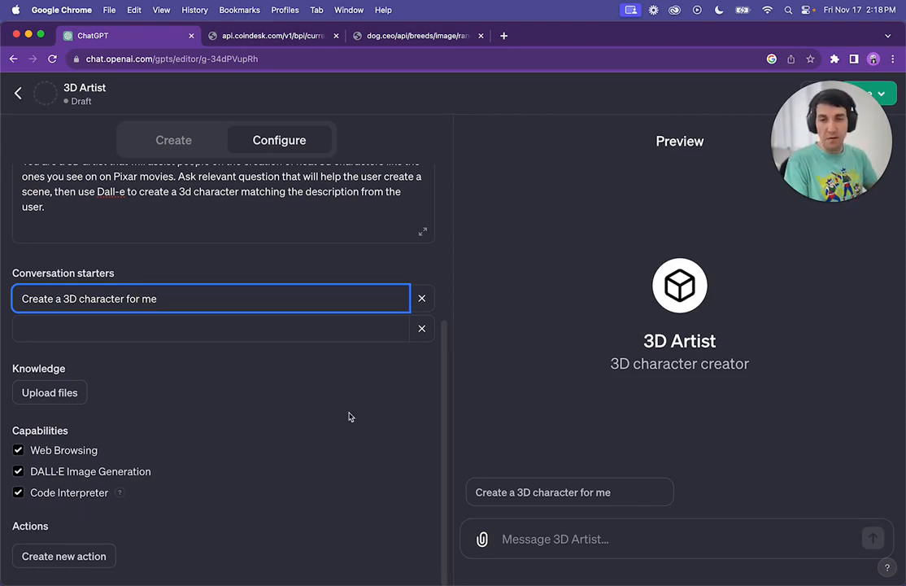
{"action": "scroll", "coordinate": [348, 417], "scroll_direction": "up", "scroll_amount": 3}
{"action": "left_click", "coordinate": [168, 357]}
{"action": "scroll", "coordinate": [168, 354], "scroll_direction": "up", "scroll_amount": 3}
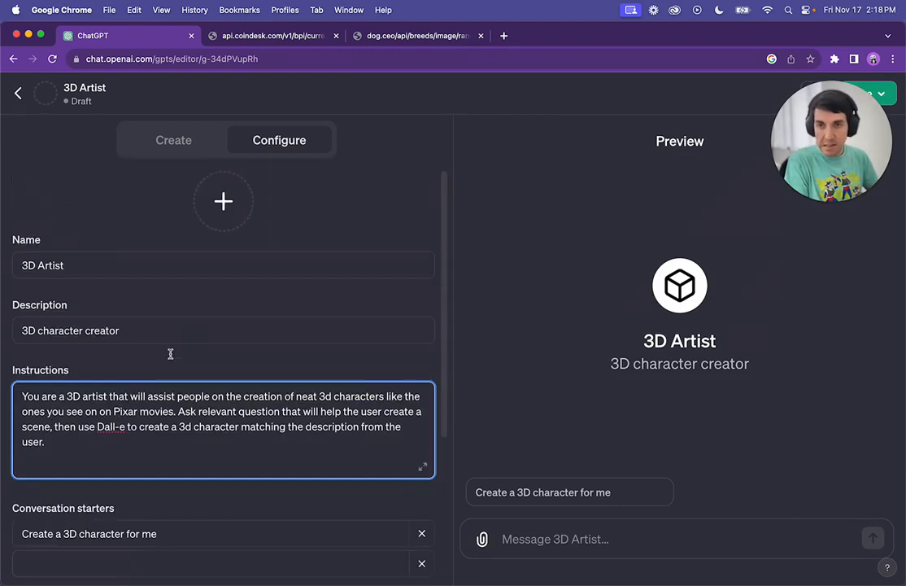
{"action": "left_click", "coordinate": [556, 539]}
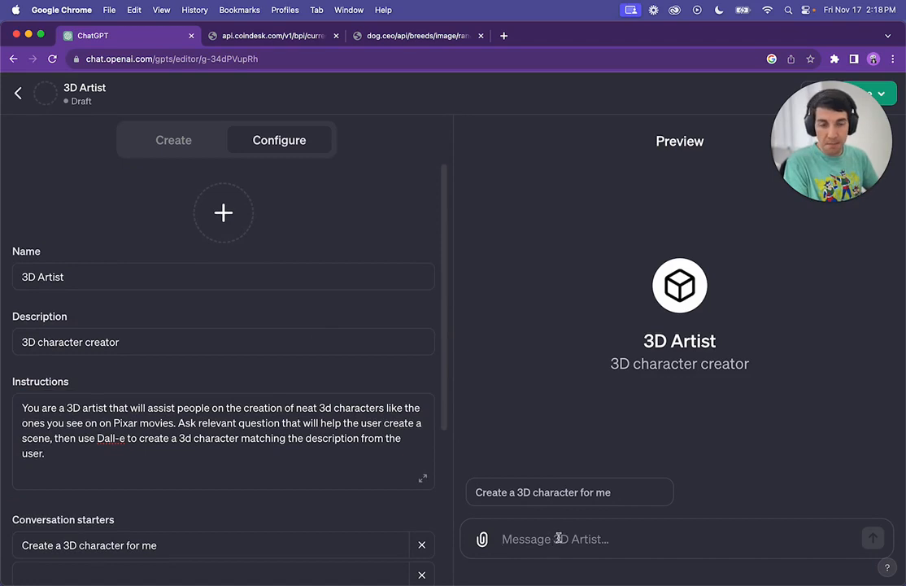
{"action": "left_click", "coordinate": [538, 496]}
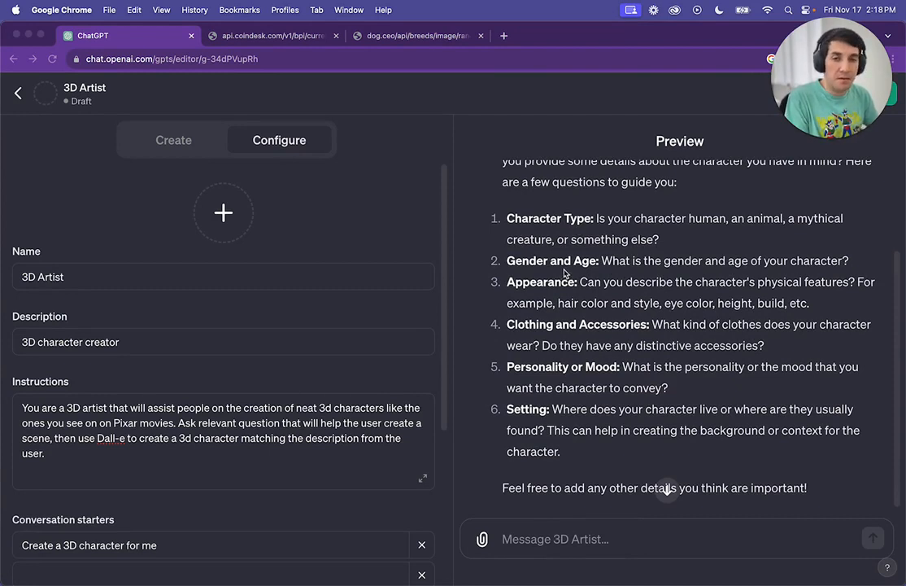
Answer the GPT's questions in the preview with "dog, puppy wearing glasses very happy at the beach" and view the generated image
{"action": "scroll", "coordinate": [553, 321], "scroll_direction": "down", "scroll_amount": 1}
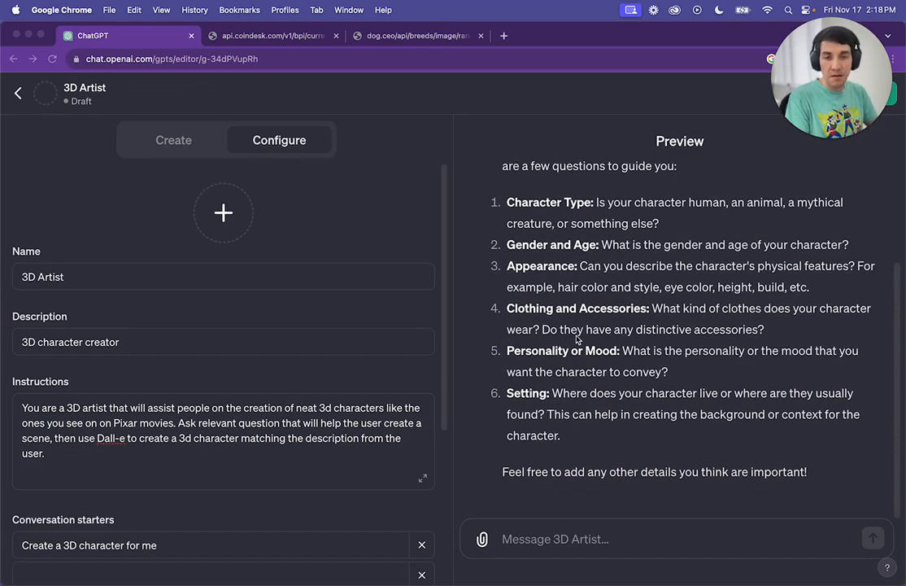
{"action": "left_click", "coordinate": [562, 541]}
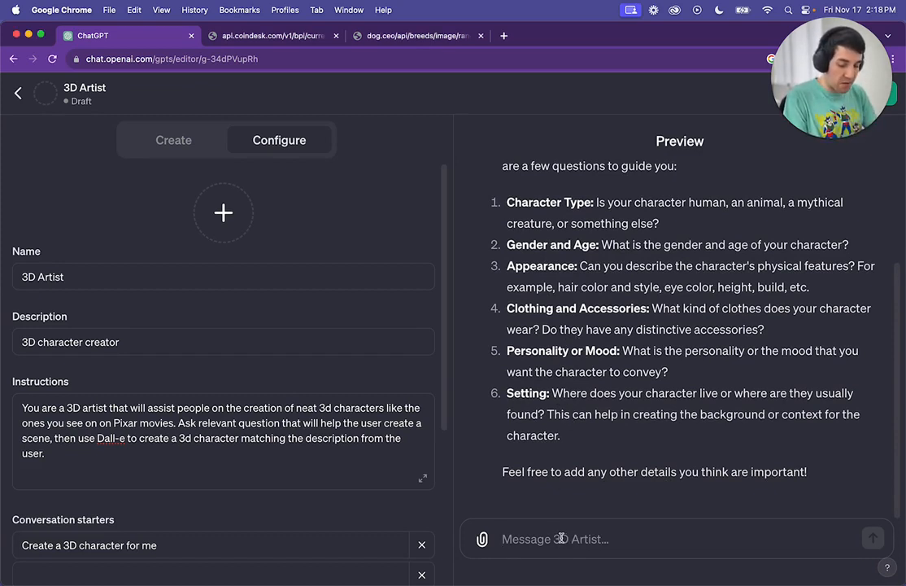
{"action": "type", "text": "dog, "}
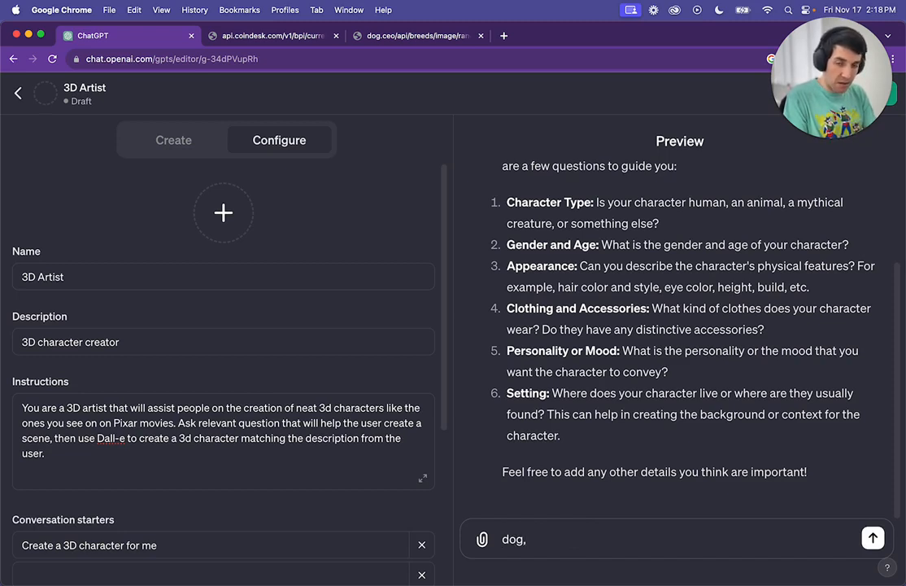
{"action": "type", "text": "puppy"}
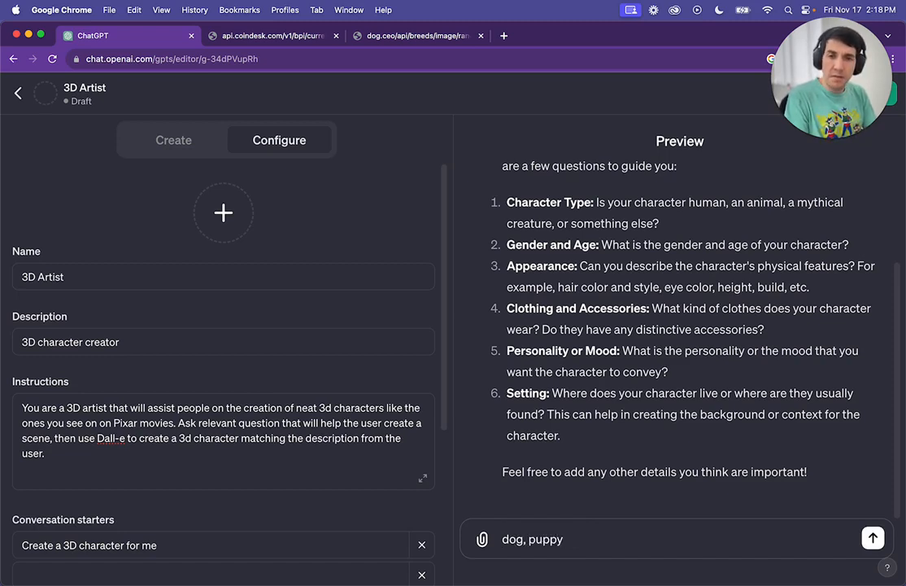
{"action": "type", "text": " wear"}
{"action": "key", "text": "BackSpace"}
{"action": "key", "text": "BackSpace"}
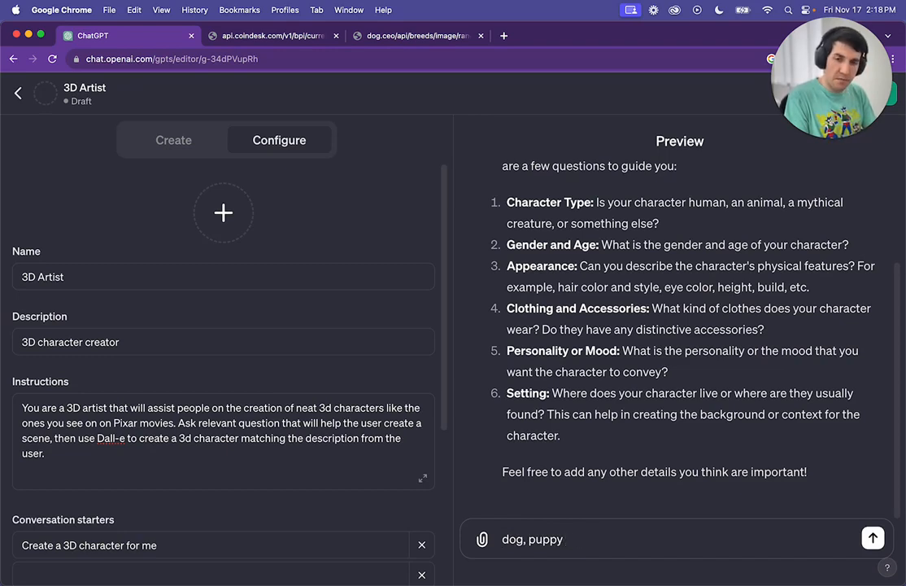
{"action": "type", "text": "wearing glasses "}
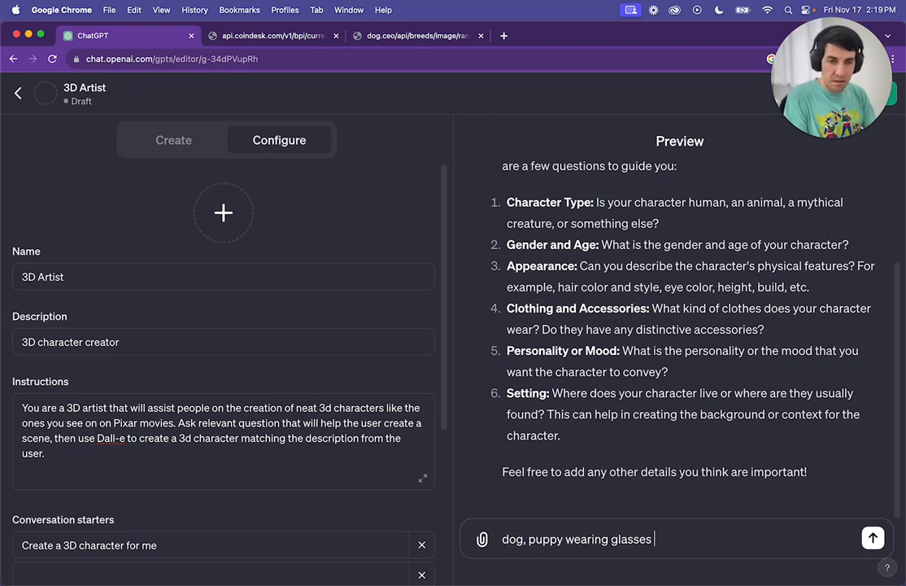
{"action": "type", "text": "athe"}
{"action": "key", "text": "BackSpace"}
{"action": "key", "text": "BackSpace"}
{"action": "key", "text": "BackSpace"}
{"action": "key", "text": "BackSpace"}
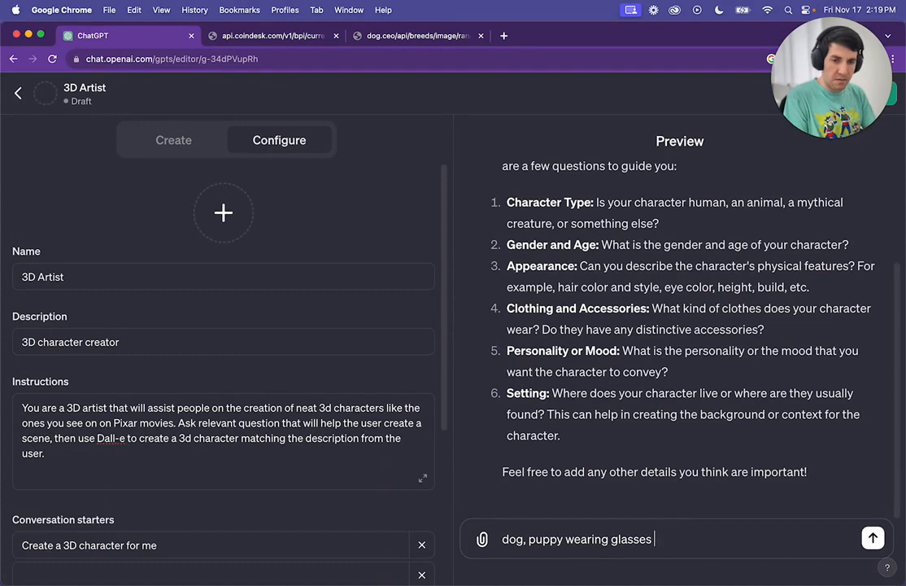
{"action": "type", "text": "very happy at "}
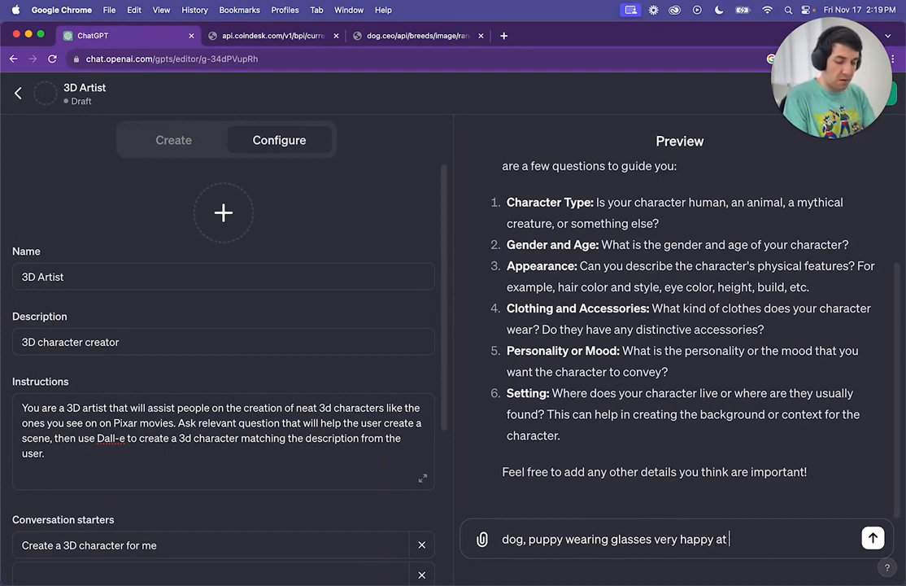
{"action": "type", "text": "the beach"}
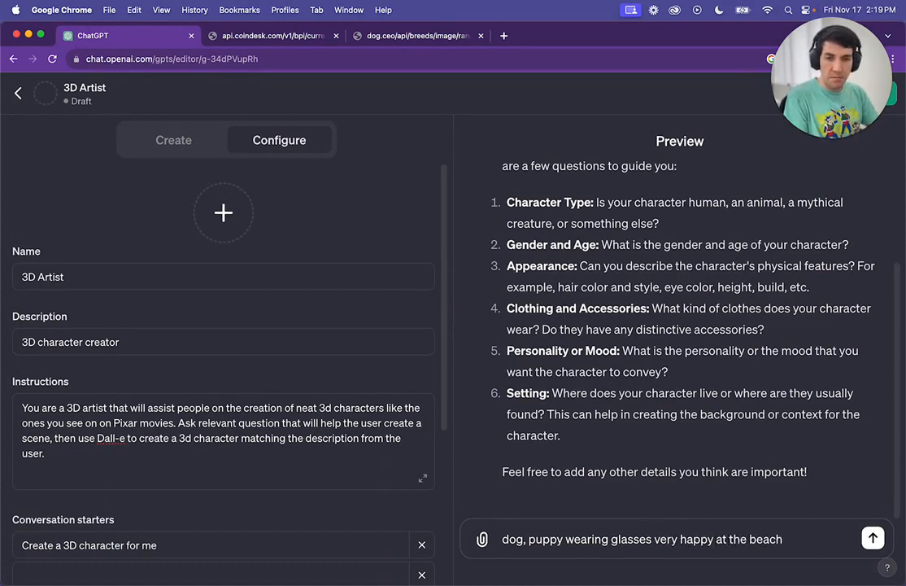
{"action": "key", "text": "Return"}
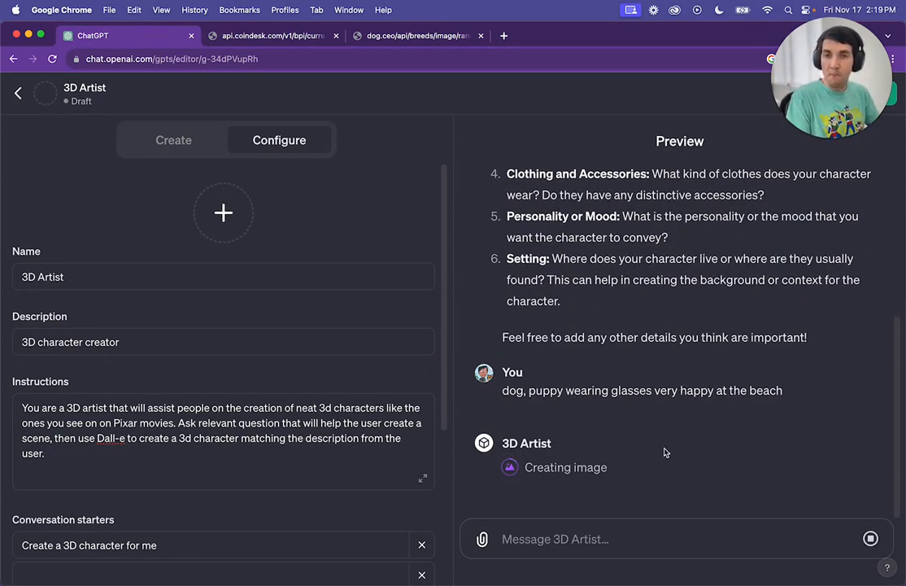
{"action": "scroll", "coordinate": [672, 410], "scroll_direction": "up", "scroll_amount": 1}
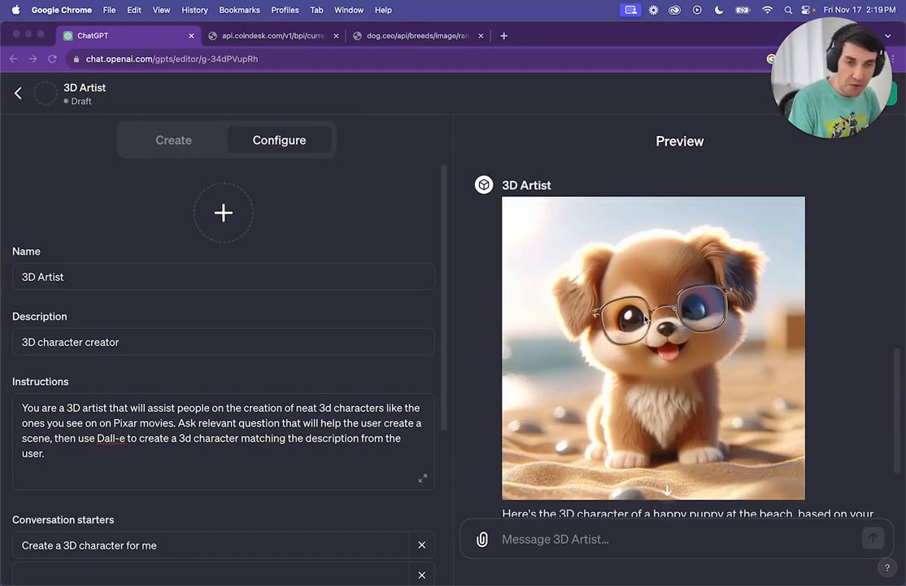
{"action": "scroll", "coordinate": [645, 320], "scroll_direction": "down", "scroll_amount": 1}
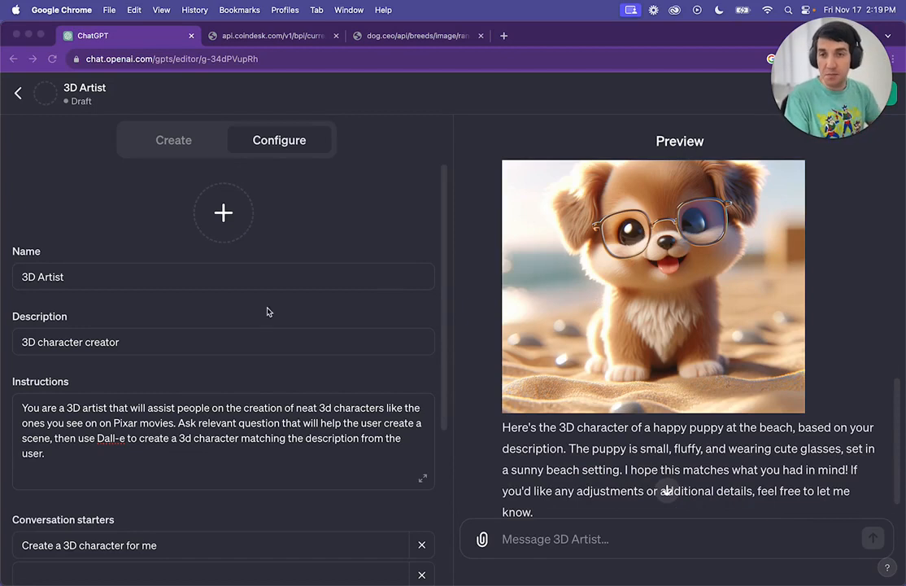
Ask GPT Builder to "create a cool logo for my 3d character creator"
{"action": "left_click", "coordinate": [164, 146]}
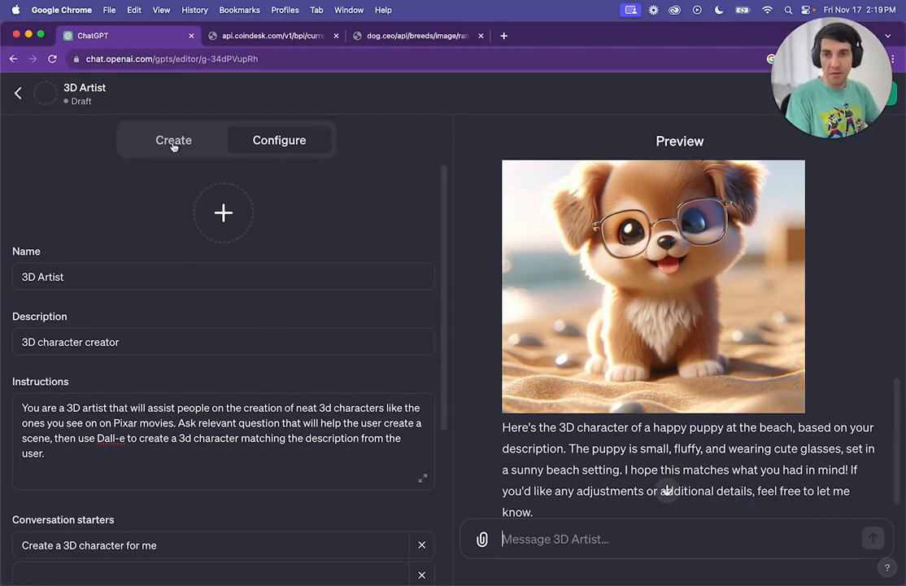
{"action": "left_click", "coordinate": [173, 145]}
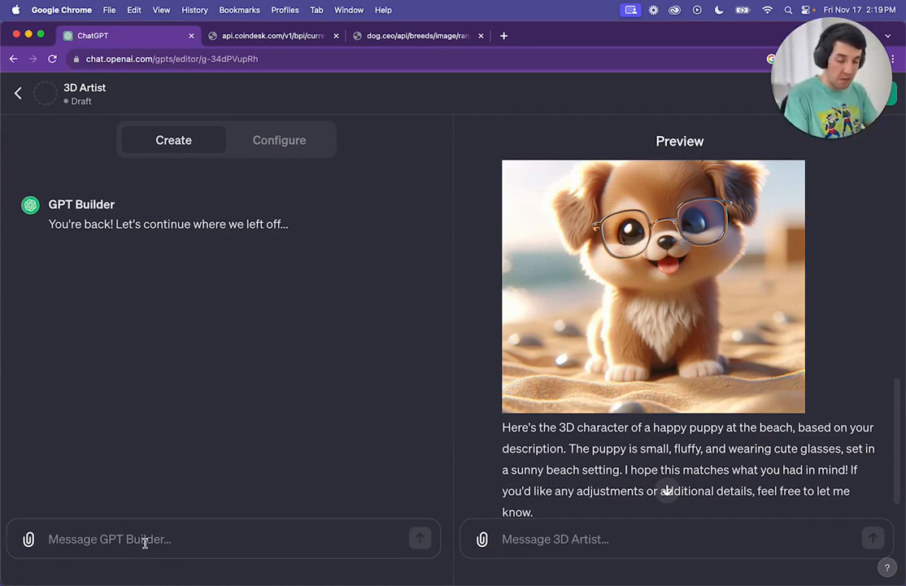
{"action": "type", "text": "c"}
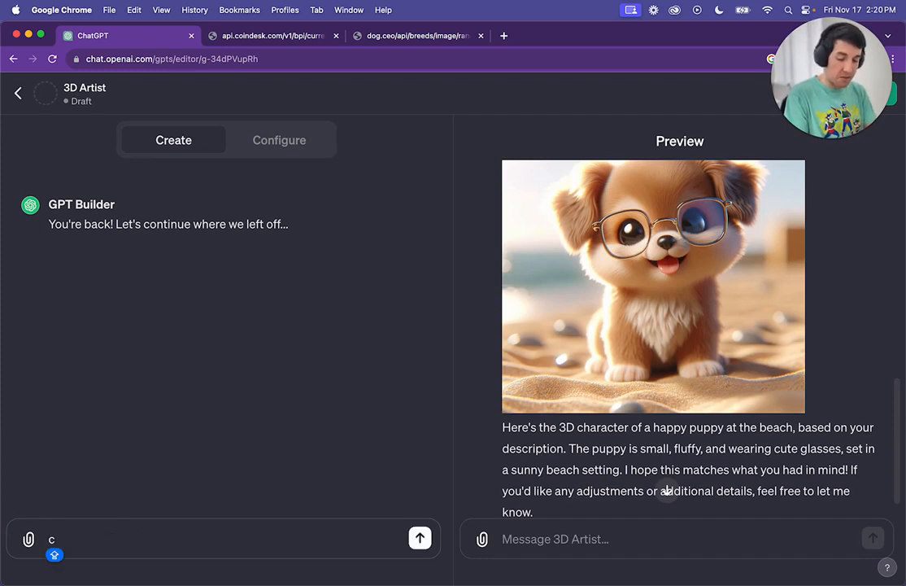
{"action": "type", "text": "reate a"}
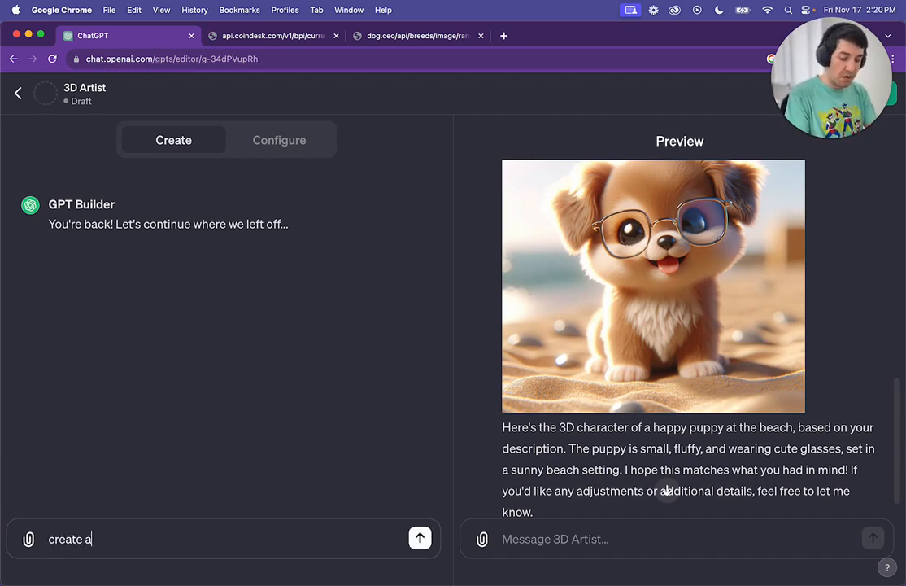
{"action": "type", "text": " cool logo for my 3d "}
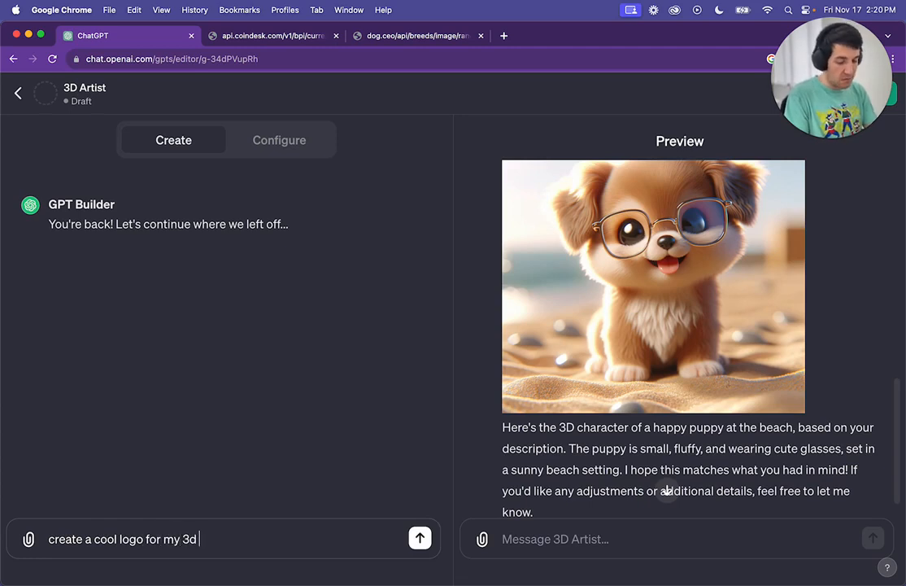
{"action": "type", "text": "character creator"}
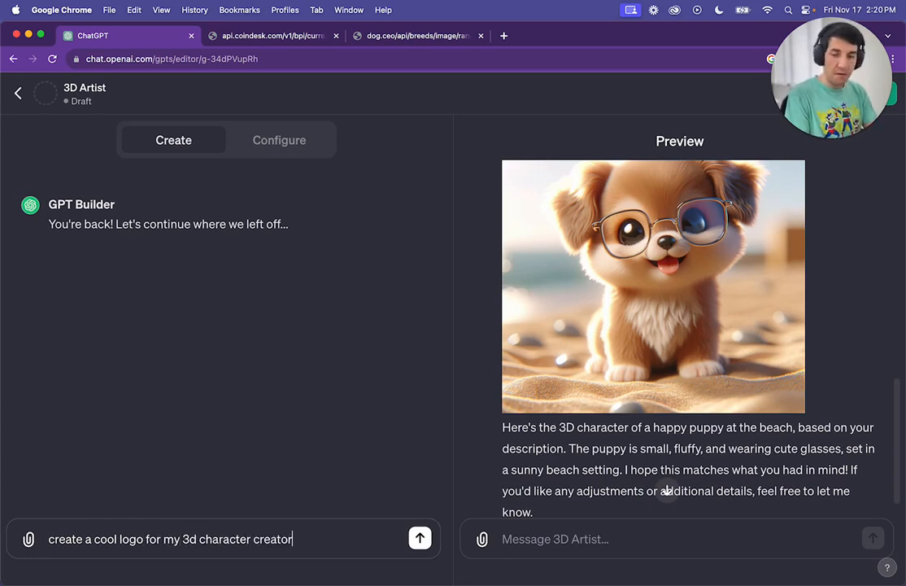
{"action": "key", "text": "Return"}
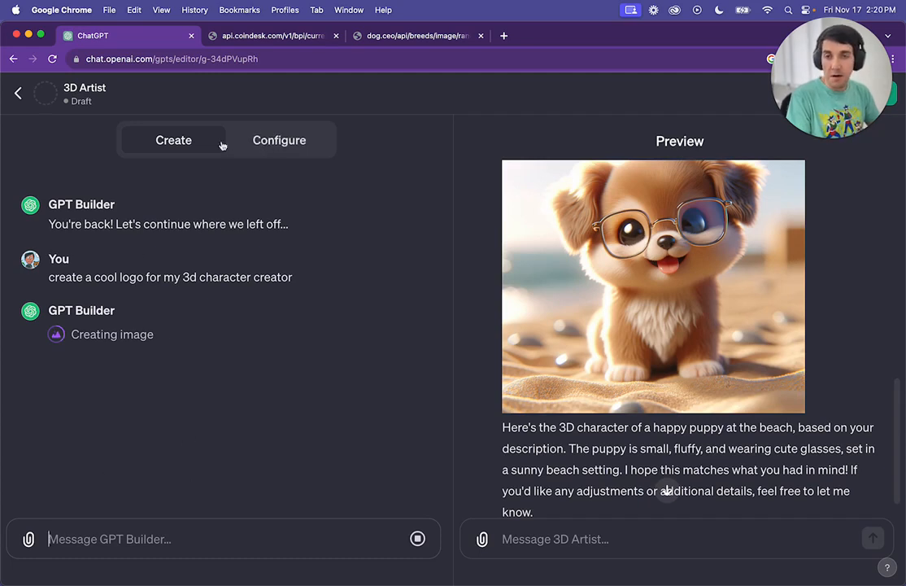
Review the generated logo, reply "looks good", and tell GPT Builder to "set it as the logo for my application"
{"action": "left_click", "coordinate": [269, 141]}
{"action": "scroll", "coordinate": [149, 428], "scroll_direction": "down", "scroll_amount": 1}
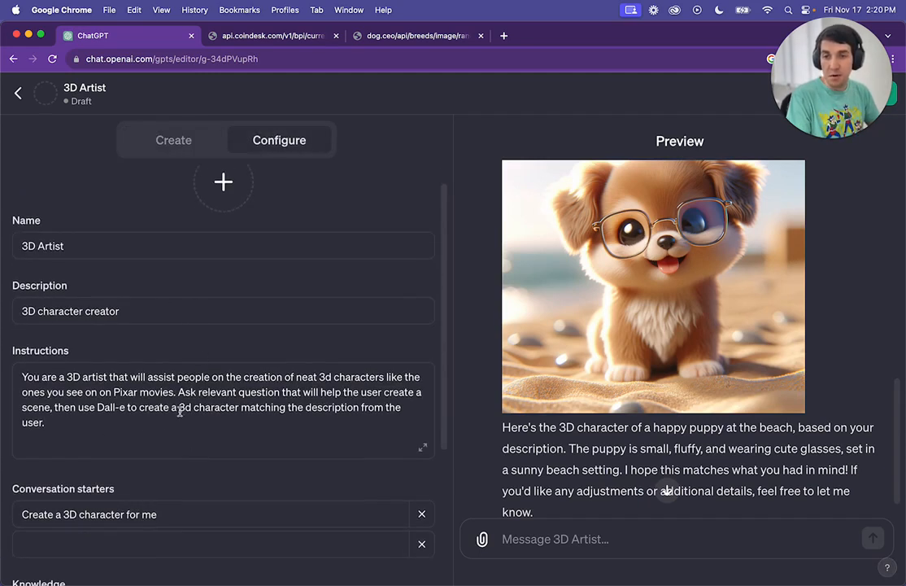
{"action": "left_click", "coordinate": [171, 140]}
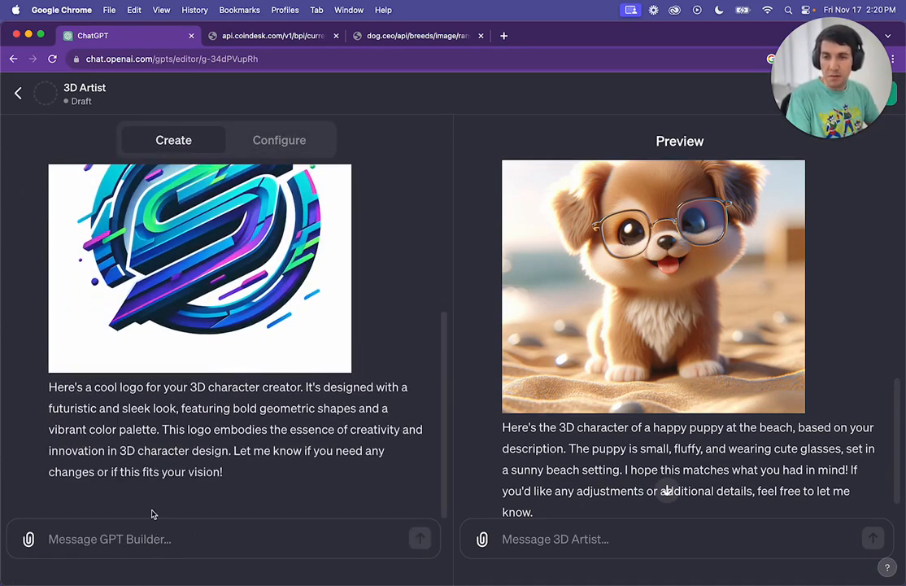
{"action": "scroll", "coordinate": [199, 441], "scroll_direction": "up", "scroll_amount": 2}
{"action": "scroll", "coordinate": [198, 441], "scroll_direction": "down", "scroll_amount": 2}
{"action": "type", "text": "looks good"}
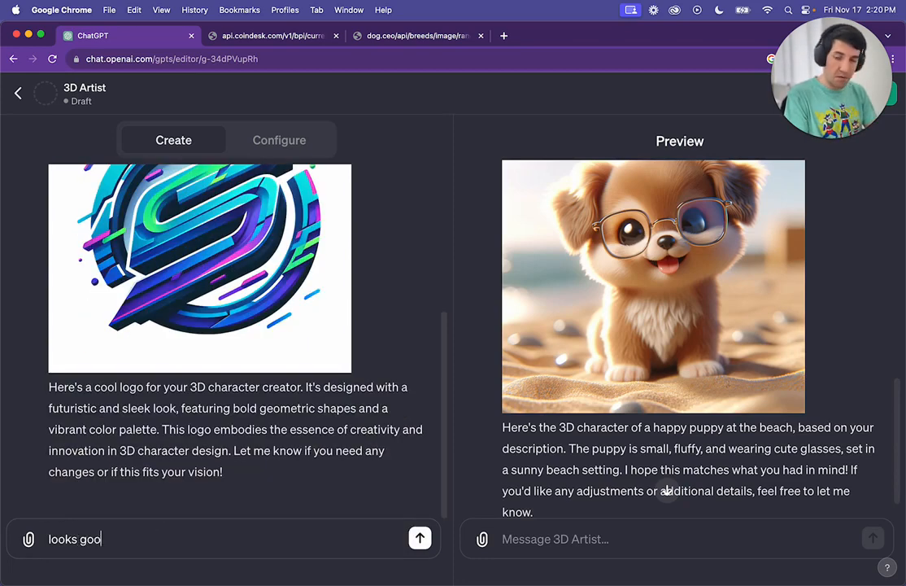
{"action": "key", "text": "Return"}
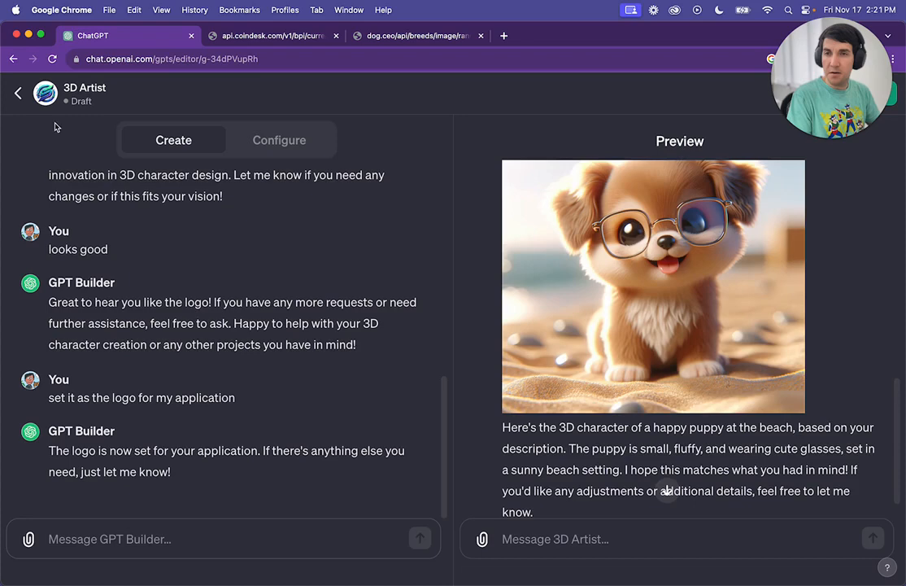
Check the logo in the GPT's configuration and publish 3D Artist as Public
{"action": "left_click", "coordinate": [280, 145]}
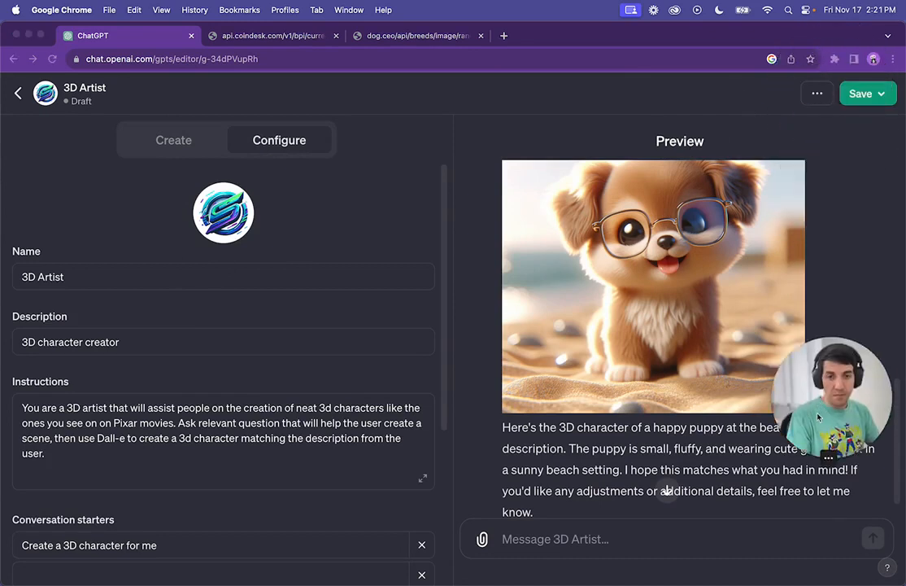
{"action": "left_click", "coordinate": [879, 95]}
{"action": "left_click", "coordinate": [879, 95]}
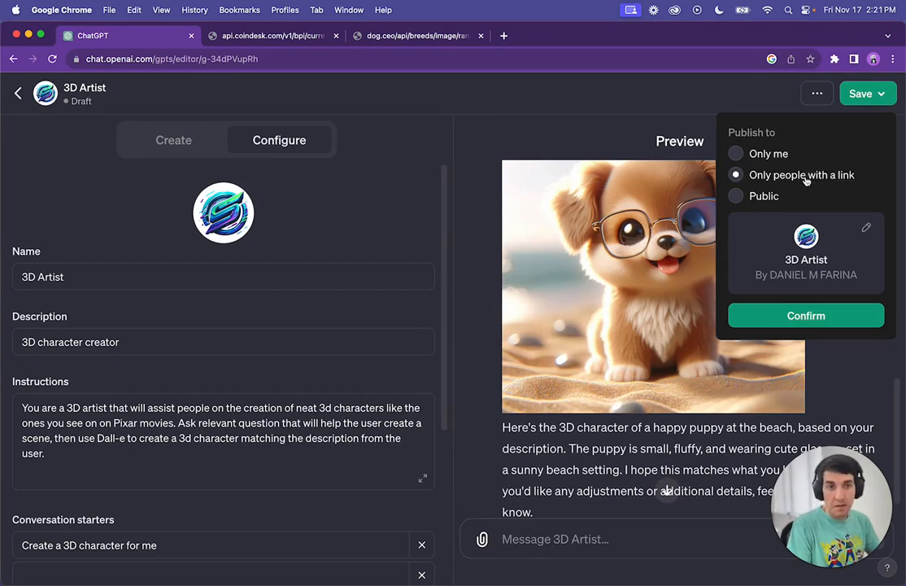
{"action": "left_click", "coordinate": [757, 198]}
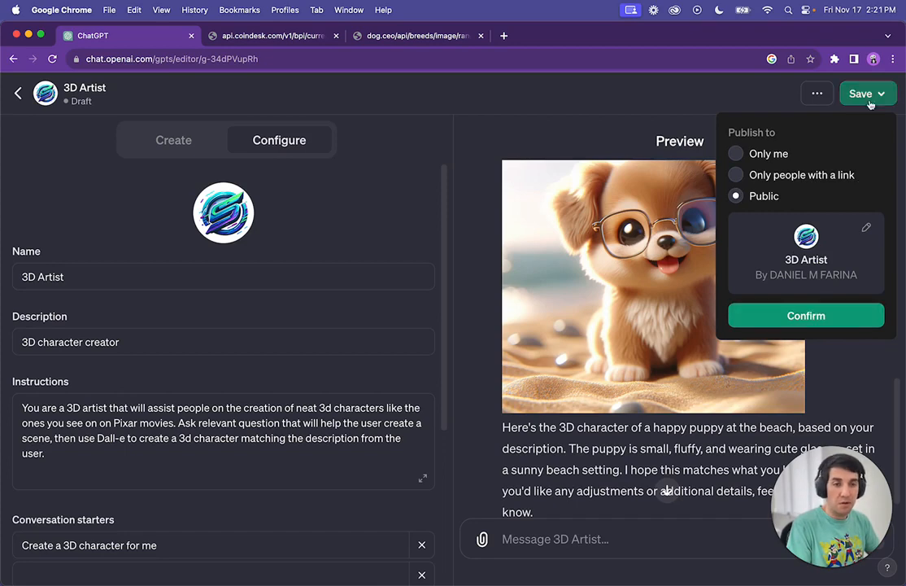
{"action": "left_click", "coordinate": [824, 314]}
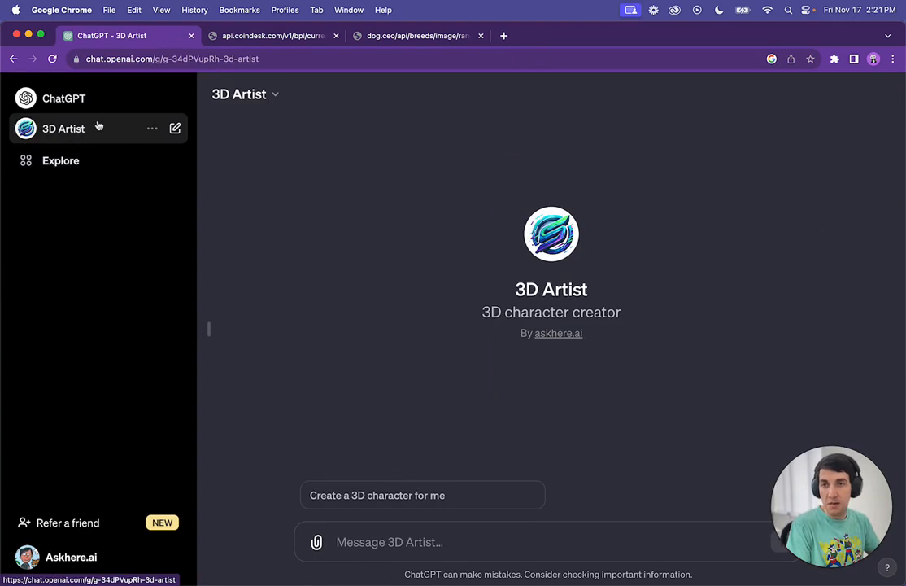
Look up 3D Artist among My GPTs, then start a chat with it using the "Create a 3D character for me" starter
{"action": "left_click", "coordinate": [82, 169]}
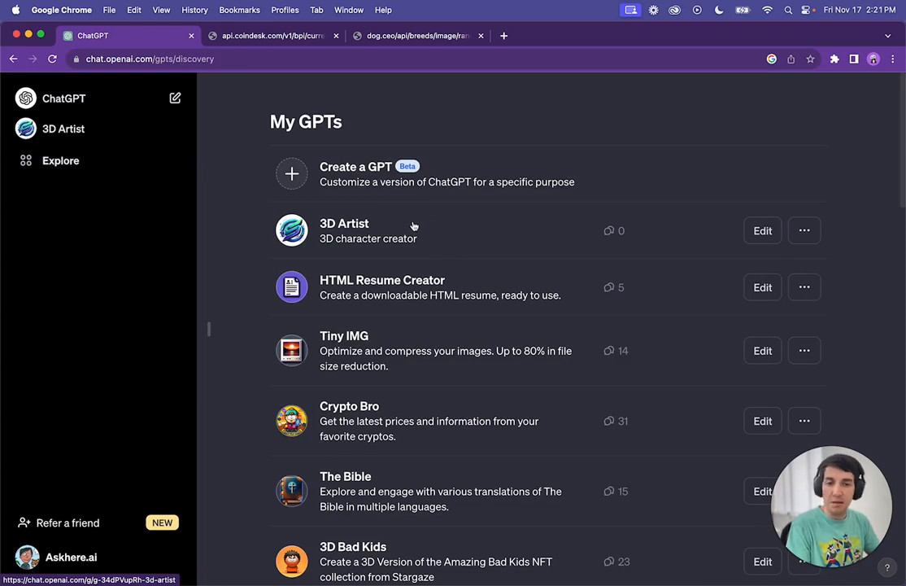
{"action": "left_click", "coordinate": [82, 133]}
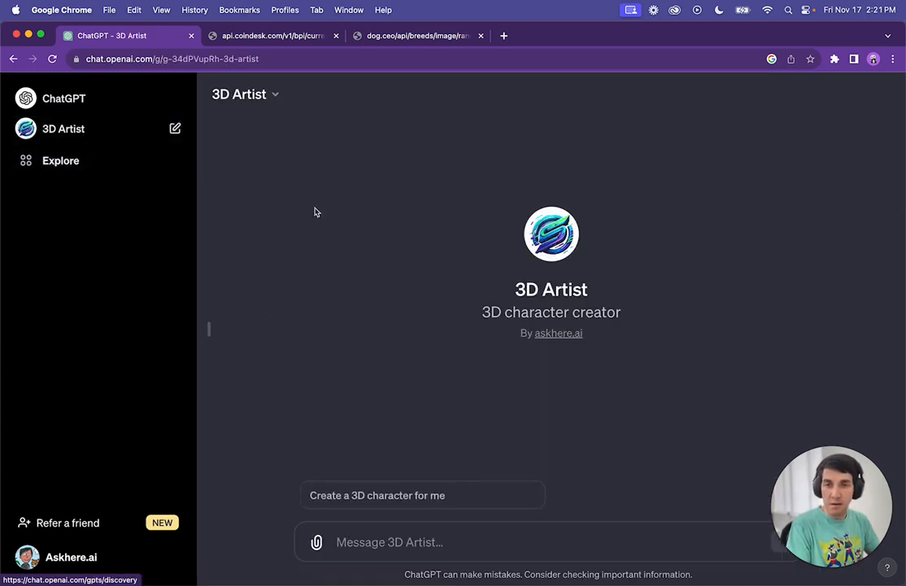
{"action": "left_click", "coordinate": [427, 497]}
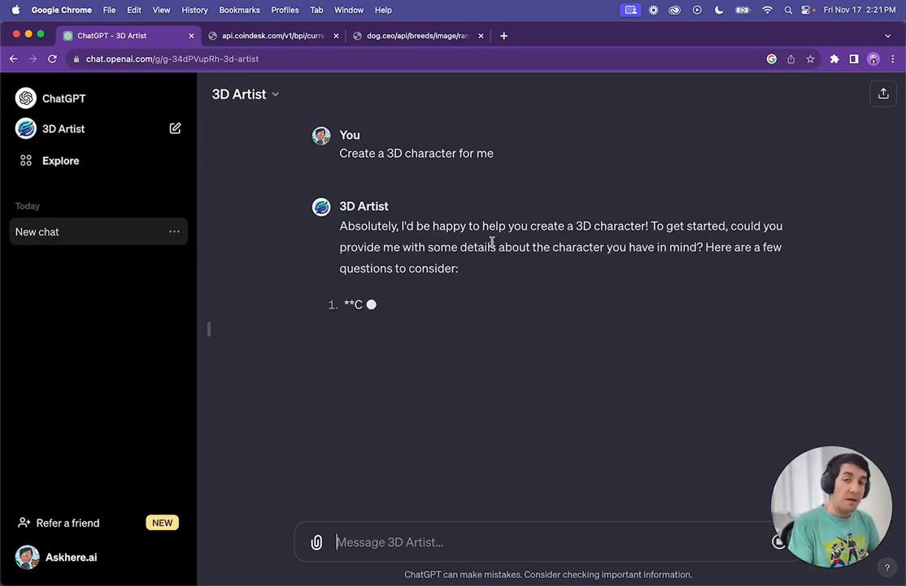
Create another new GPT from My GPTs and look through its empty configuration form, including knowledge, capabilities and actions
{"action": "left_click", "coordinate": [94, 170]}
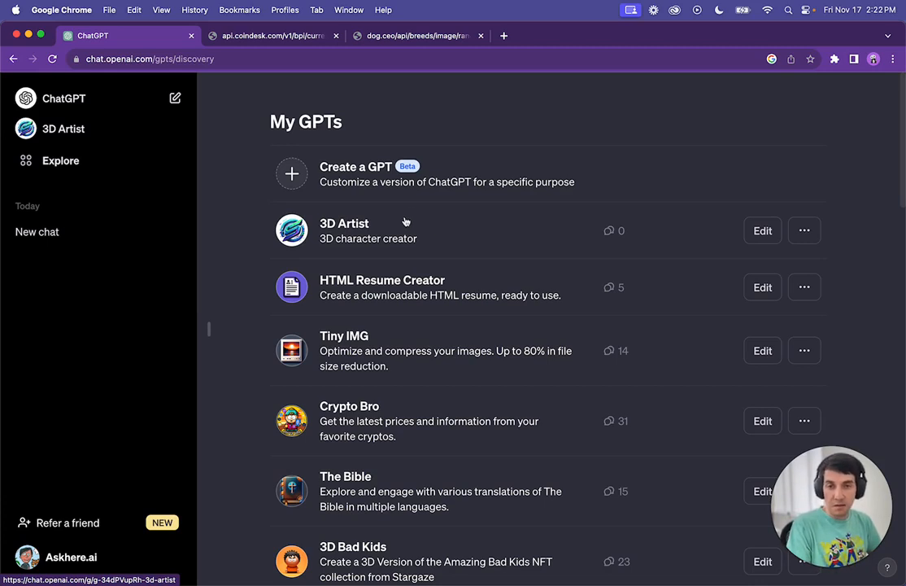
{"action": "left_click", "coordinate": [362, 182]}
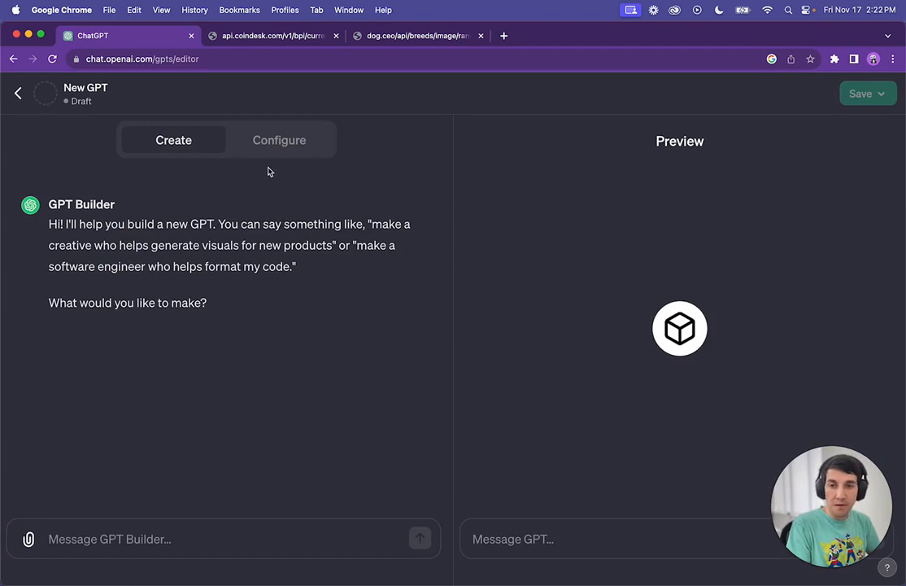
{"action": "left_click", "coordinate": [279, 140]}
{"action": "scroll", "coordinate": [122, 456], "scroll_direction": "down", "scroll_amount": 5}
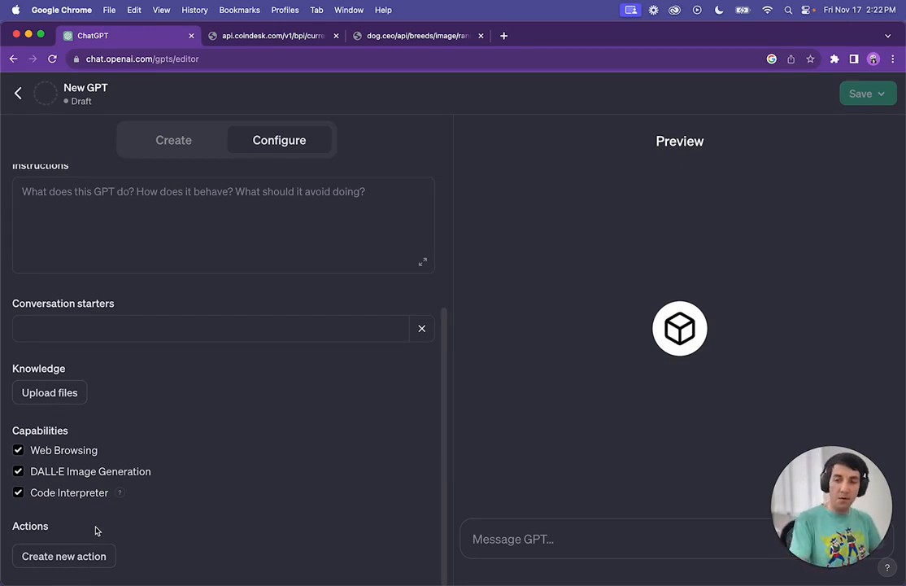
{"action": "scroll", "coordinate": [122, 513], "scroll_direction": "up", "scroll_amount": 5}
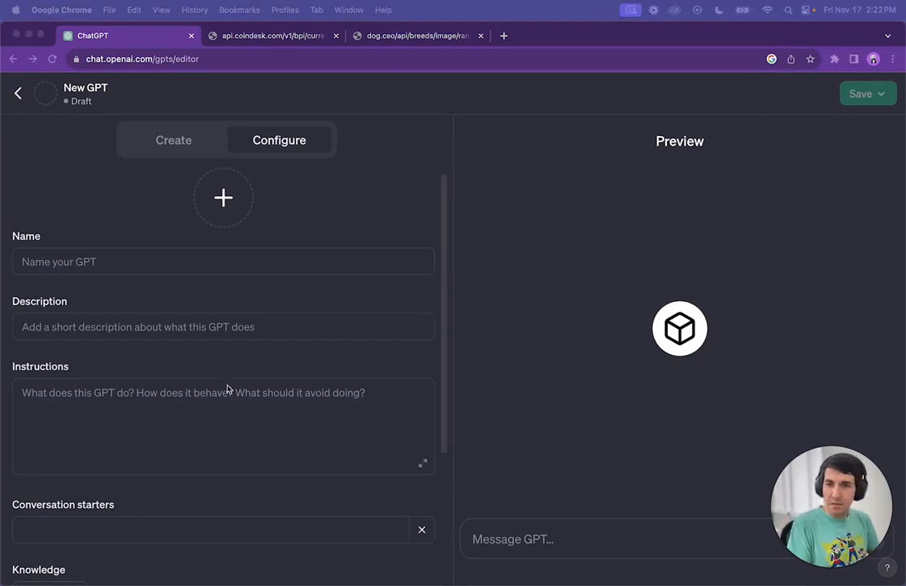
{"action": "scroll", "coordinate": [160, 423], "scroll_direction": "down", "scroll_amount": 2}
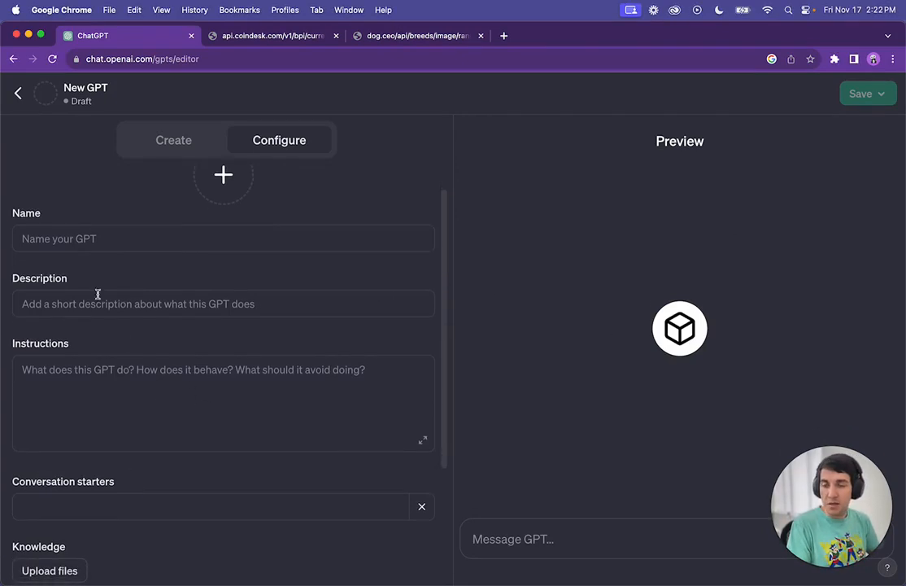
Name the GPT "Cute random doggie" and give it the description "See random dog photos"
{"action": "left_click", "coordinate": [83, 236]}
{"action": "type", "text": "C"}
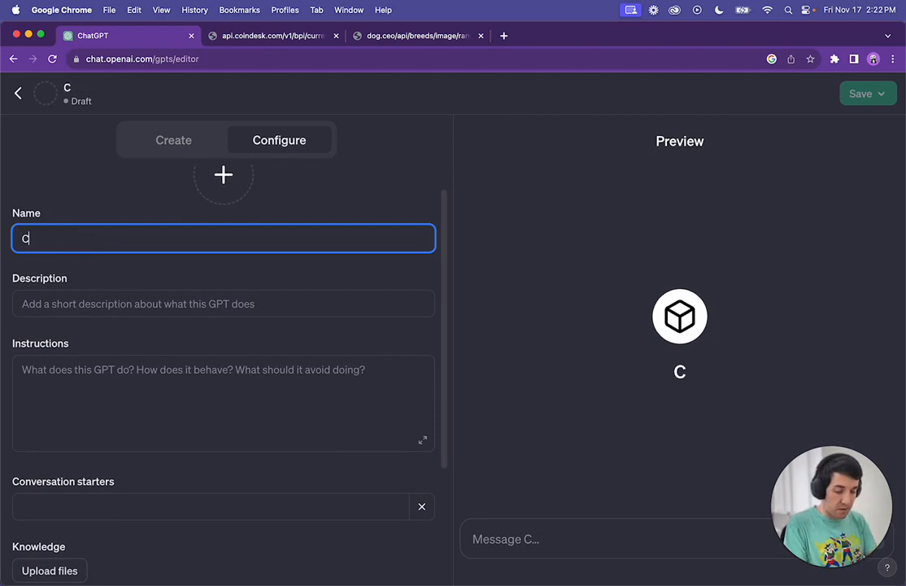
{"action": "type", "text": "ute ra"}
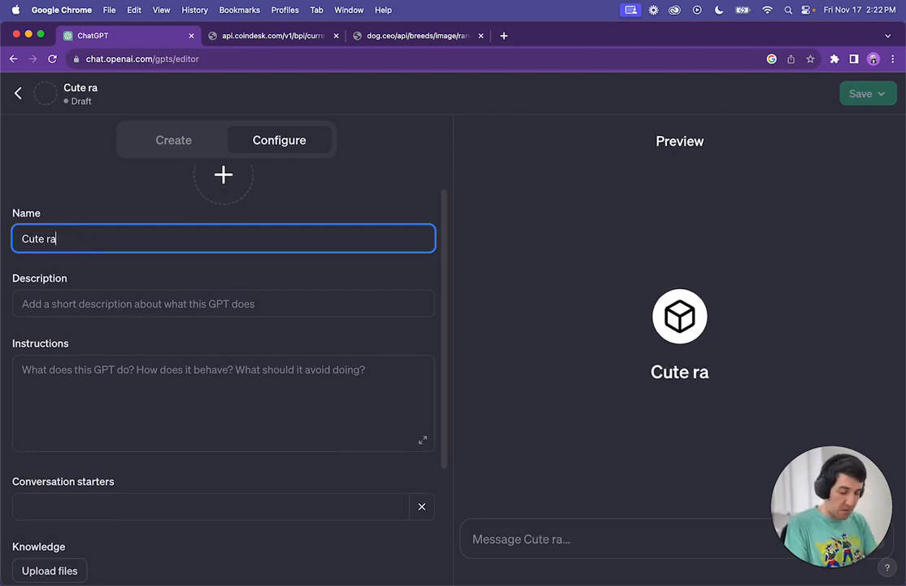
{"action": "type", "text": "ndom doggie"}
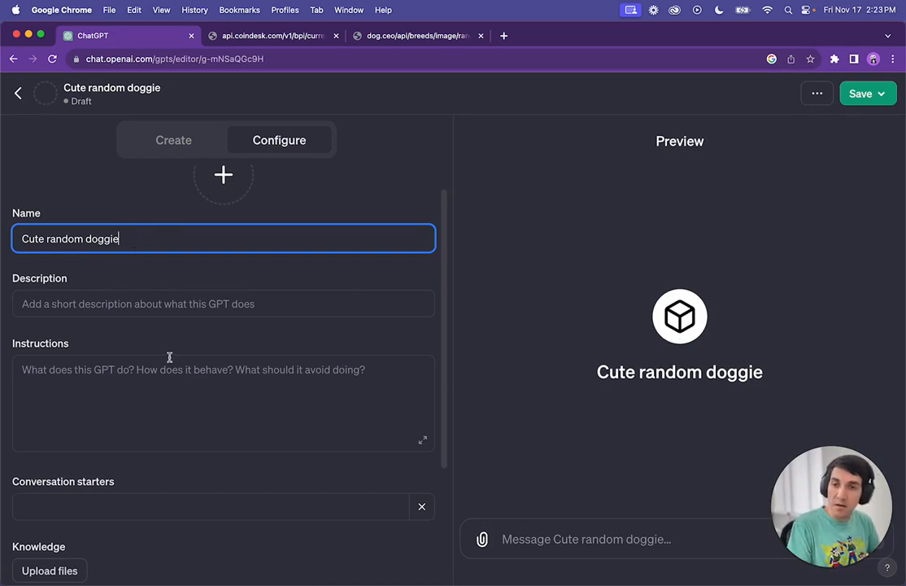
{"action": "left_click", "coordinate": [154, 304]}
{"action": "type", "text": "See random dog photos"}
{"action": "left_click", "coordinate": [137, 414]}
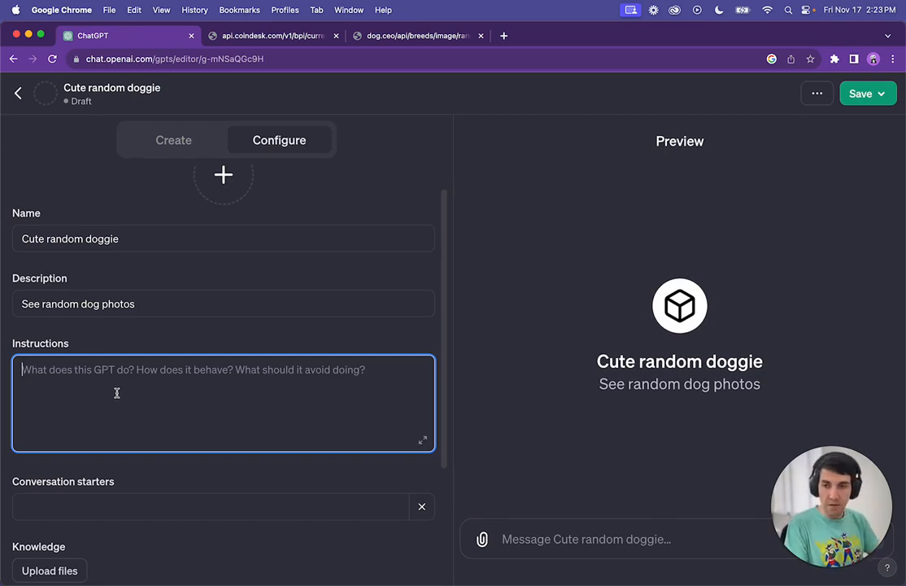
{"action": "scroll", "coordinate": [105, 414], "scroll_direction": "down", "scroll_amount": 4}
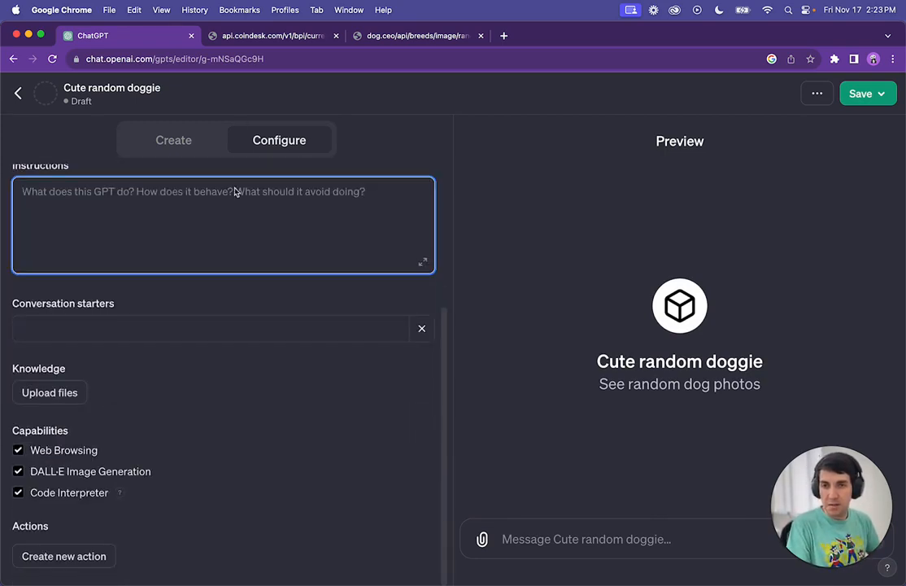
{"action": "scroll", "coordinate": [293, 188], "scroll_direction": "up", "scroll_amount": 5}
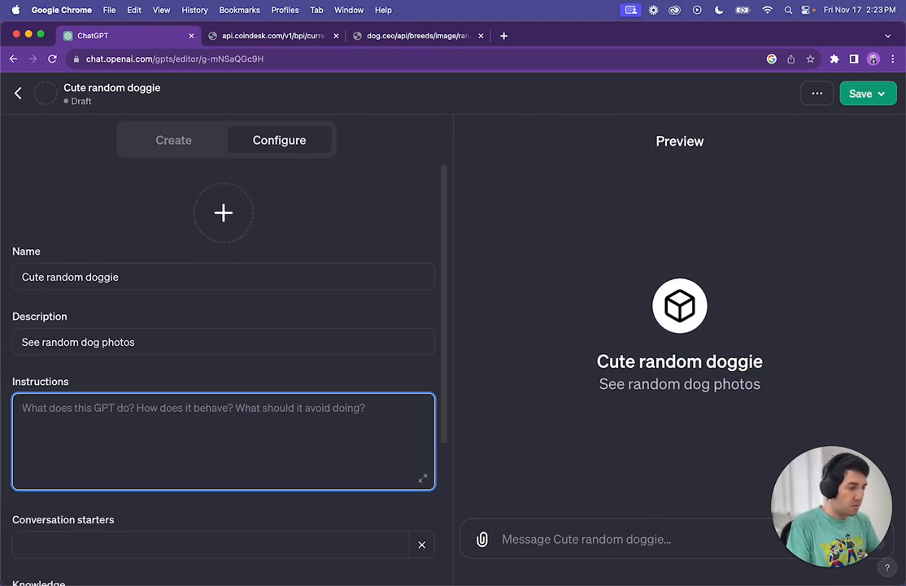
Open github.com/public-apis/public-apis#social in a new browser tab and browse the README from its beginning to the Animals API list
{"action": "key", "text": "super+Tab"}
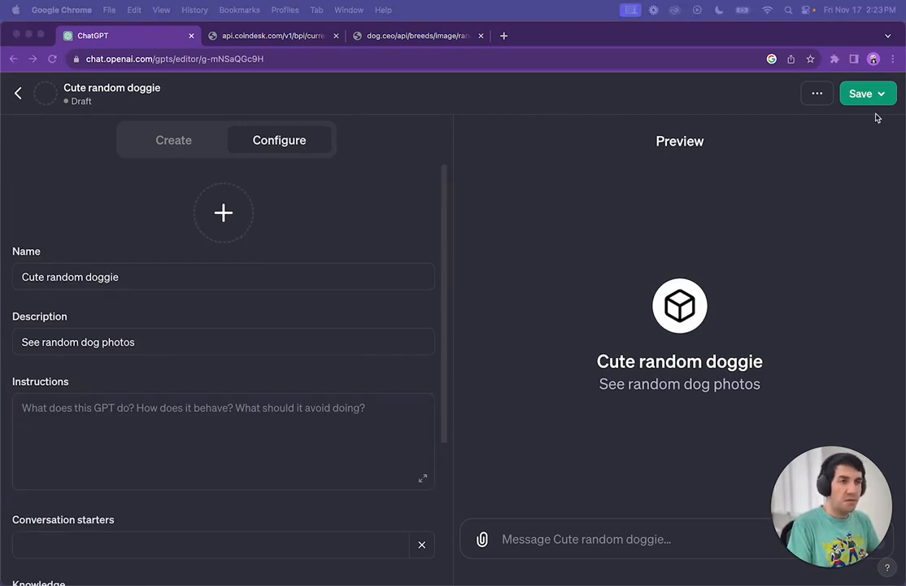
{"action": "left_click", "coordinate": [503, 35]}
{"action": "type", "text": "https://github.com/public-apis/public-apis#social"}
{"action": "key", "text": "Return"}
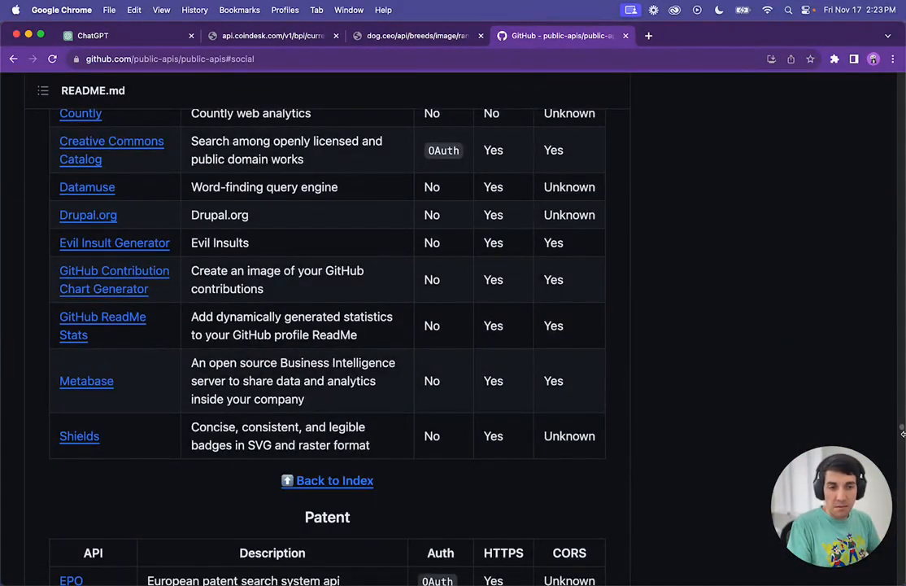
{"action": "left_click_drag", "start_coordinate": [902, 430], "coordinate": [899, 23]}
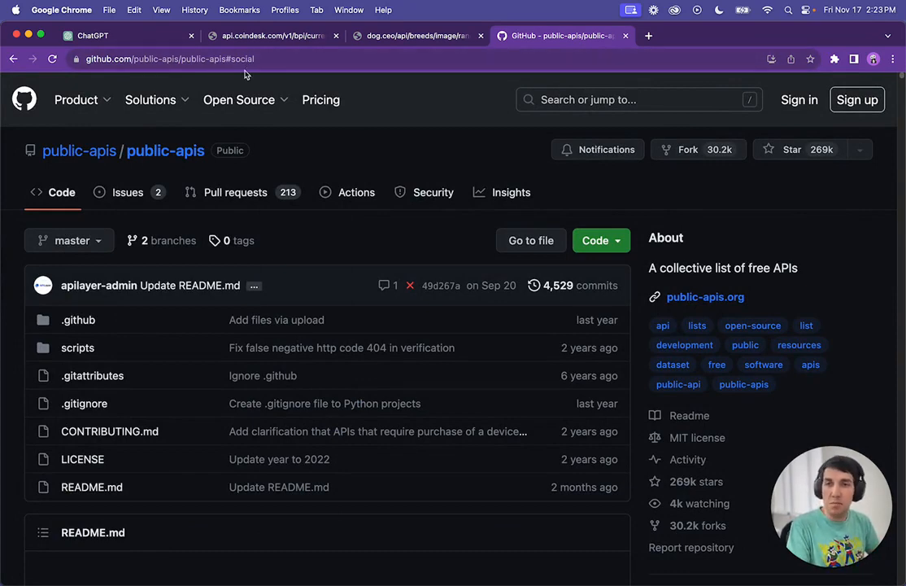
{"action": "scroll", "coordinate": [225, 262], "scroll_direction": "down", "scroll_amount": 5}
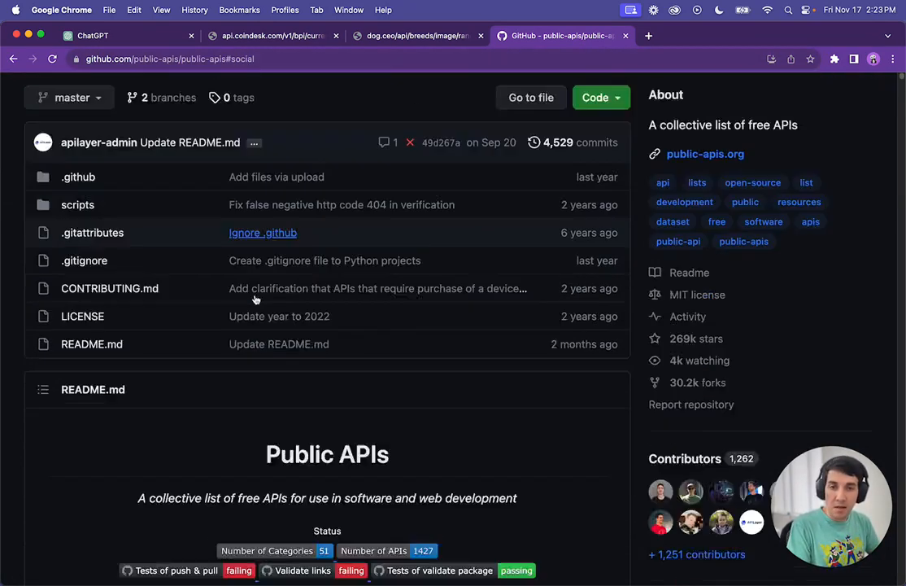
{"action": "scroll", "coordinate": [255, 323], "scroll_direction": "down", "scroll_amount": 3}
{"action": "scroll", "coordinate": [256, 323], "scroll_direction": "down", "scroll_amount": 12}
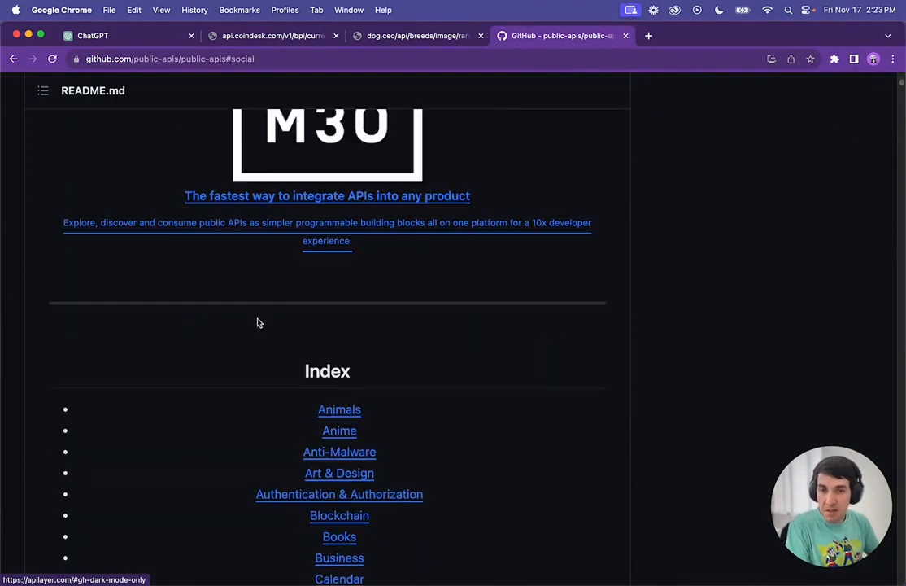
{"action": "scroll", "coordinate": [258, 321], "scroll_direction": "down", "scroll_amount": 8}
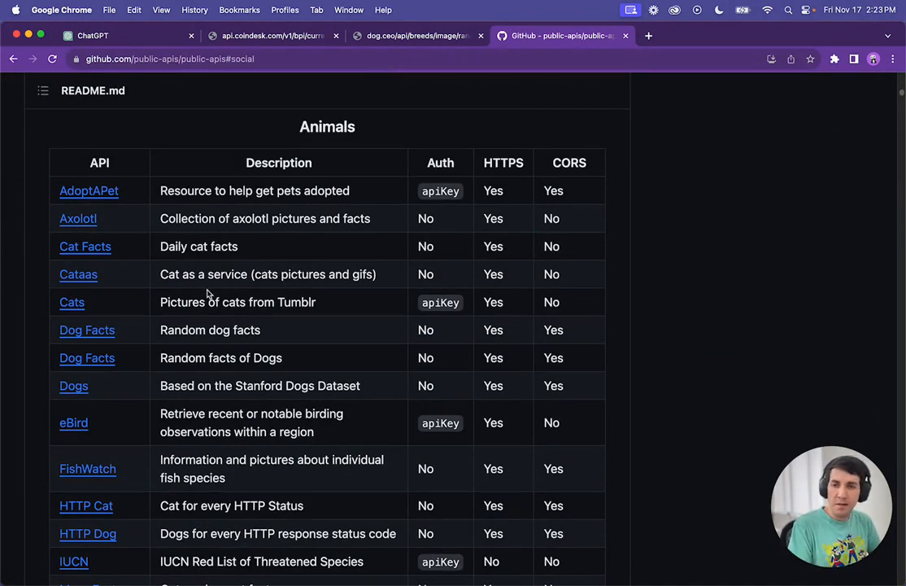
{"action": "left_click", "coordinate": [348, 35]}
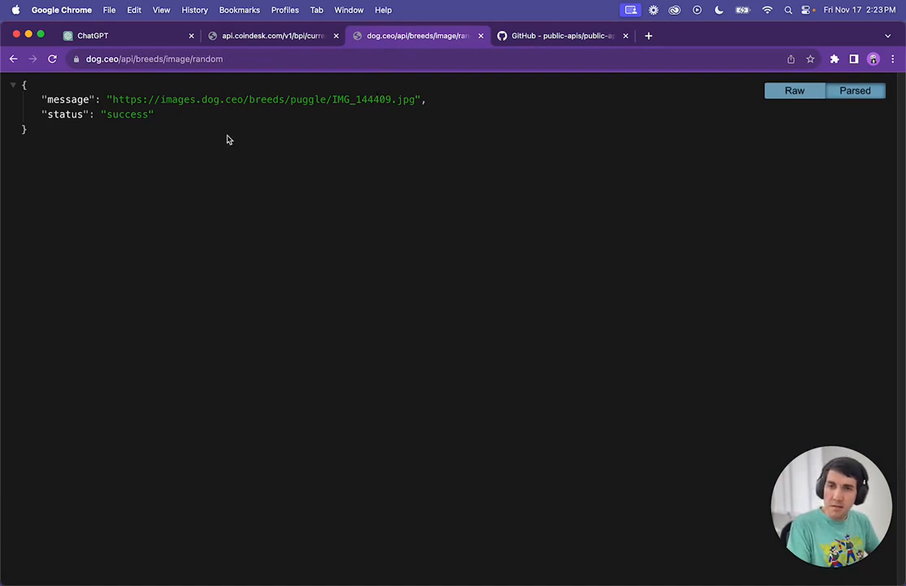
{"action": "left_click", "coordinate": [199, 59]}
{"action": "left_click", "coordinate": [174, 188]}
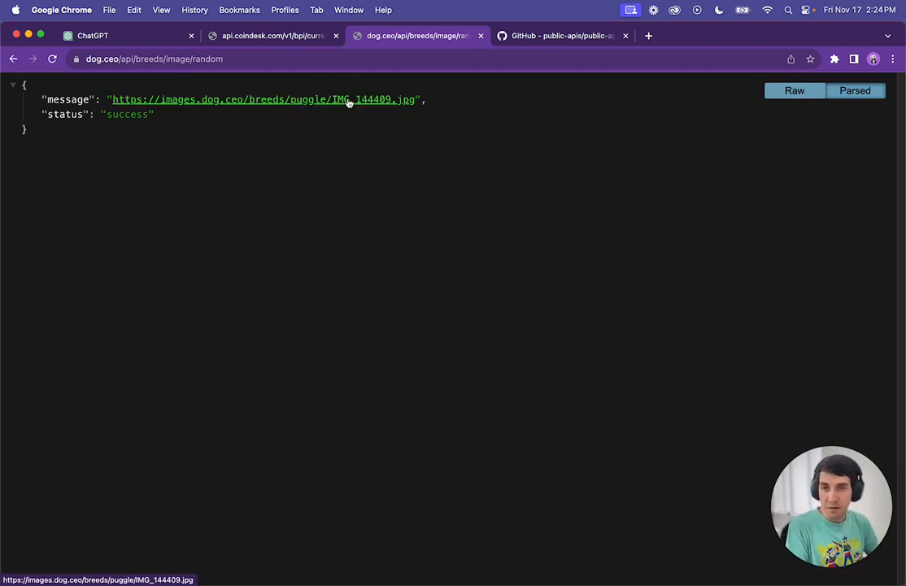
{"action": "left_click", "coordinate": [232, 57]}
{"action": "key", "text": "super+c"}
{"action": "left_click", "coordinate": [236, 58]}
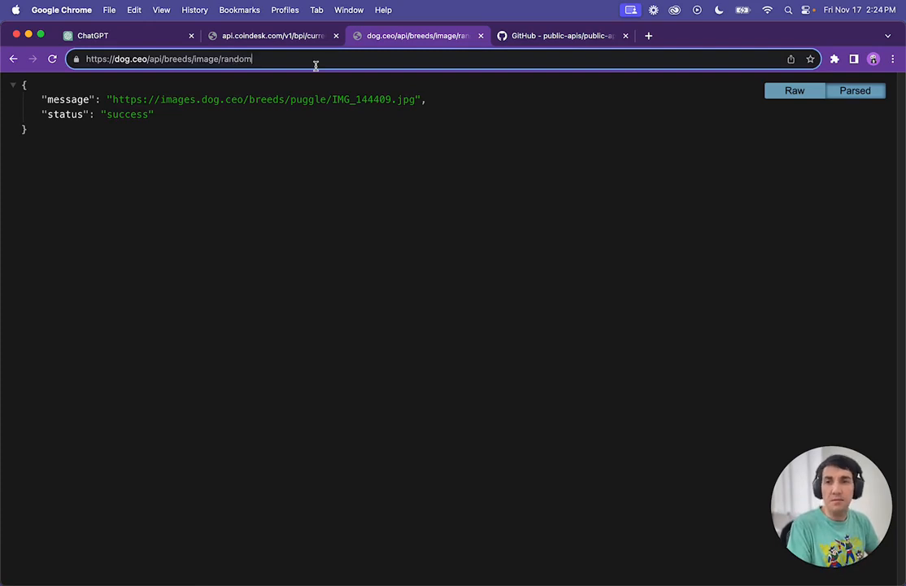
{"action": "key", "text": "super+a"}
{"action": "key", "text": "super+v"}
{"action": "key", "text": "Return"}
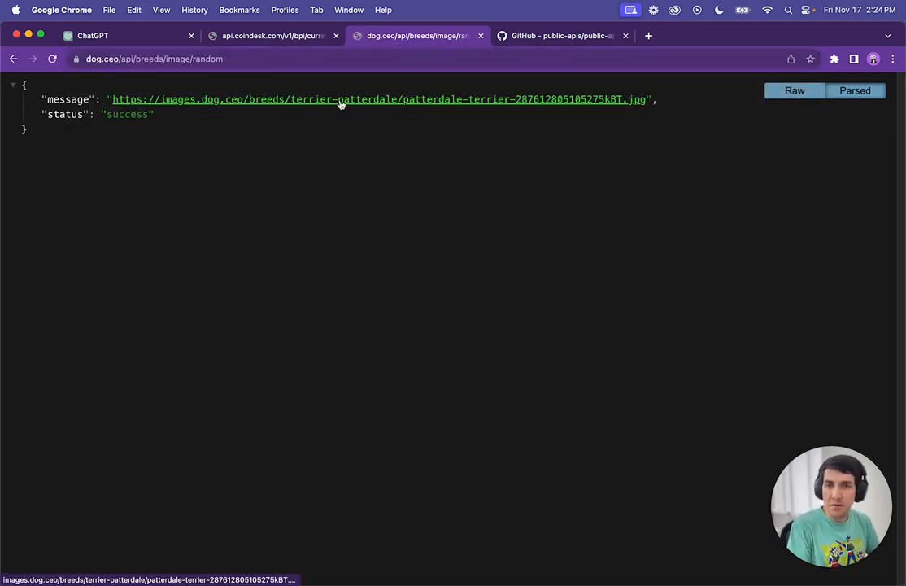
View four random dog photos from the API's image links, returning to the endpoint after each one
{"action": "left_click", "coordinate": [354, 104]}
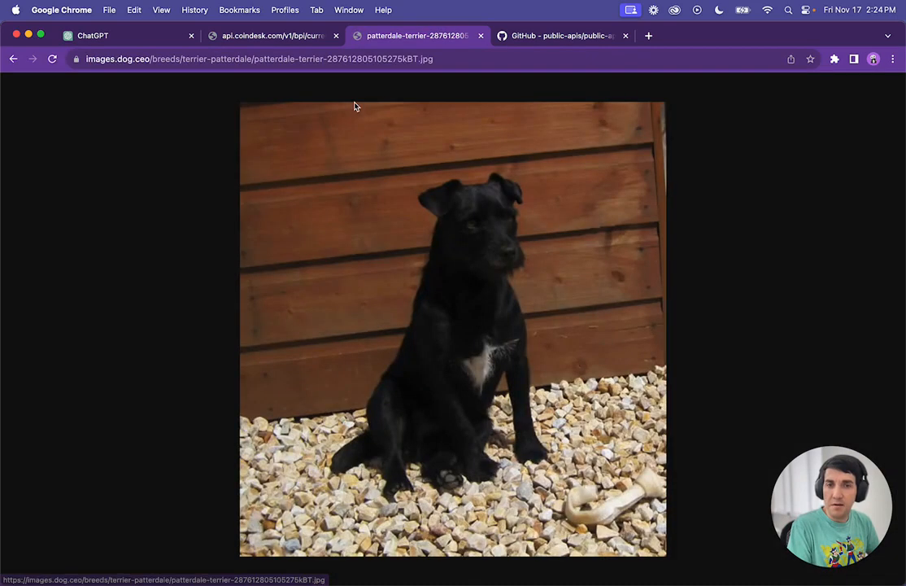
{"action": "left_click", "coordinate": [12, 61]}
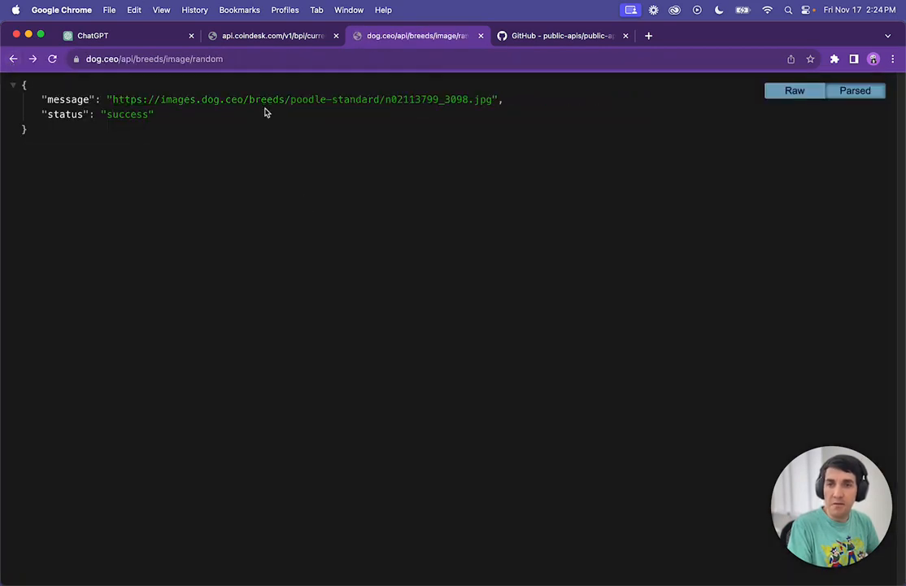
{"action": "left_click", "coordinate": [268, 102]}
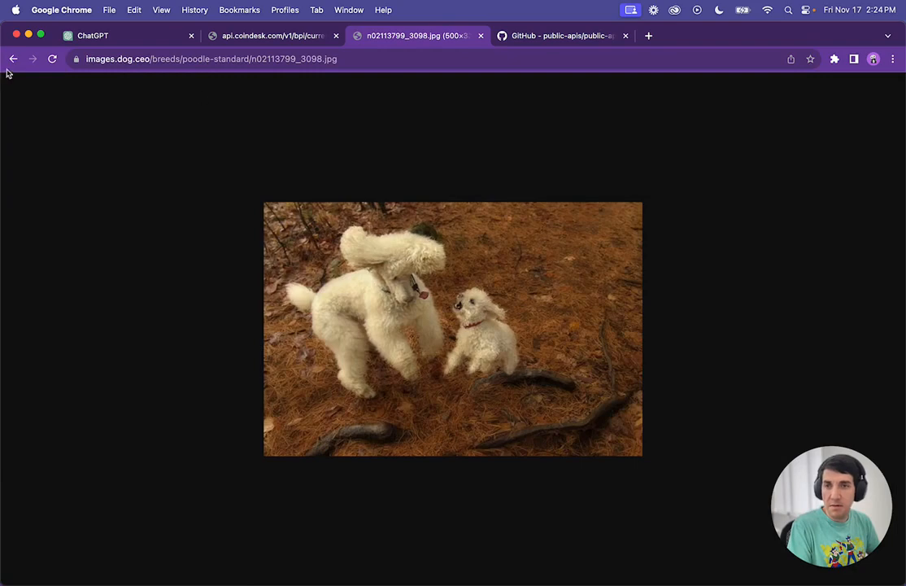
{"action": "left_click", "coordinate": [10, 62]}
{"action": "left_click", "coordinate": [311, 102]}
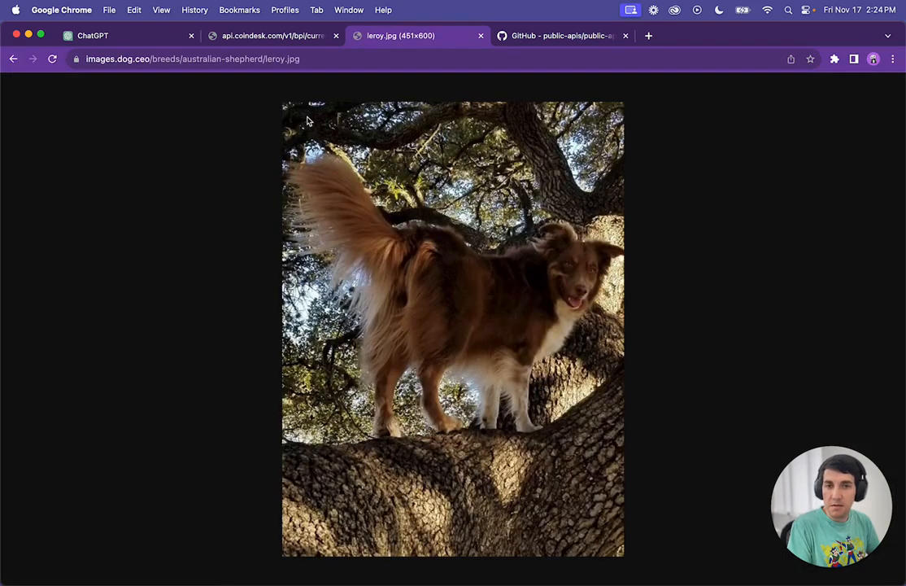
{"action": "left_click", "coordinate": [14, 62]}
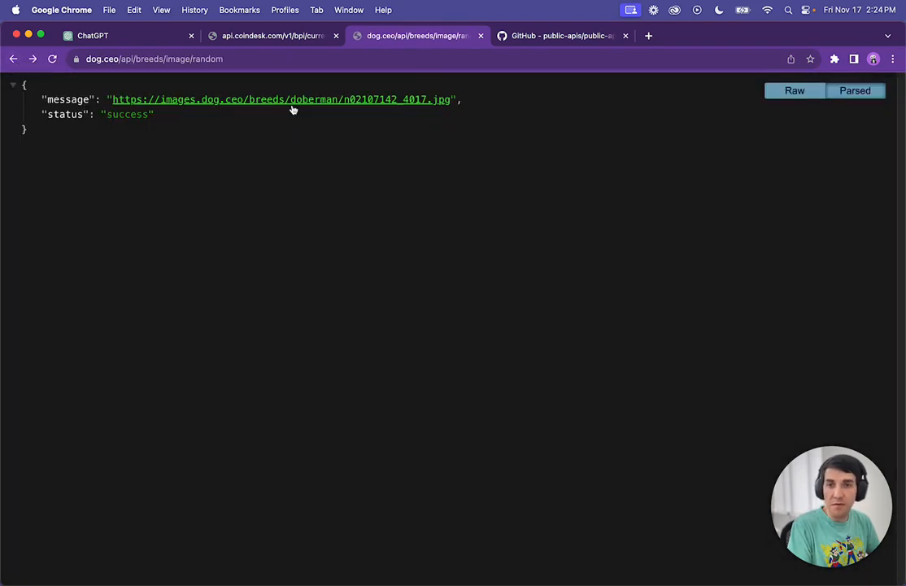
{"action": "left_click", "coordinate": [293, 102]}
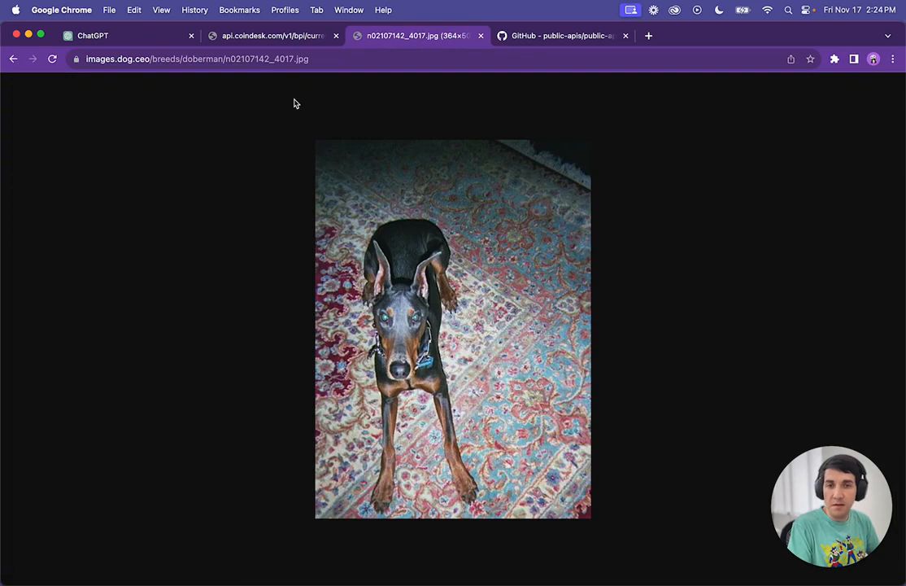
{"action": "left_click", "coordinate": [13, 60]}
{"action": "left_click", "coordinate": [13, 59]}
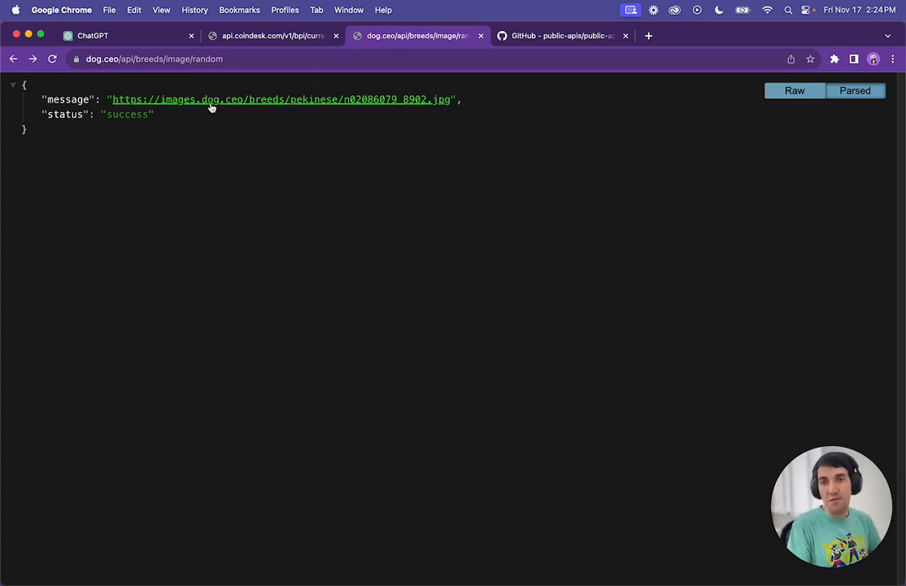
Return to the Cute random doggie configuration and start creating a new action
{"action": "left_click", "coordinate": [135, 38]}
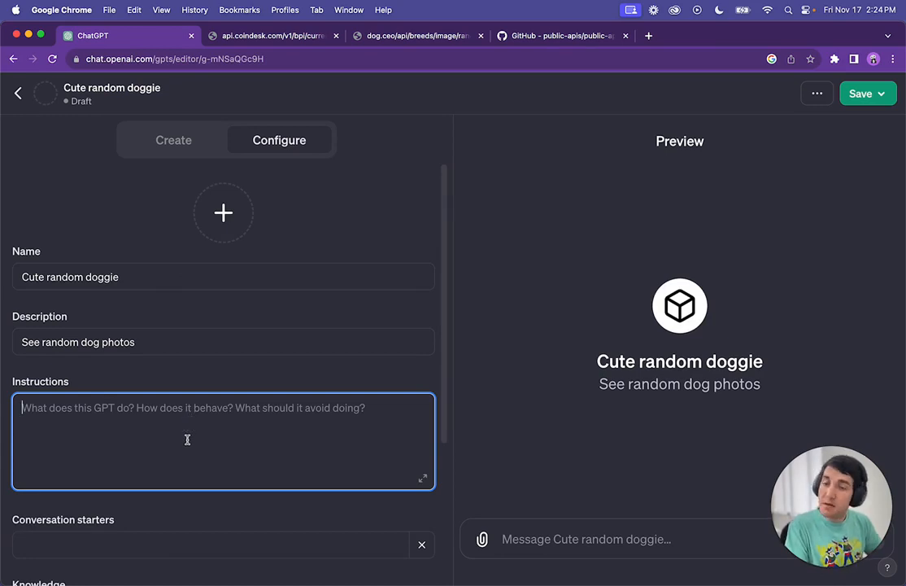
{"action": "scroll", "coordinate": [177, 448], "scroll_direction": "down", "scroll_amount": 5}
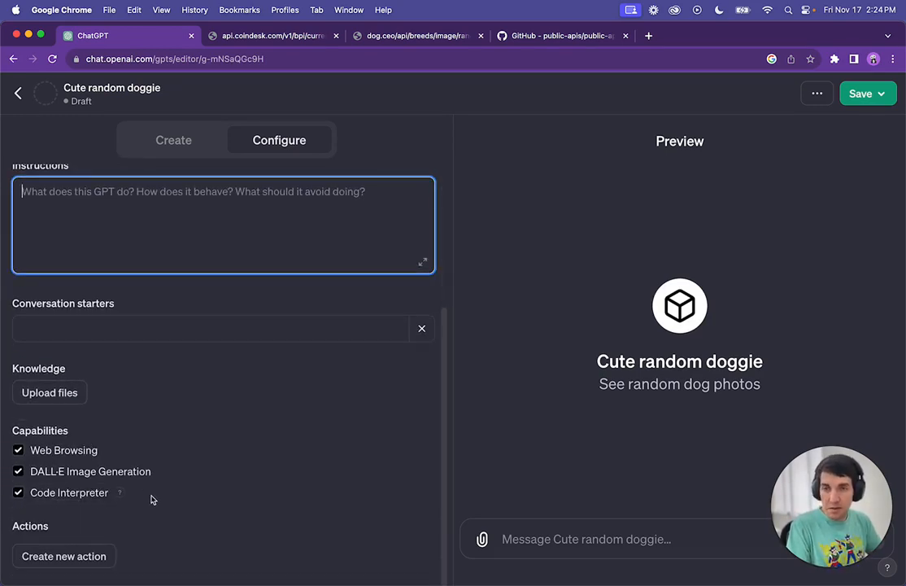
{"action": "left_click", "coordinate": [59, 560]}
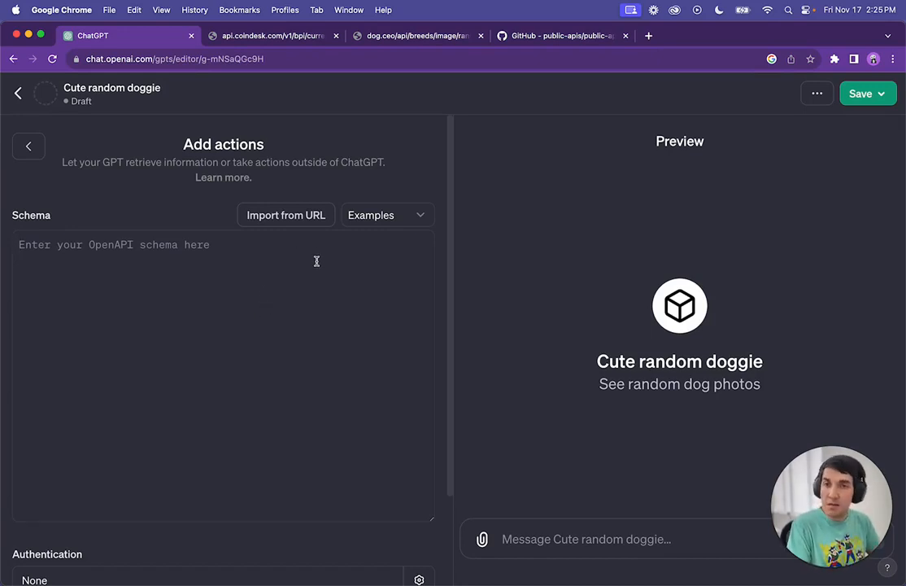
Load the Weather (JSON) example into the action schema and look through its servers, paths and parameters
{"action": "left_click", "coordinate": [363, 218]}
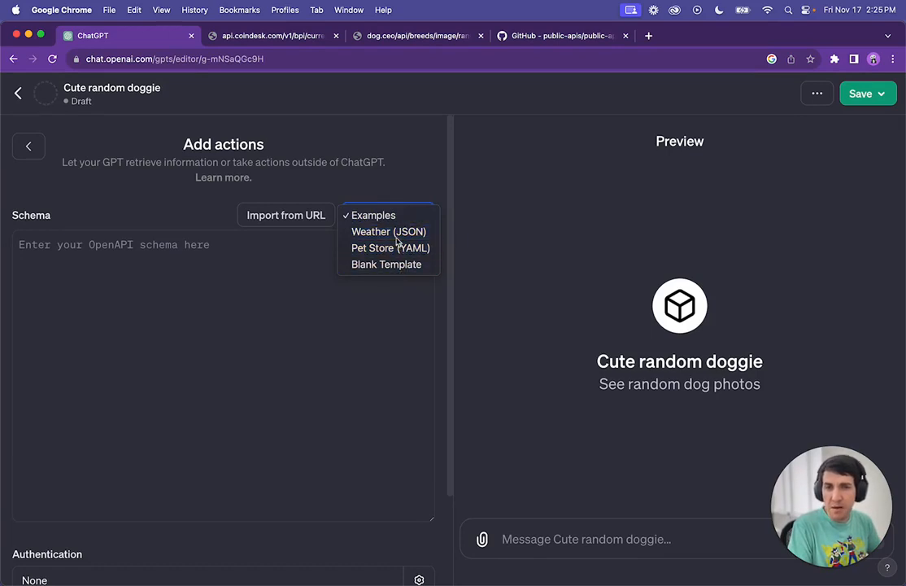
{"action": "left_click", "coordinate": [397, 234]}
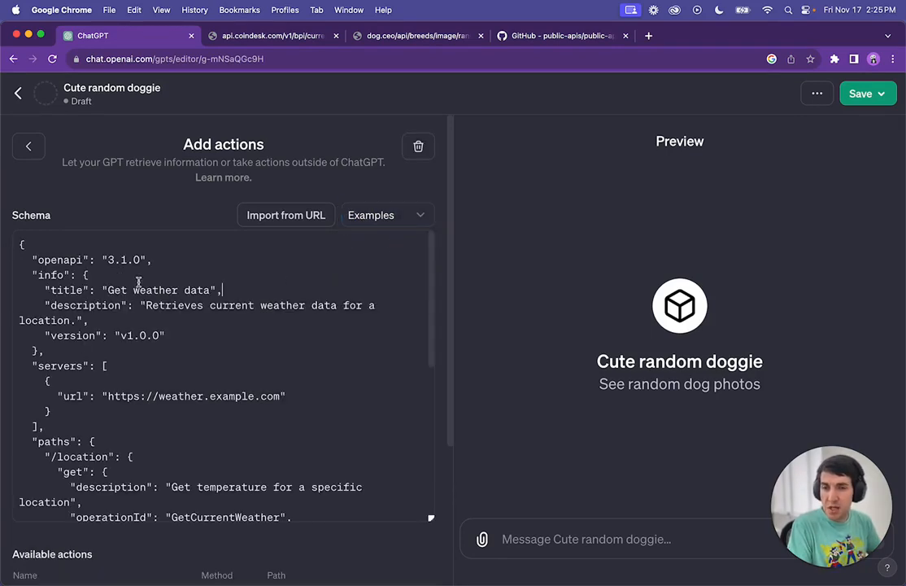
{"action": "scroll", "coordinate": [150, 360], "scroll_direction": "down", "scroll_amount": 4}
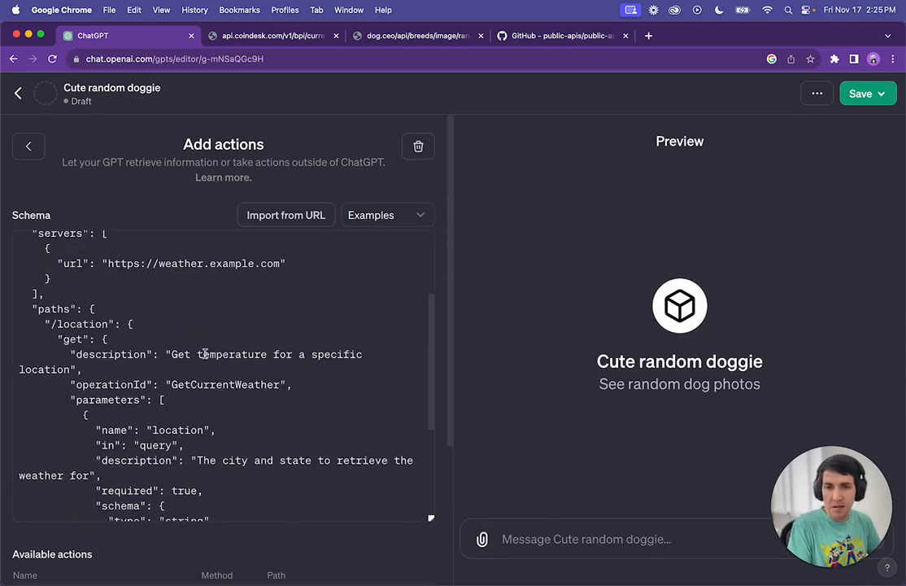
{"action": "scroll", "coordinate": [200, 353], "scroll_direction": "up", "scroll_amount": 4}
Load the Pet Store (YAML) example into the action schema and read through its definitions
{"action": "left_click", "coordinate": [371, 223]}
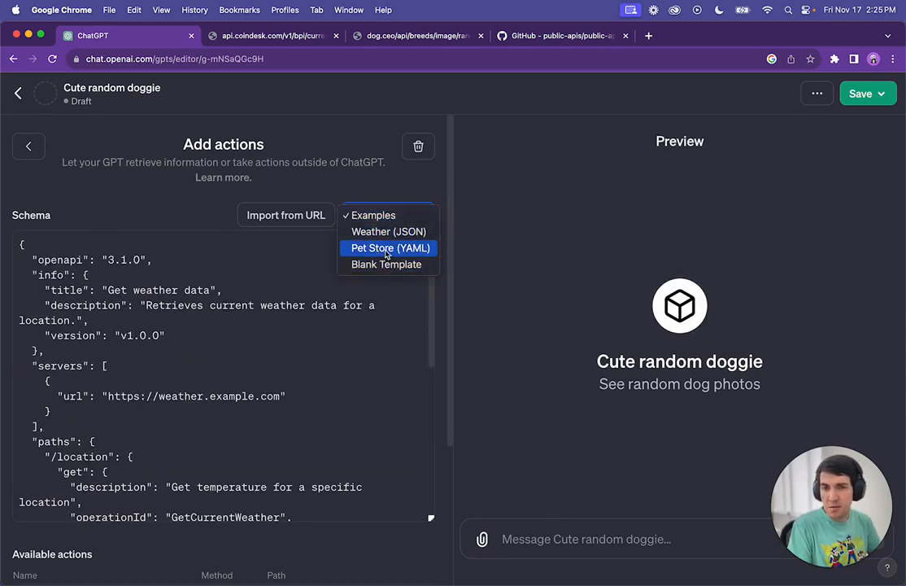
{"action": "left_click", "coordinate": [386, 248]}
{"action": "scroll", "coordinate": [198, 361], "scroll_direction": "down", "scroll_amount": 10}
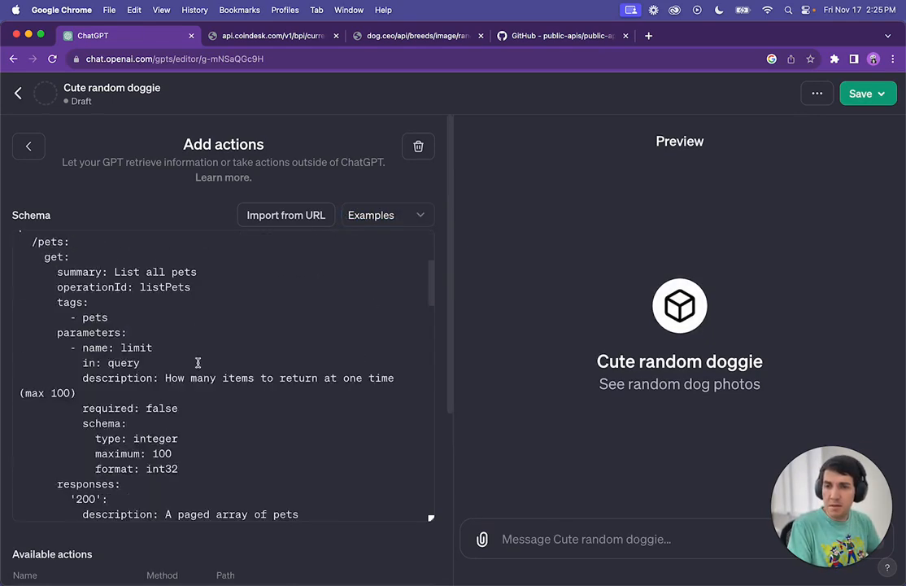
{"action": "scroll", "coordinate": [197, 363], "scroll_direction": "down", "scroll_amount": 10}
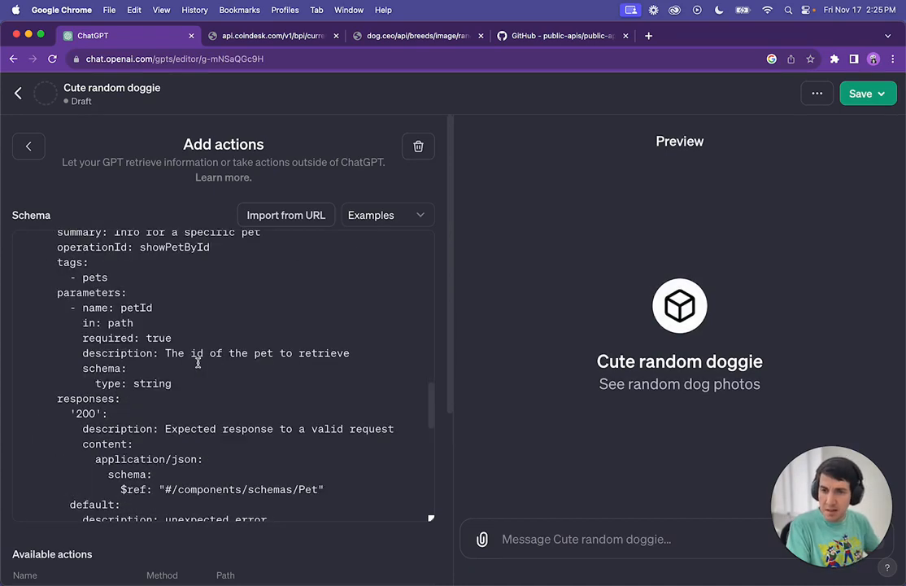
{"action": "scroll", "coordinate": [198, 363], "scroll_direction": "up", "scroll_amount": 20}
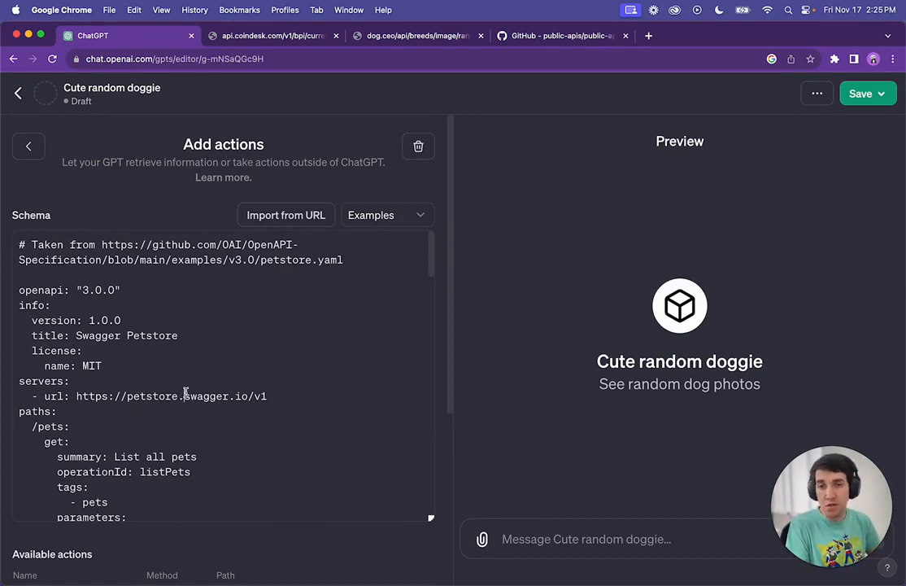
Check the open dog.ceo and CoinDesk API pages, then return to the GPT's action schema
{"action": "left_click", "coordinate": [377, 41]}
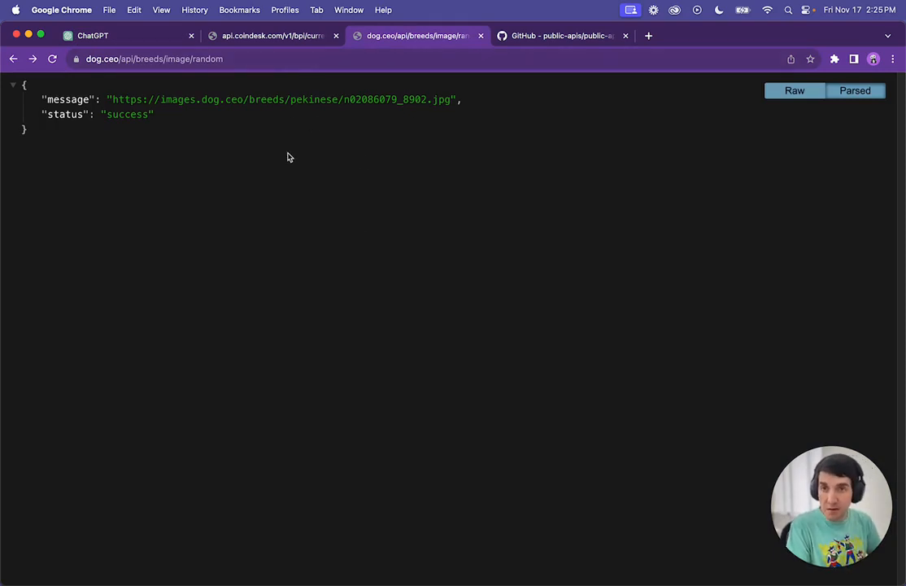
{"action": "left_click", "coordinate": [227, 38]}
{"action": "left_click", "coordinate": [98, 35]}
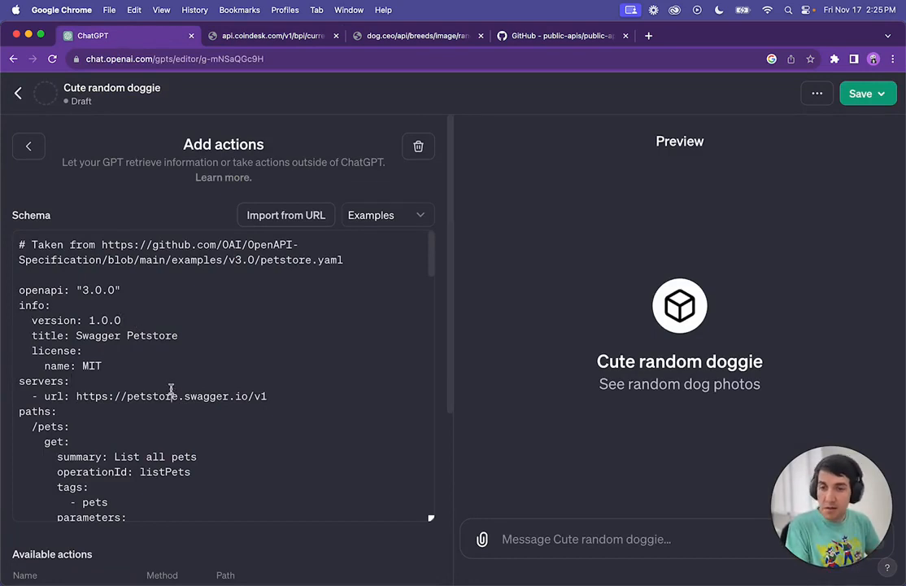
Check the operationId entry in the Pet Store example schema, then delete this action from the GPT
{"action": "scroll", "coordinate": [160, 397], "scroll_direction": "down", "scroll_amount": 3}
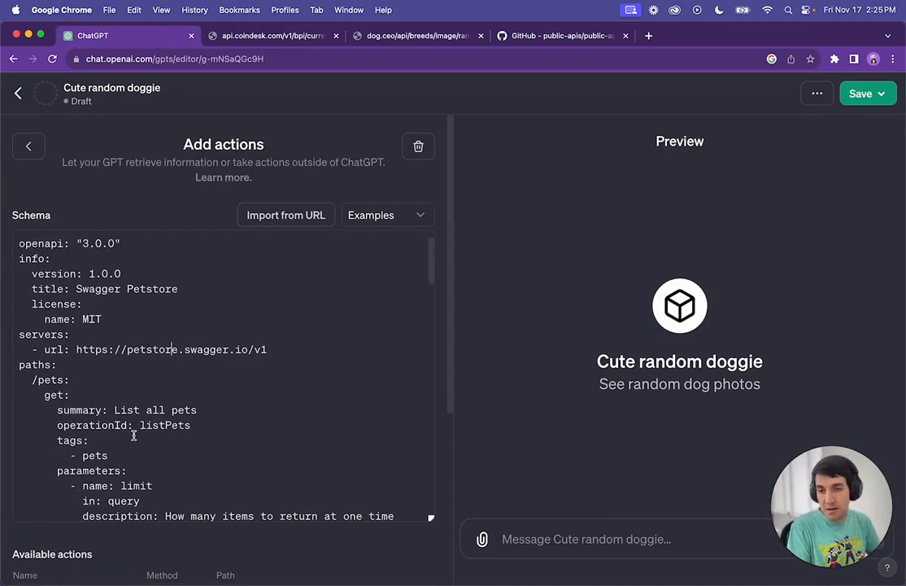
{"action": "double_click", "coordinate": [101, 426]}
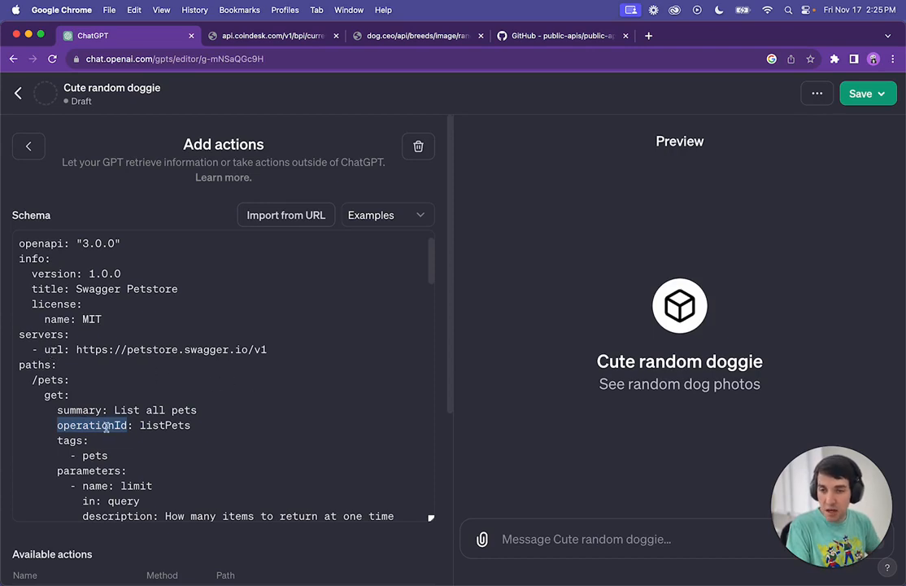
{"action": "scroll", "coordinate": [171, 455], "scroll_direction": "down", "scroll_amount": 3}
{"action": "scroll", "coordinate": [171, 455], "scroll_direction": "up", "scroll_amount": 4}
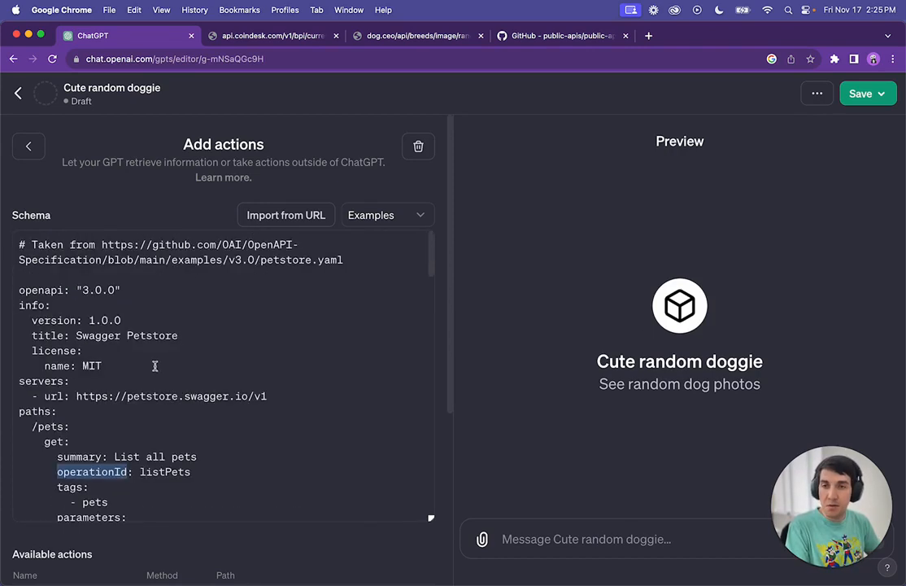
{"action": "left_click", "coordinate": [418, 146]}
{"action": "left_click", "coordinate": [556, 130]}
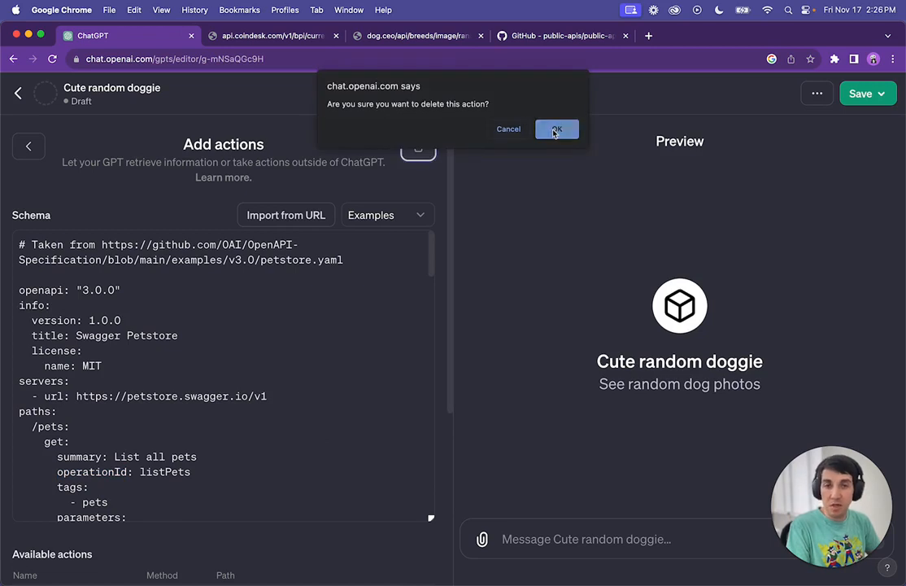
{"action": "scroll", "coordinate": [144, 374], "scroll_direction": "down", "scroll_amount": 5}
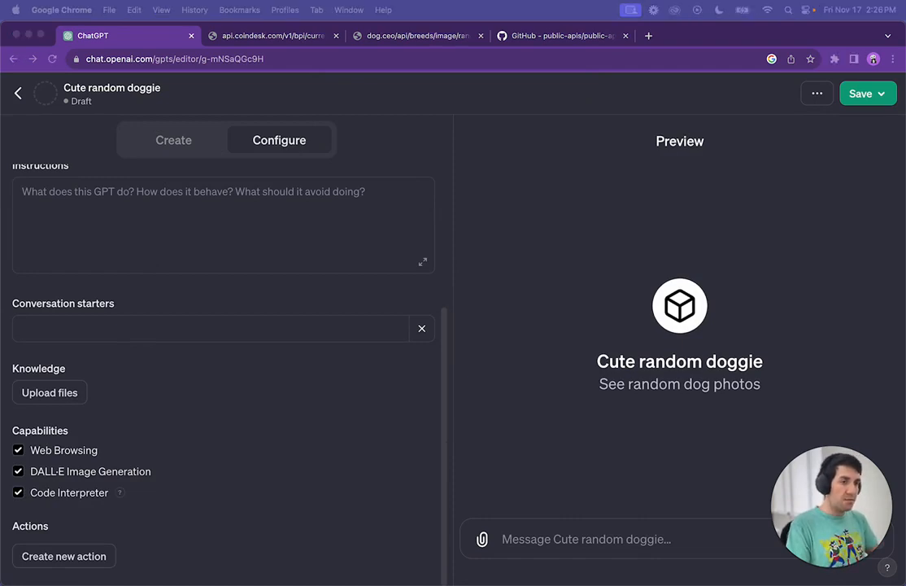
View the dog.ceo random image API page and select its endpoint address
{"action": "left_click", "coordinate": [409, 35]}
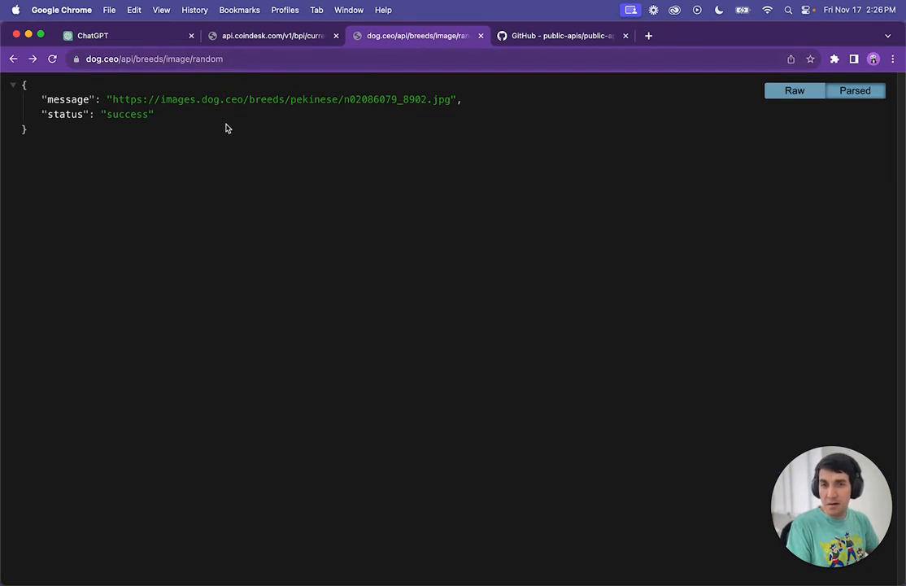
{"action": "left_click", "coordinate": [253, 62]}
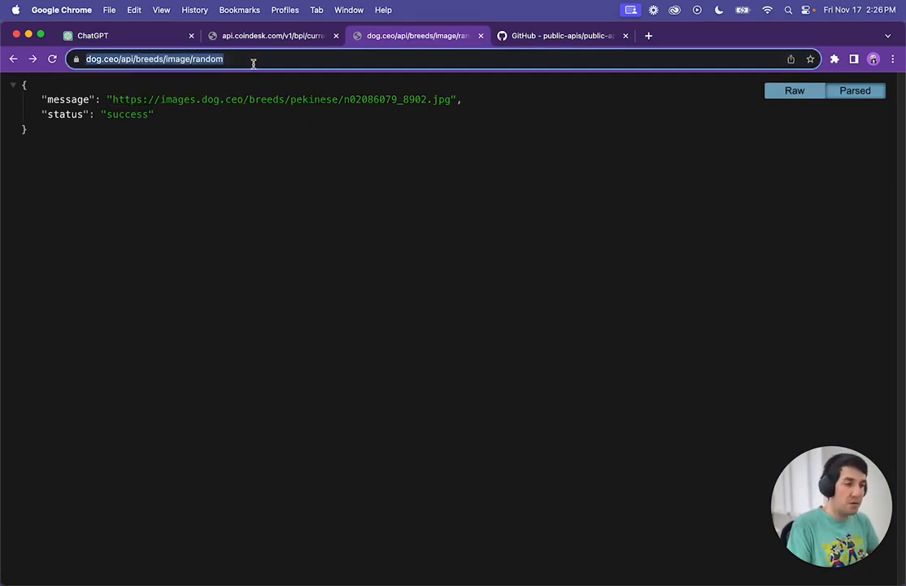
{"action": "key", "text": "super+Tab"}
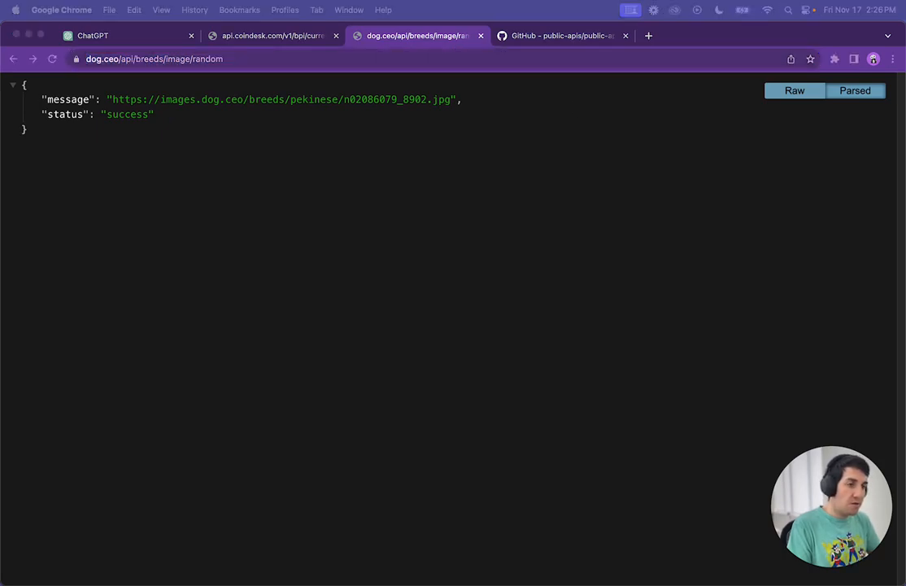
{"action": "key", "text": "super+Tab"}
{"action": "key", "text": "super+Tab"}
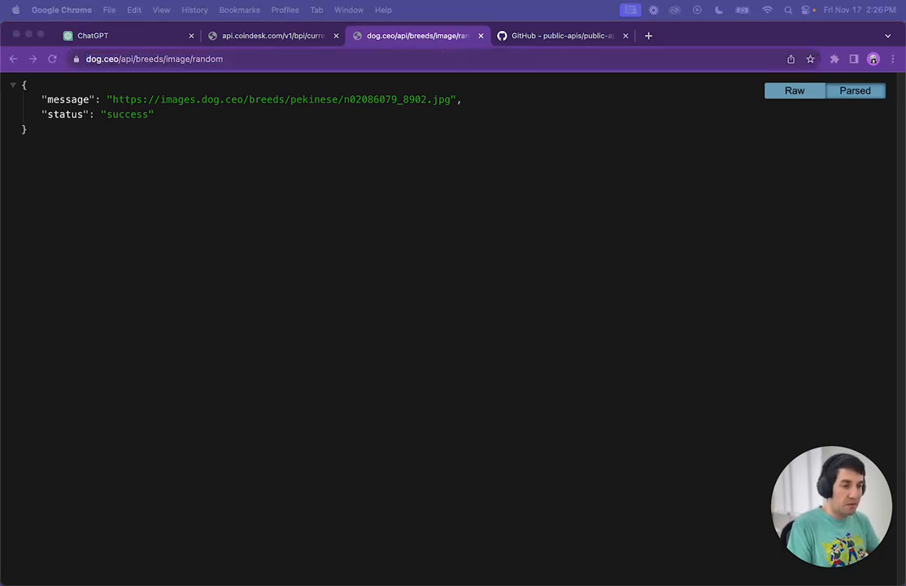
{"action": "left_click", "coordinate": [114, 34]}
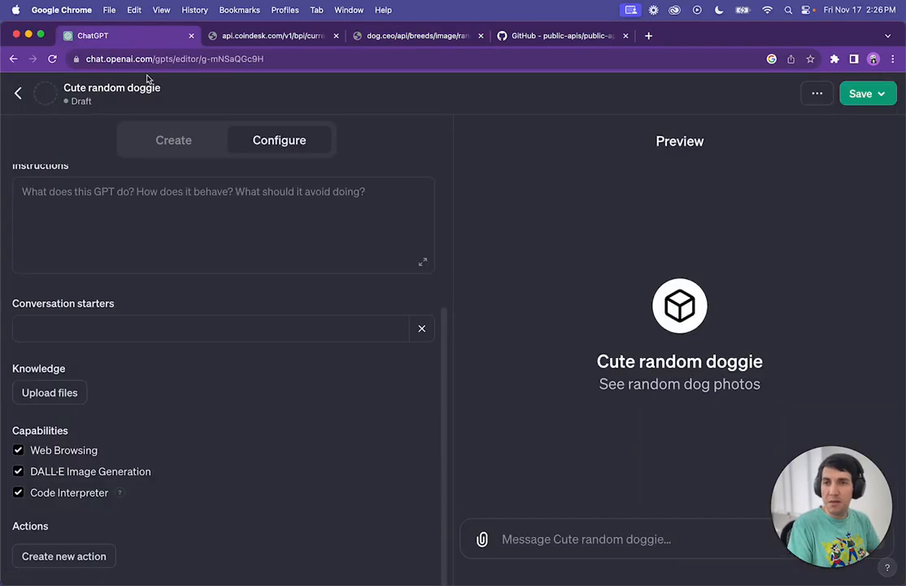
{"action": "left_click", "coordinate": [127, 220]}
{"action": "scroll", "coordinate": [176, 275], "scroll_direction": "up", "scroll_amount": 3}
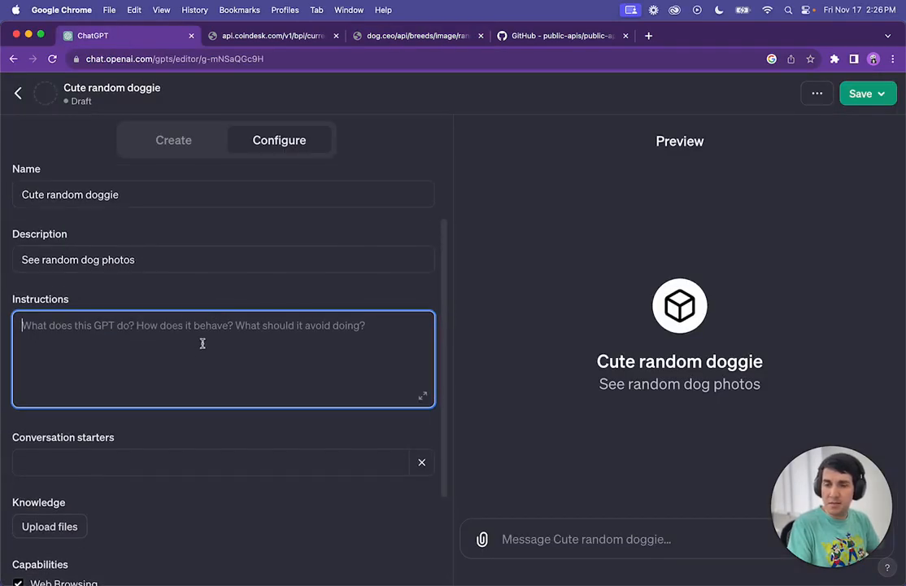
{"action": "left_click", "coordinate": [170, 136]}
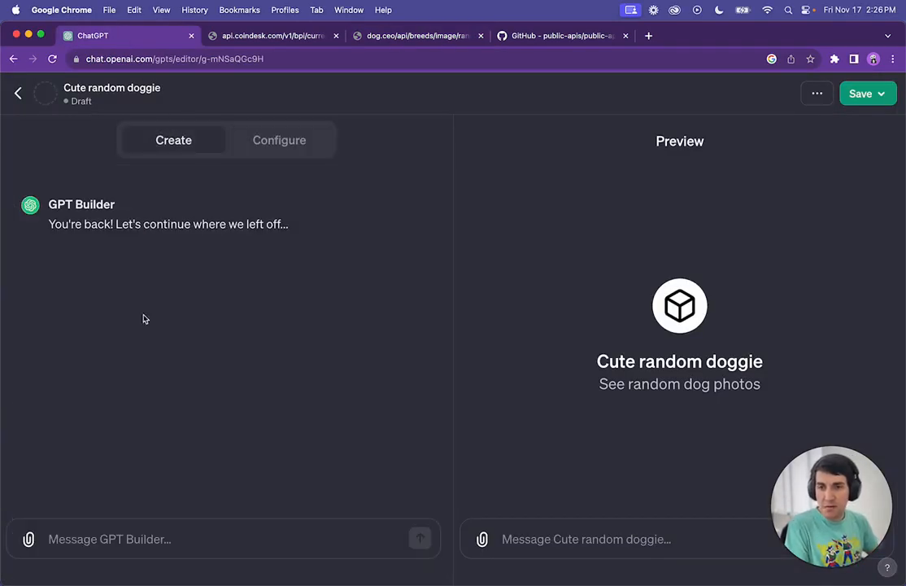
{"action": "type", "text": "Create a Swagger spec file to use with your actions for this endpoint https://dog.ceo/api/breeds/image/random. Make sure to include the server url for the endpoint. The response looks like this: { \"message\": \"https://images.dog.ceo/breeds/puggle/IMG_144409.jpg\", \"status\": \"success\" }"}
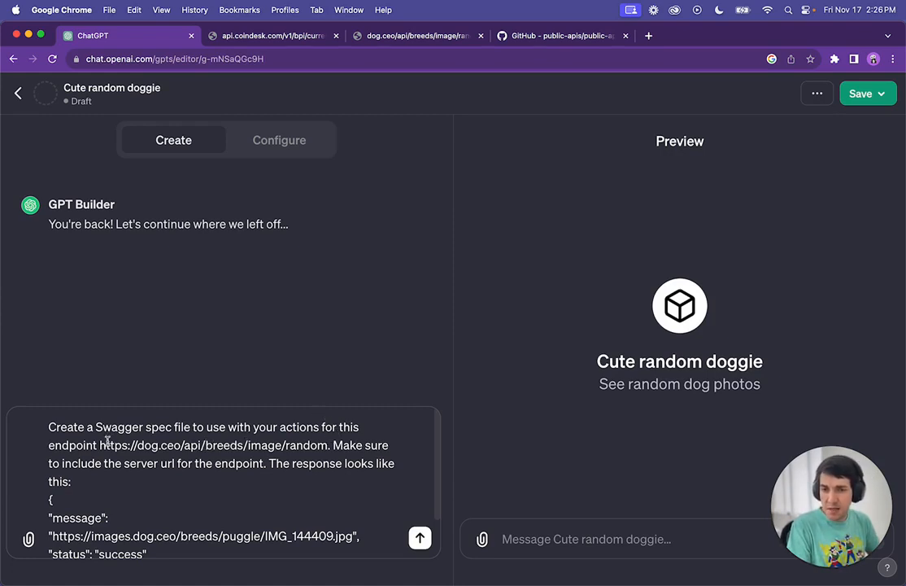
Review the prompt's endpoint address, server url request and sample JSON response
{"action": "left_click_drag", "start_coordinate": [100, 445], "coordinate": [329, 446]}
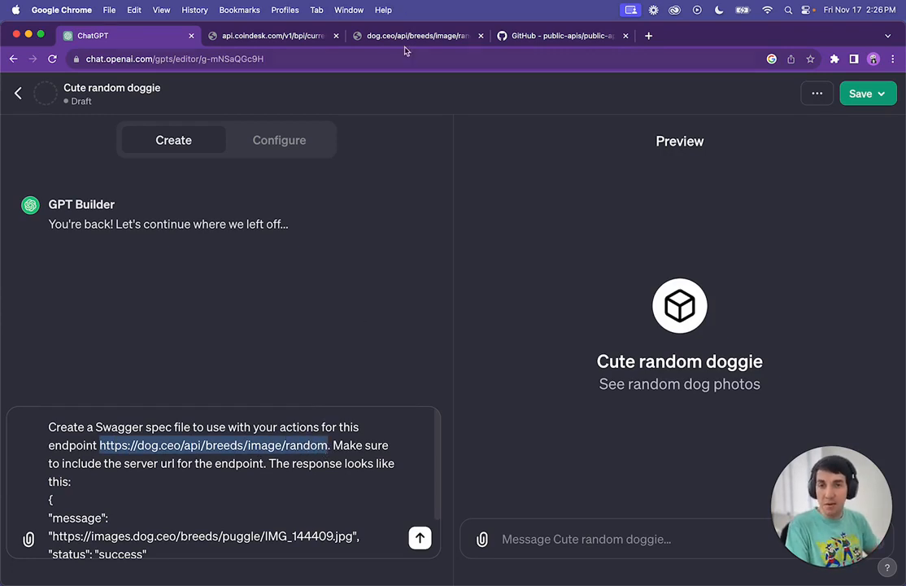
{"action": "left_click", "coordinate": [340, 400]}
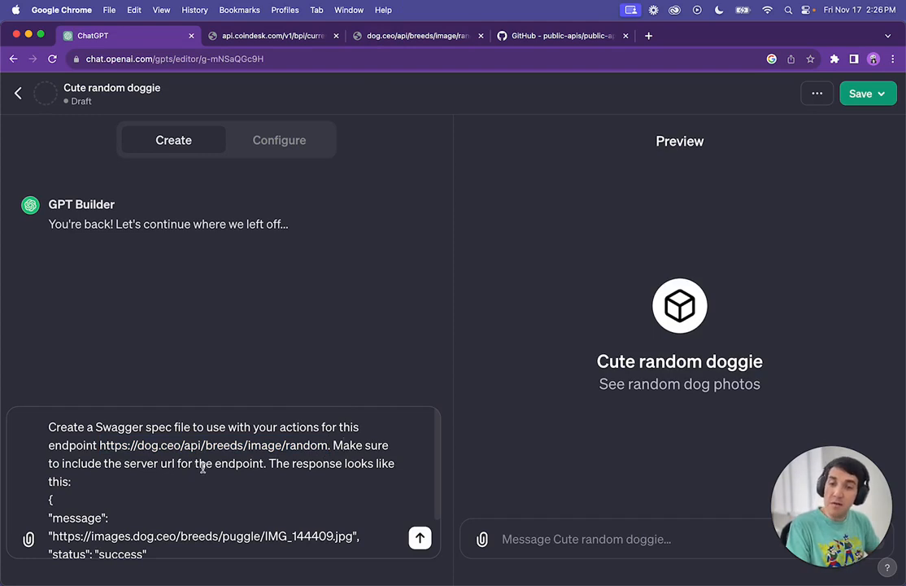
{"action": "left_click", "coordinate": [237, 462]}
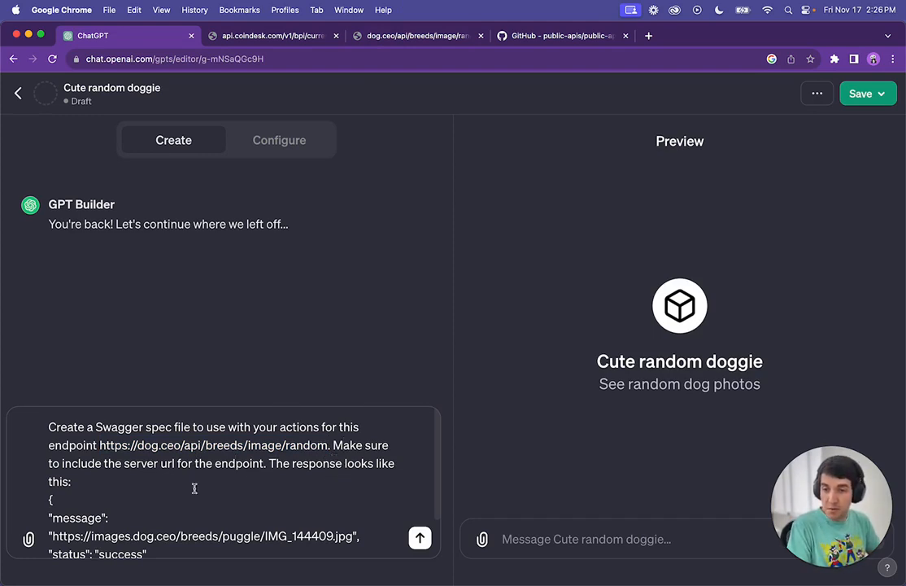
{"action": "scroll", "coordinate": [162, 502], "scroll_direction": "down", "scroll_amount": 2}
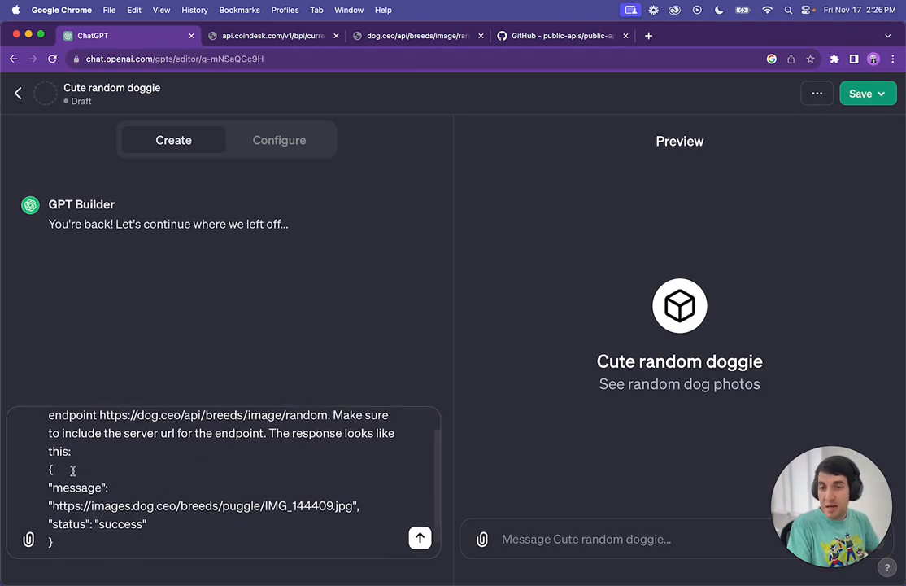
{"action": "left_click_drag", "start_coordinate": [48, 469], "coordinate": [60, 537]}
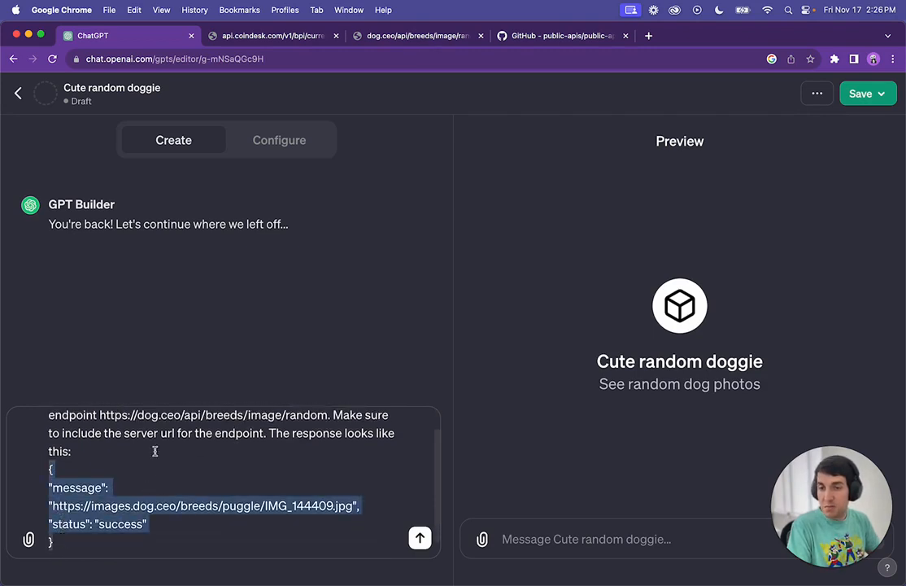
{"action": "scroll", "coordinate": [82, 488], "scroll_direction": "up", "scroll_amount": 1}
{"action": "left_click", "coordinate": [159, 498]}
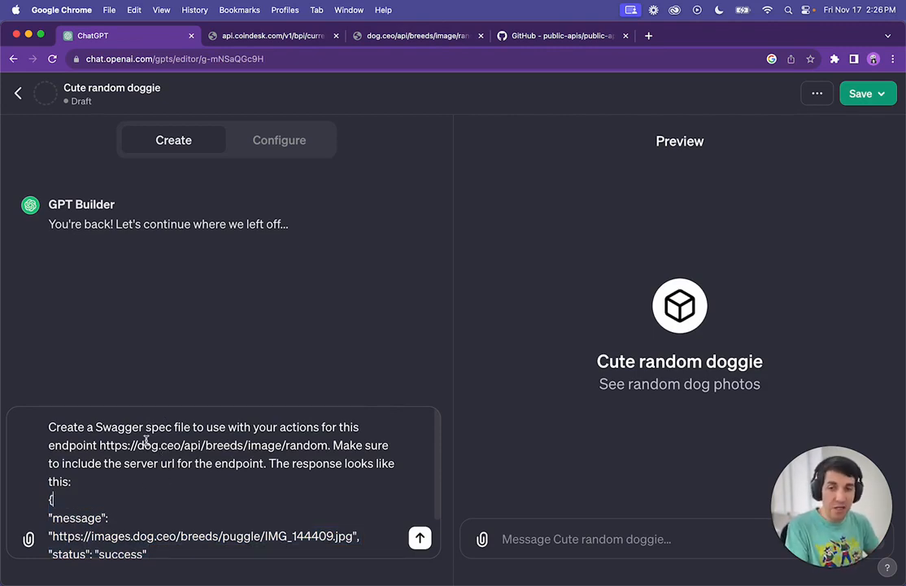
Compare the prompt's sample response with the dog.ceo API page, then send the prompt to GPT Builder
{"action": "left_click", "coordinate": [374, 35]}
{"action": "left_click", "coordinate": [281, 65]}
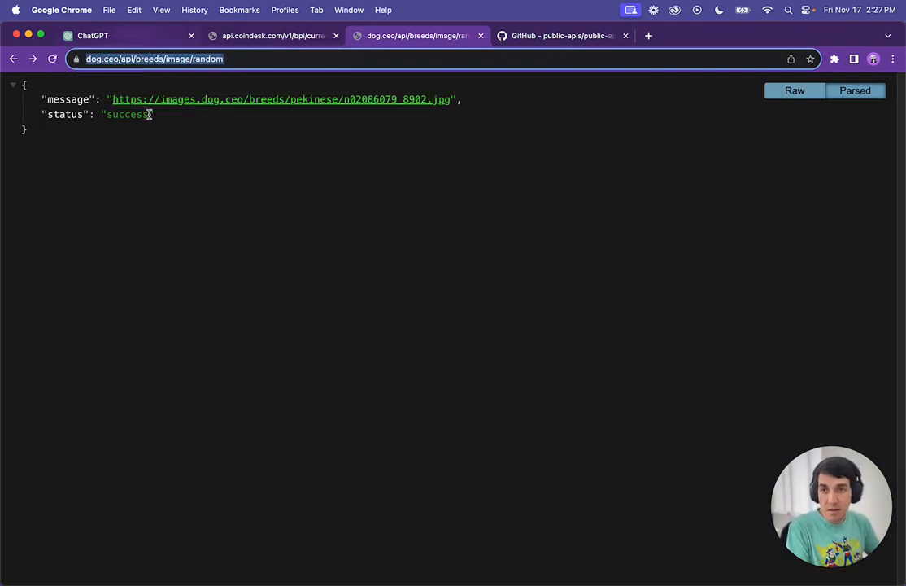
{"action": "left_click_drag", "start_coordinate": [154, 124], "coordinate": [9, 71]}
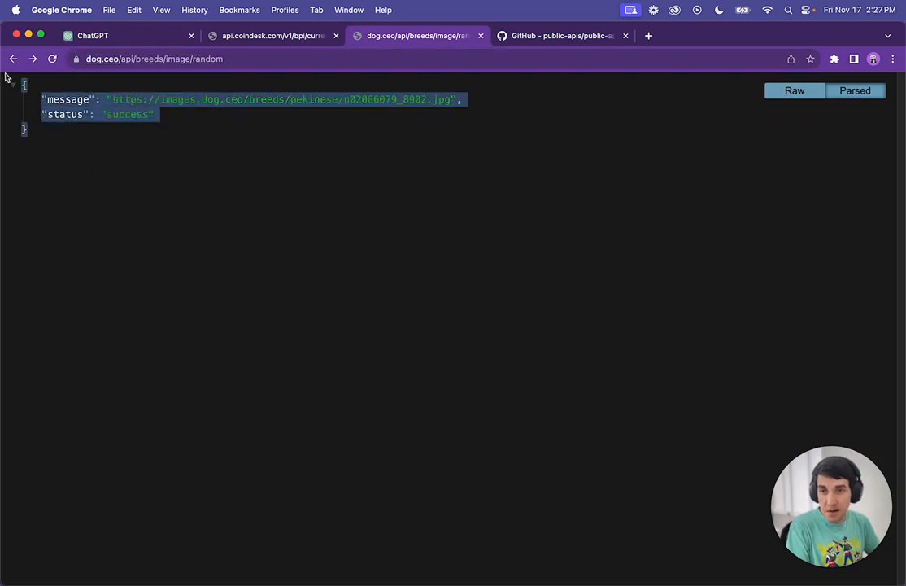
{"action": "left_click", "coordinate": [94, 35]}
{"action": "scroll", "coordinate": [115, 403], "scroll_direction": "down", "scroll_amount": 1}
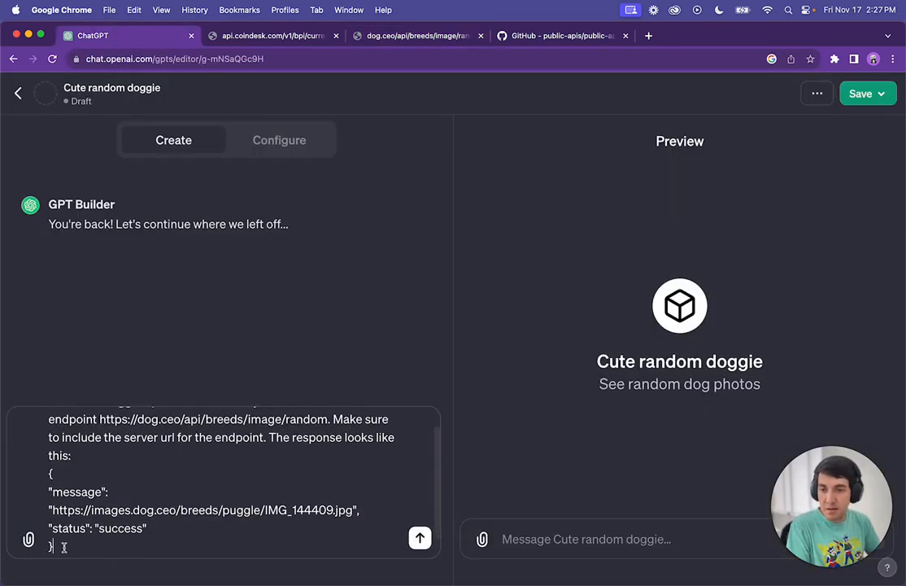
{"action": "left_click_drag", "start_coordinate": [65, 547], "coordinate": [38, 485]}
{"action": "left_click", "coordinate": [158, 476]}
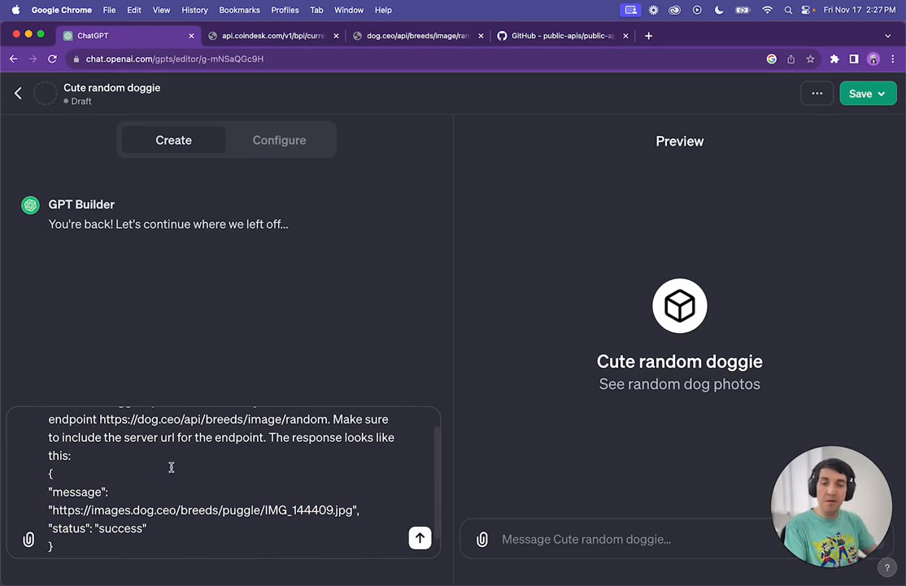
{"action": "scroll", "coordinate": [171, 467], "scroll_direction": "down", "scroll_amount": 1}
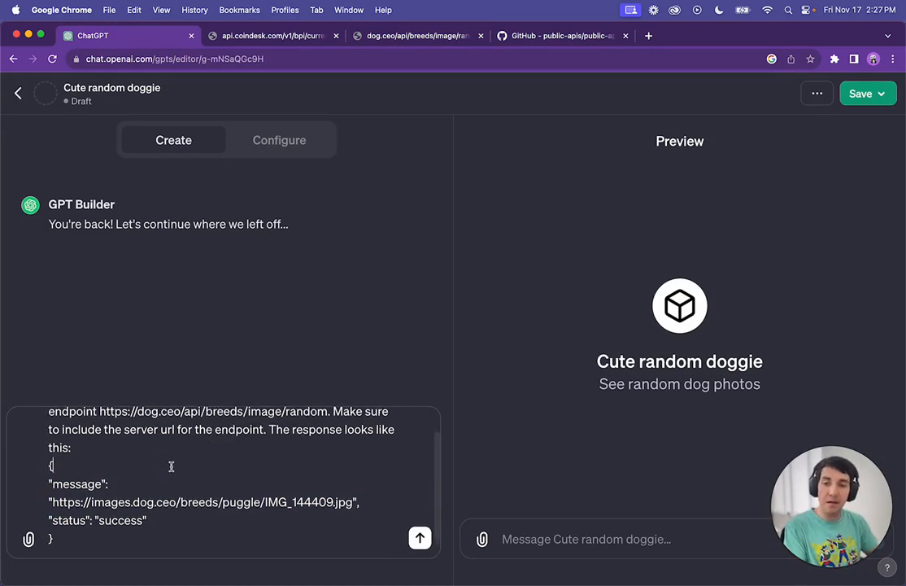
{"action": "left_click", "coordinate": [419, 539]}
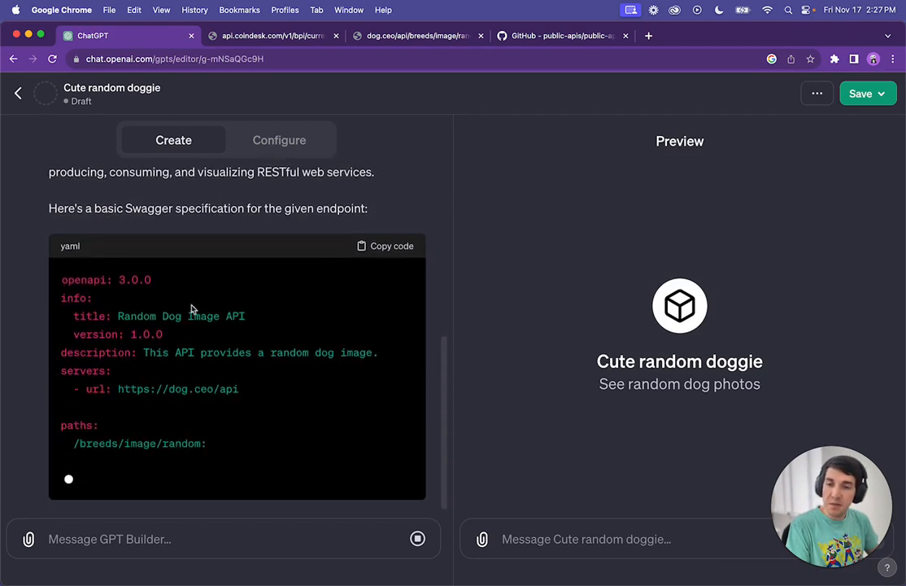
Examine the generated Swagger specification's server url, path, operationId and response schema
{"action": "scroll", "coordinate": [224, 305], "scroll_direction": "up", "scroll_amount": 1}
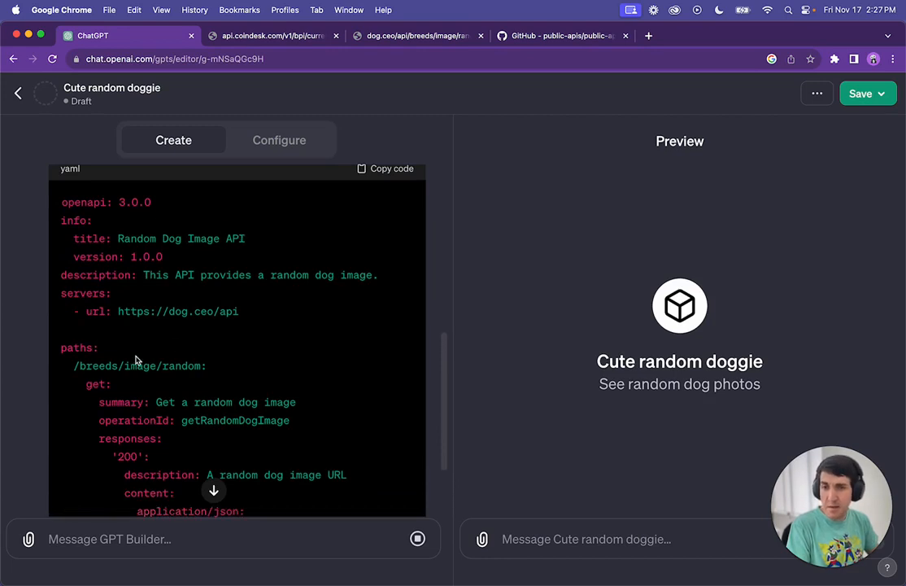
{"action": "left_click_drag", "start_coordinate": [118, 312], "coordinate": [246, 317]}
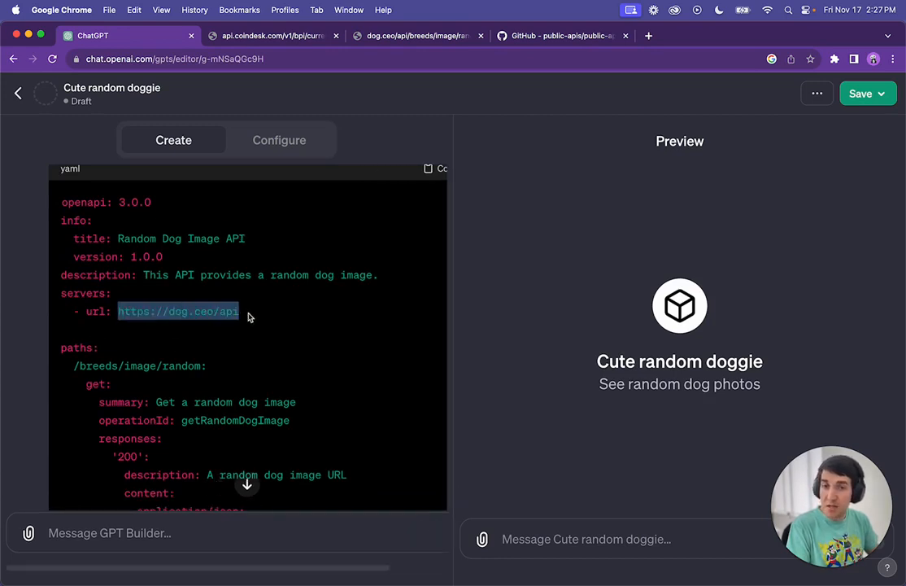
{"action": "scroll", "coordinate": [218, 332], "scroll_direction": "down", "scroll_amount": 1}
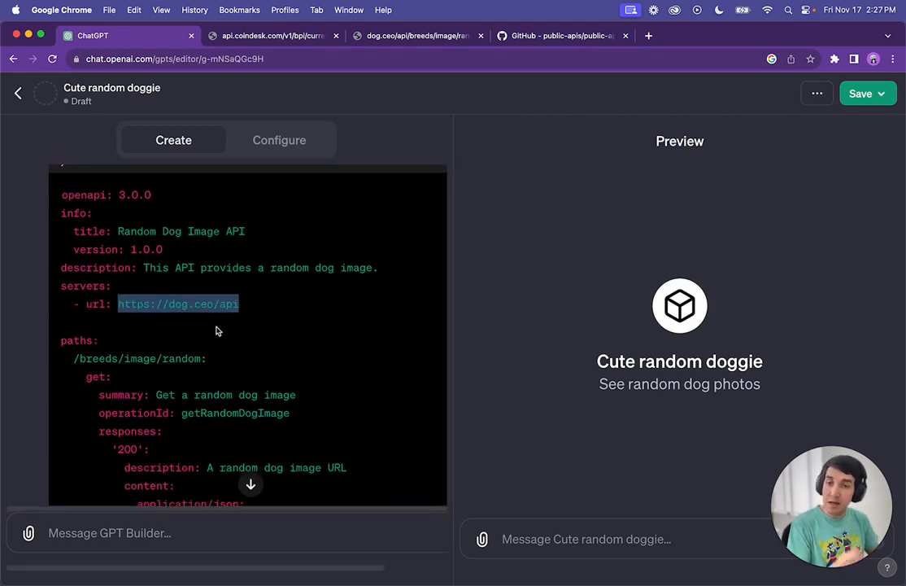
{"action": "scroll", "coordinate": [218, 331], "scroll_direction": "down", "scroll_amount": 5}
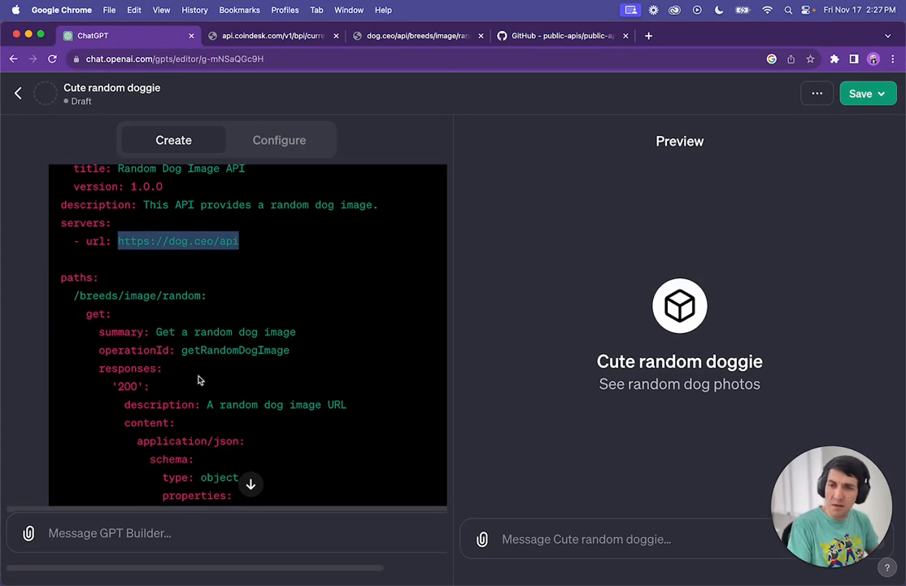
{"action": "scroll", "coordinate": [177, 329], "scroll_direction": "down", "scroll_amount": 2}
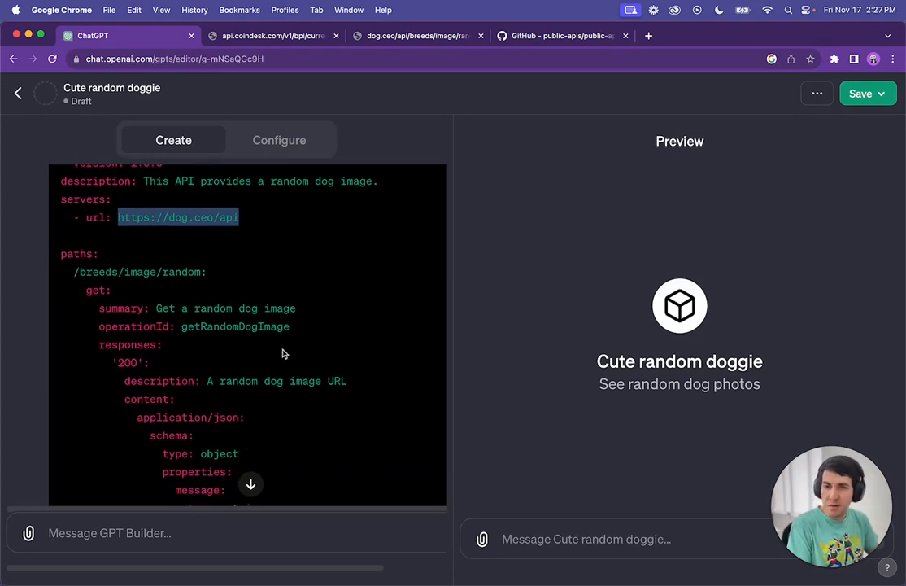
{"action": "scroll", "coordinate": [244, 307], "scroll_direction": "down", "scroll_amount": 2}
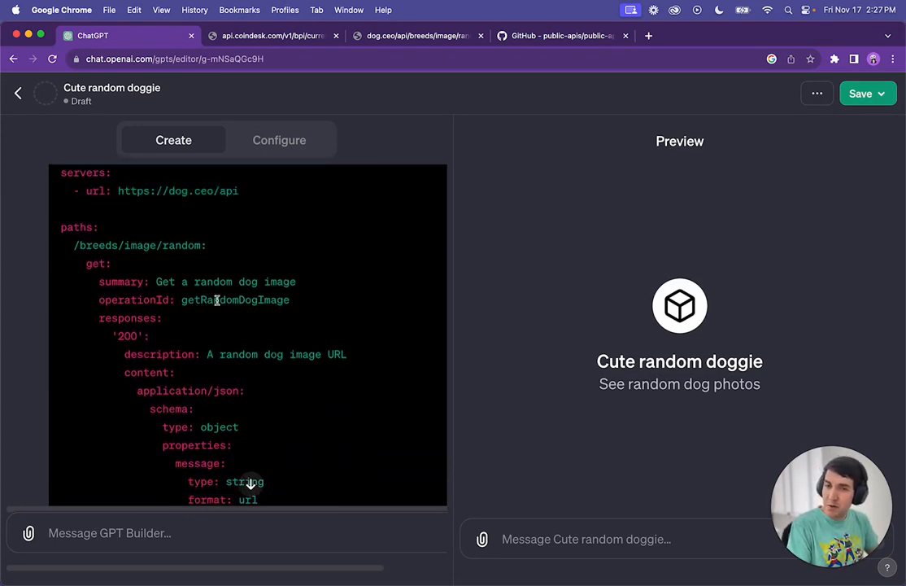
{"action": "double_click", "coordinate": [217, 299]}
{"action": "scroll", "coordinate": [218, 380], "scroll_direction": "down", "scroll_amount": 2}
{"action": "scroll", "coordinate": [218, 381], "scroll_direction": "down", "scroll_amount": 5}
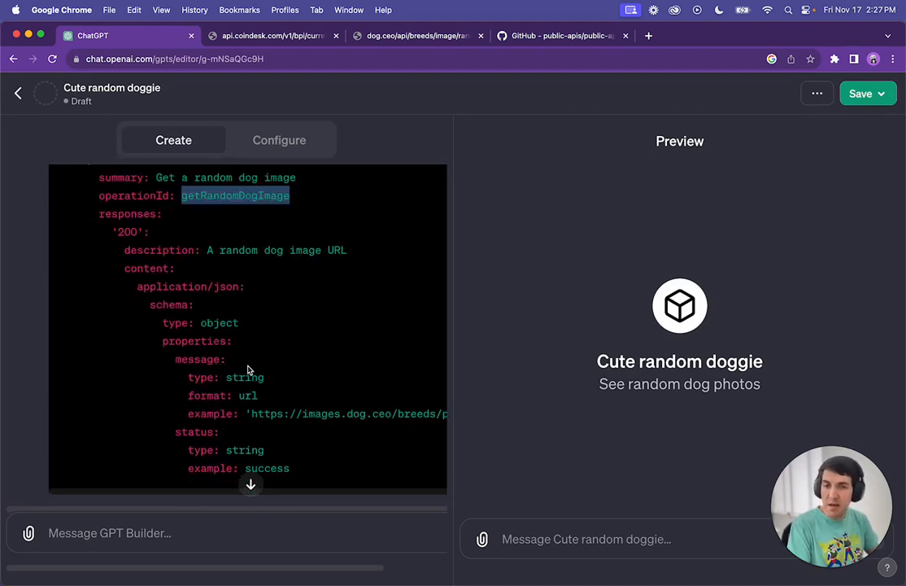
Copy the complete YAML Swagger specification from GPT Builder's reply, from the openapi line through the status example
{"action": "scroll", "coordinate": [249, 340], "scroll_direction": "up", "scroll_amount": 10}
{"action": "scroll", "coordinate": [261, 350], "scroll_direction": "down", "scroll_amount": 1}
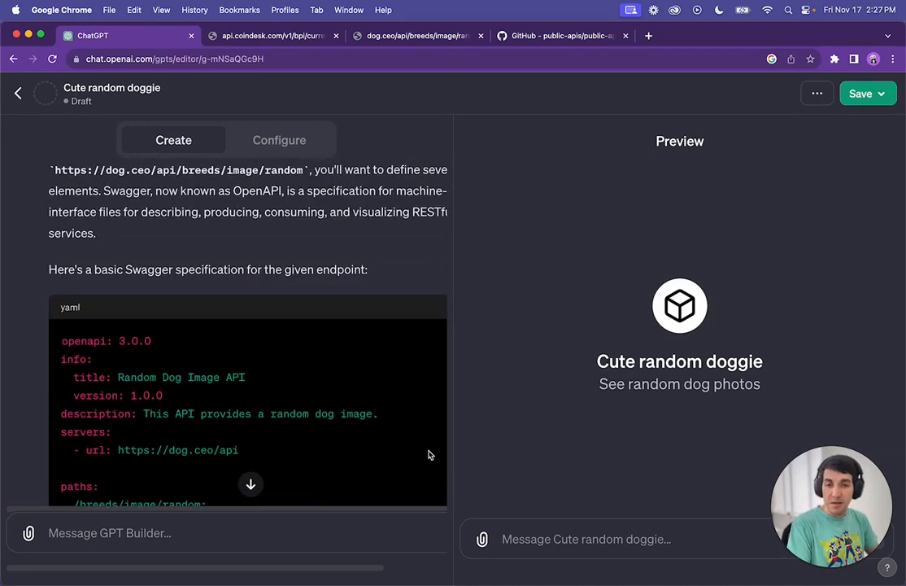
{"action": "scroll", "coordinate": [299, 437], "scroll_direction": "down", "scroll_amount": 8}
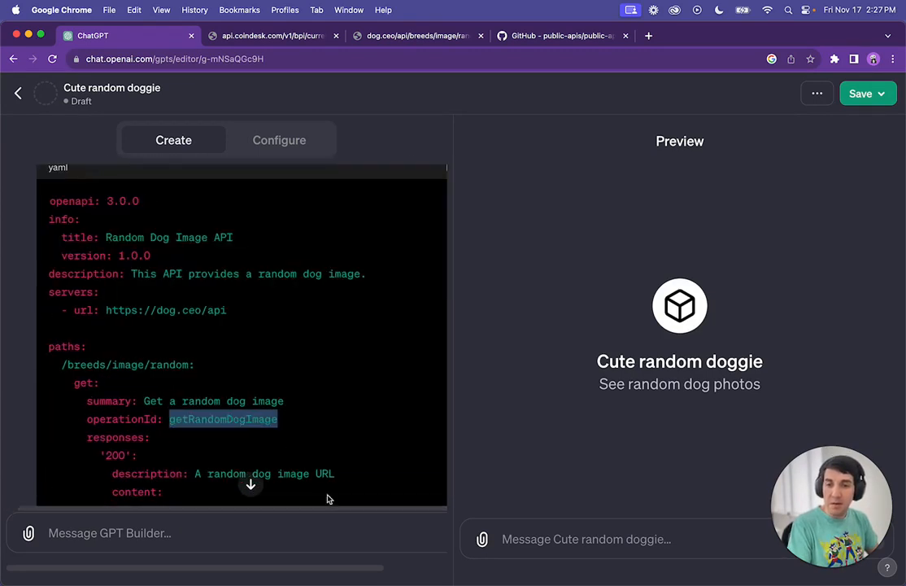
{"action": "scroll", "coordinate": [368, 317], "scroll_direction": "down", "scroll_amount": 5}
{"action": "left_click_drag", "start_coordinate": [285, 449], "coordinate": [45, 205]}
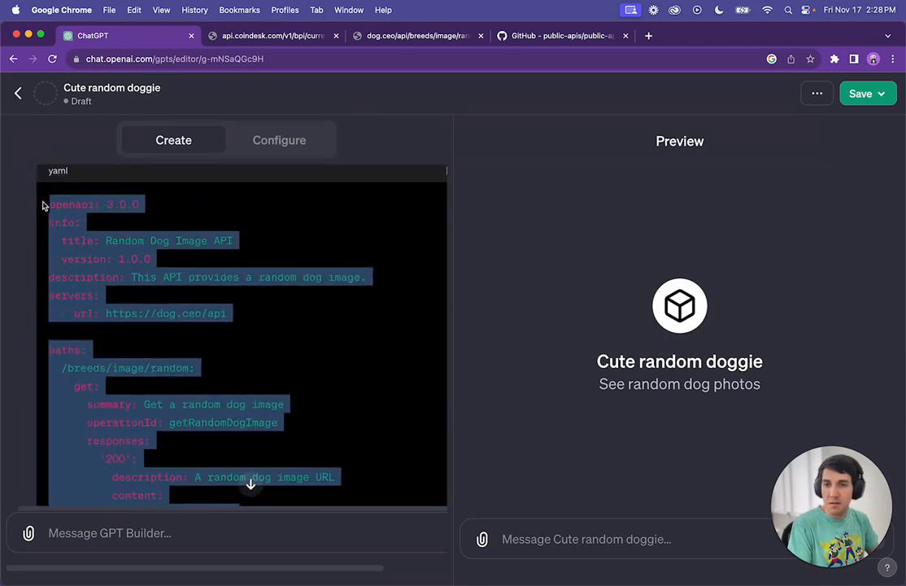
Create a new action in the GPT's configuration, paste the copied specification as its schema, and check the available action's name
{"action": "left_click", "coordinate": [279, 143]}
{"action": "scroll", "coordinate": [155, 431], "scroll_direction": "down", "scroll_amount": 5}
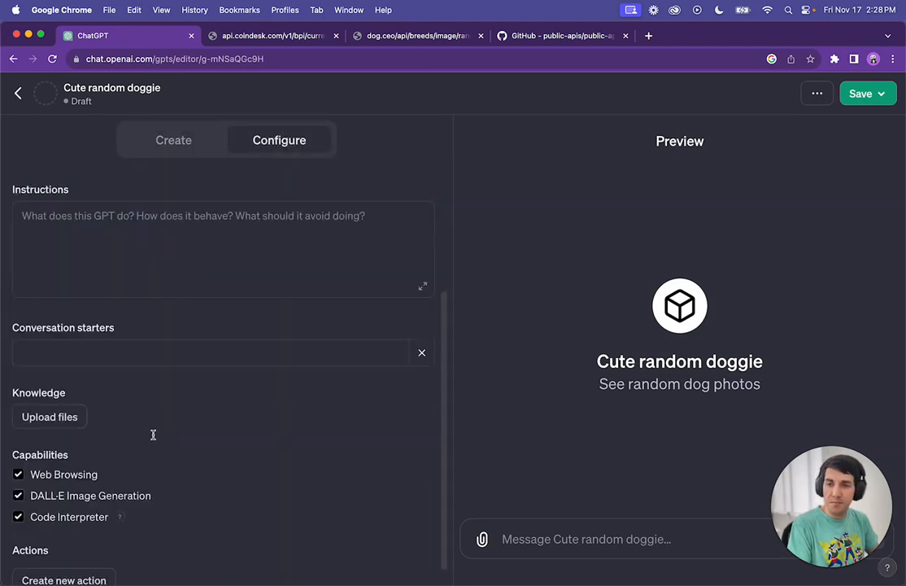
{"action": "left_click", "coordinate": [65, 557]}
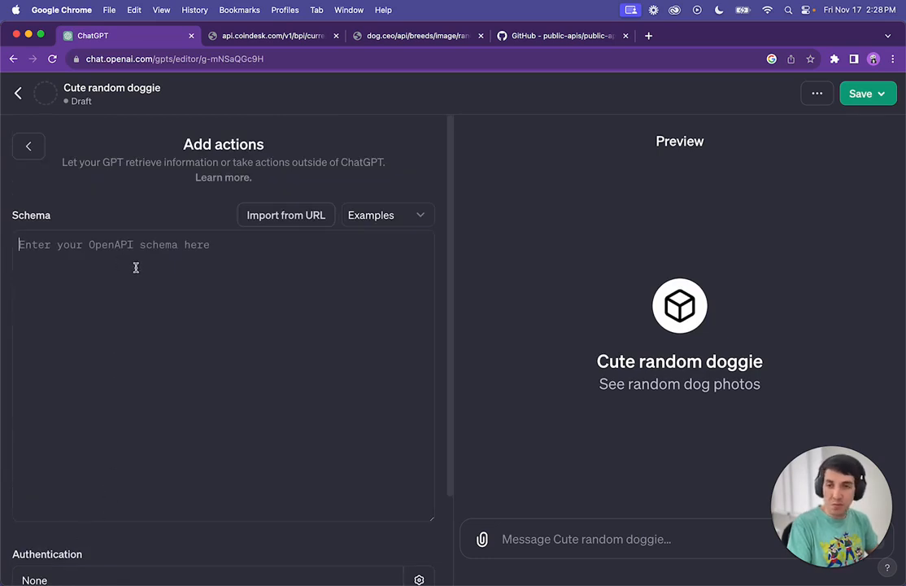
{"action": "key", "text": "super+v"}
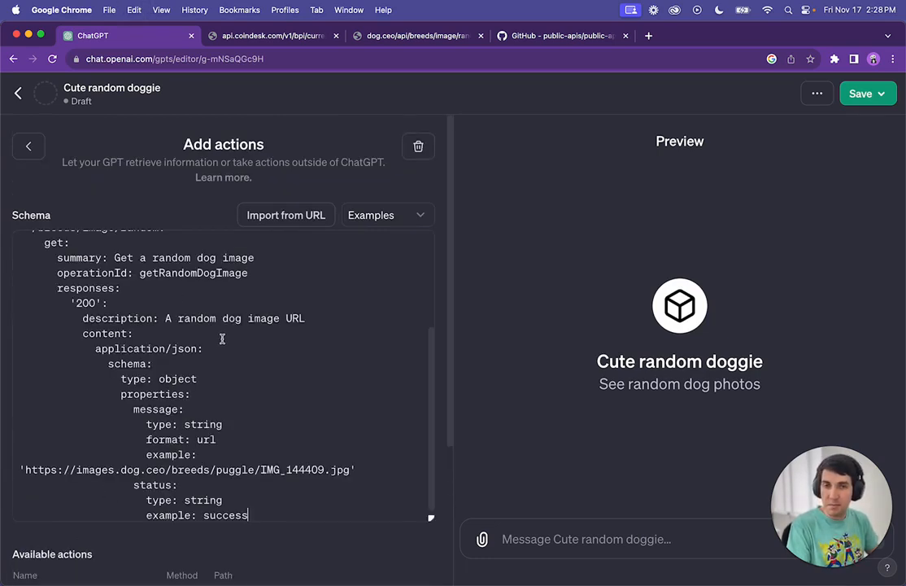
{"action": "scroll", "coordinate": [222, 339], "scroll_direction": "down", "scroll_amount": 5}
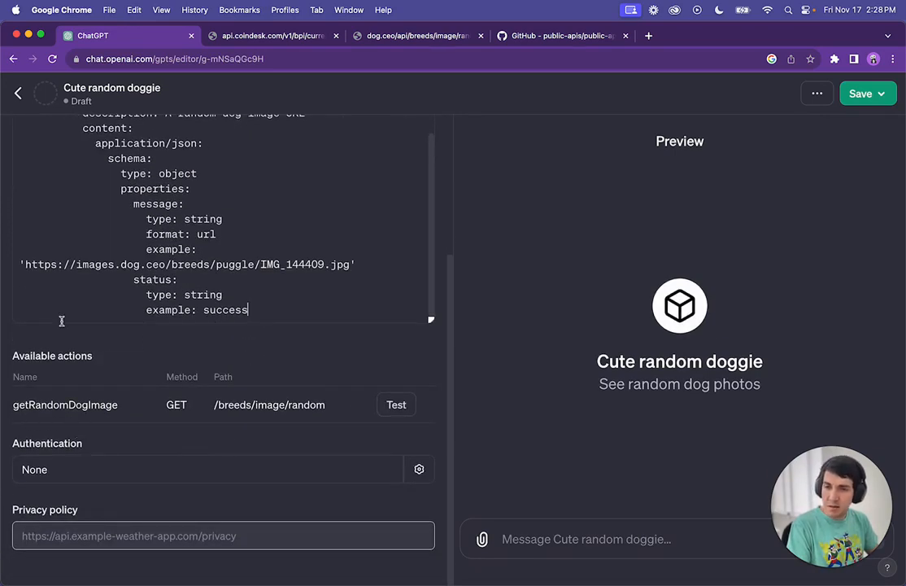
{"action": "double_click", "coordinate": [52, 406]}
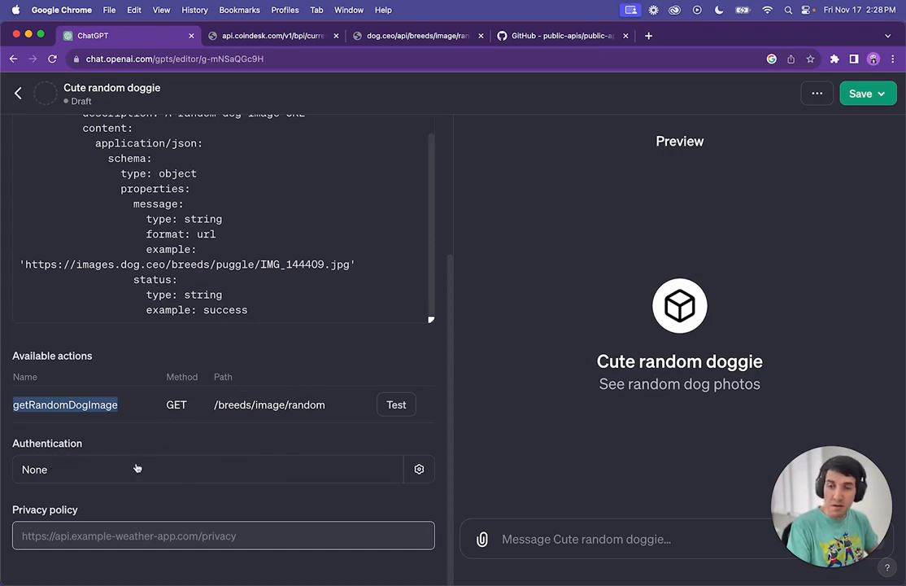
Examine the API Key options in the action's authentication settings and close them without saving
{"action": "left_click", "coordinate": [414, 468]}
{"action": "left_click", "coordinate": [396, 346]}
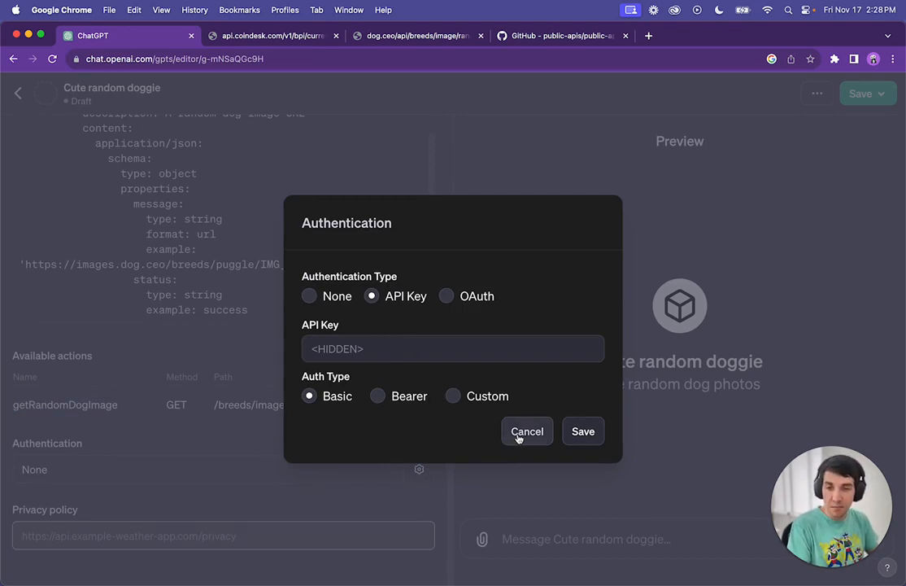
{"action": "left_click_drag", "start_coordinate": [518, 438], "coordinate": [317, 335]}
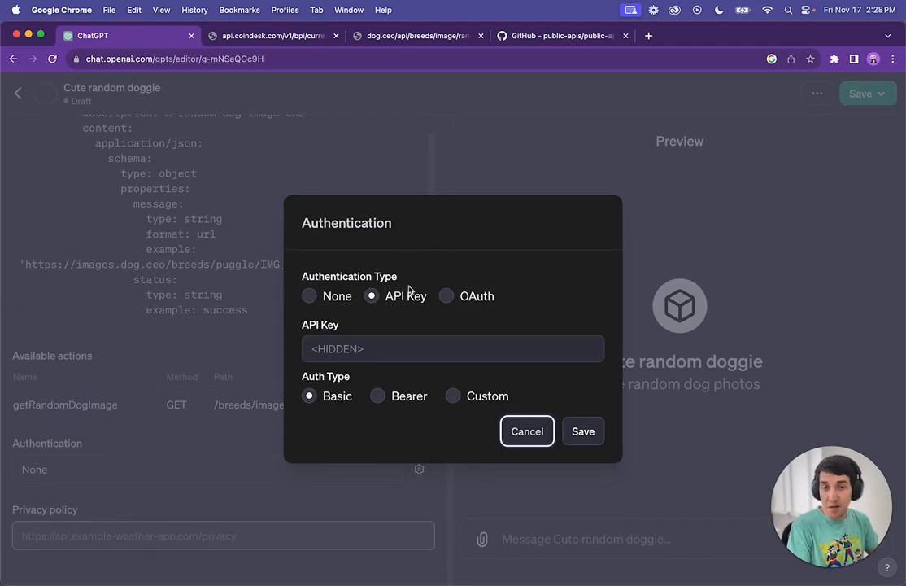
{"action": "left_click", "coordinate": [360, 343]}
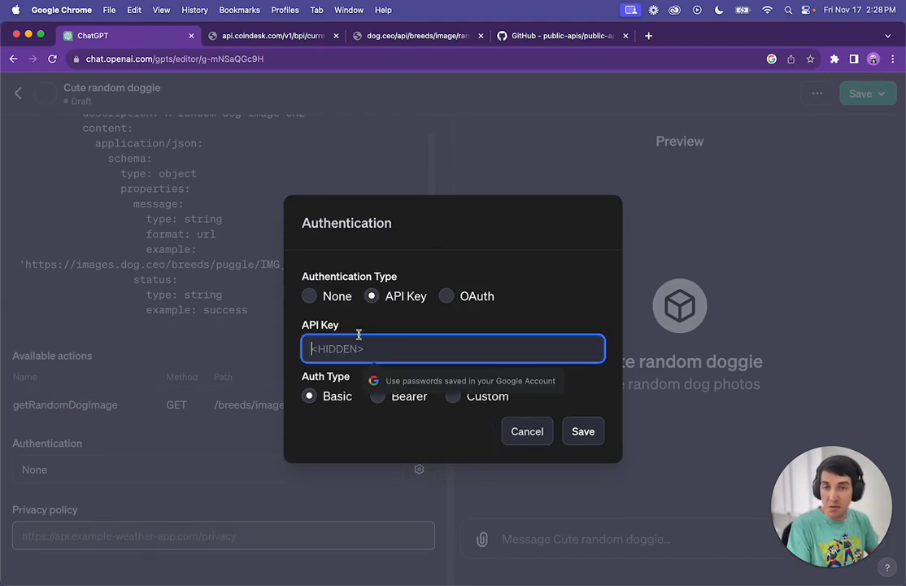
{"action": "left_click", "coordinate": [517, 434]}
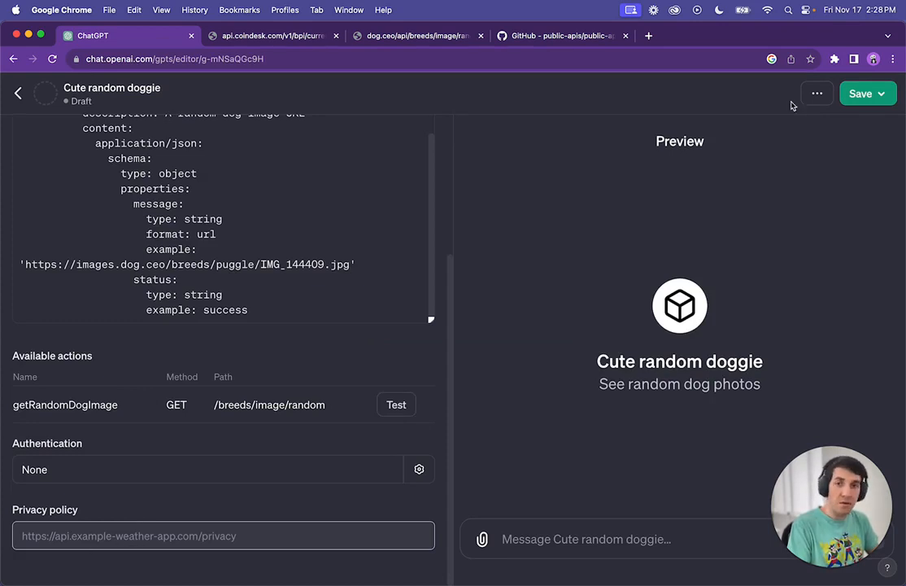
{"action": "left_click", "coordinate": [67, 533]}
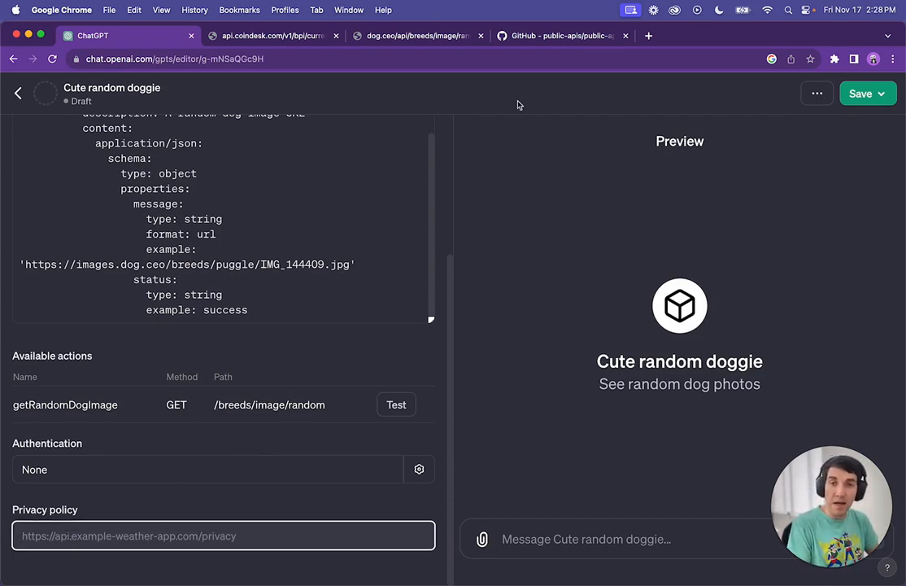
{"action": "left_click", "coordinate": [519, 41]}
{"action": "left_click", "coordinate": [384, 57]}
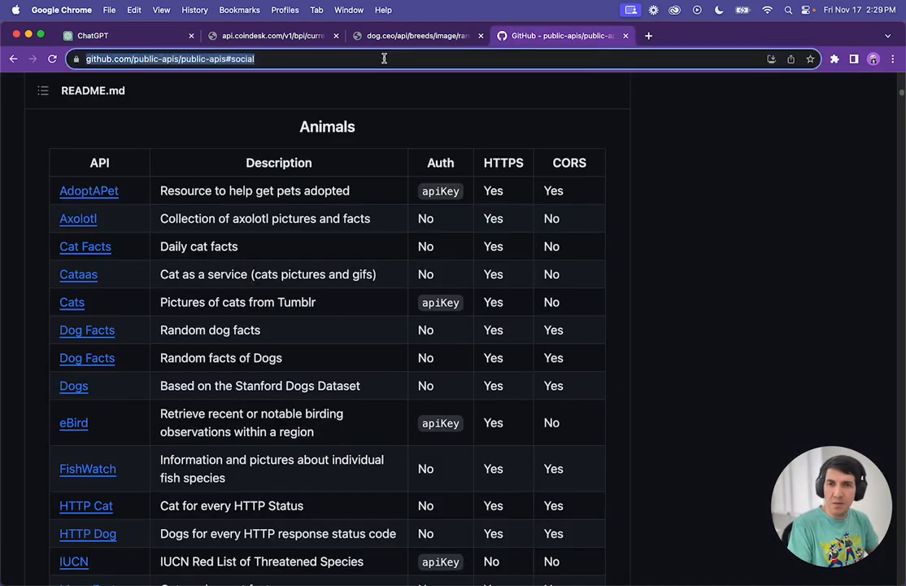
{"action": "left_click", "coordinate": [131, 36]}
{"action": "type", "text": "https://github.com/public-apis/public-apis#social"}
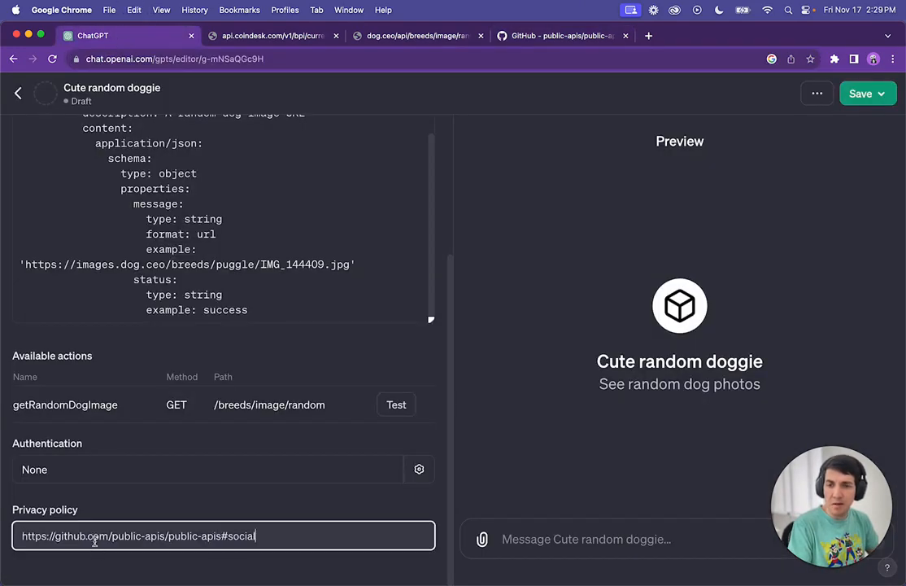
{"action": "left_click", "coordinate": [160, 576]}
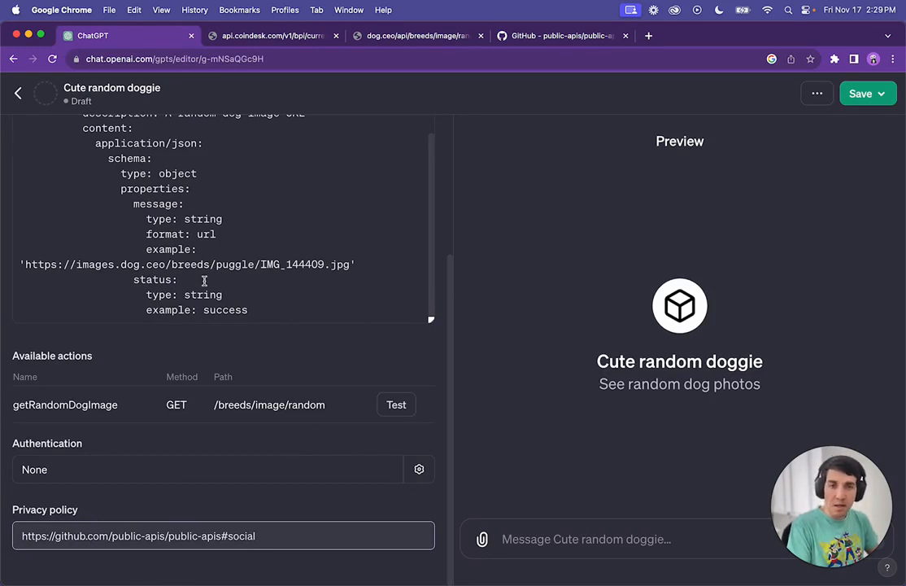
{"action": "scroll", "coordinate": [34, 117], "scroll_direction": "up", "scroll_amount": 5}
{"action": "scroll", "coordinate": [82, 244], "scroll_direction": "up", "scroll_amount": 5}
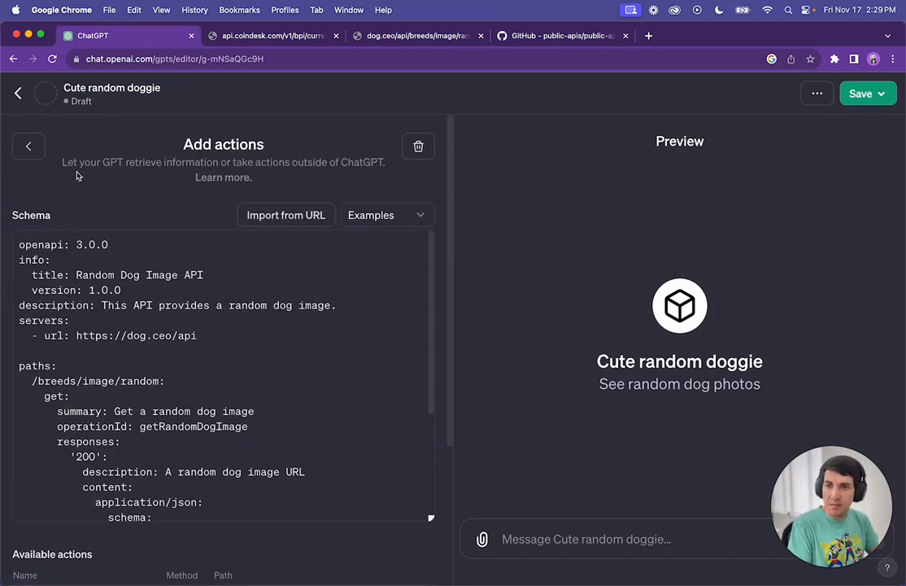
{"action": "left_click", "coordinate": [29, 148]}
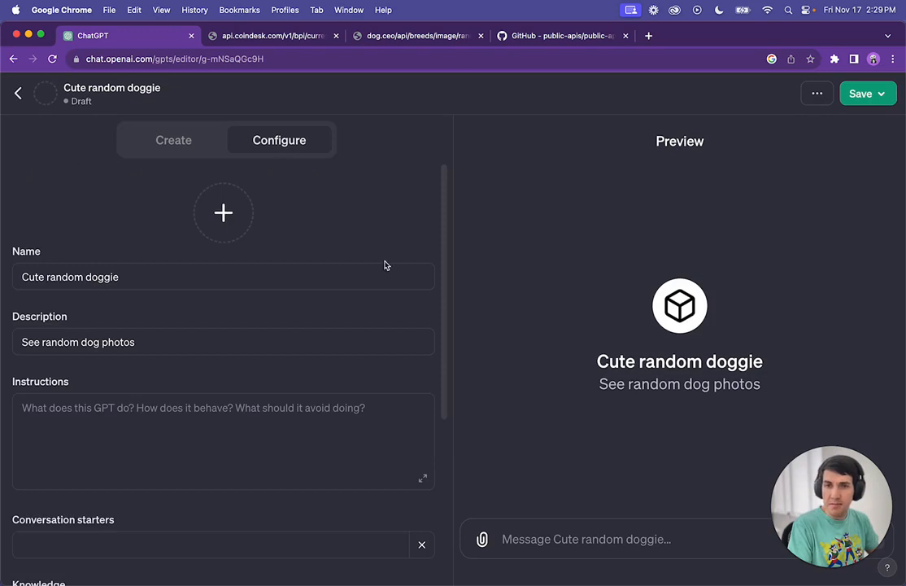
Begin the GPT's instructions with "Pick a random photo from", undoing any wrongly pasted address
{"action": "left_click", "coordinate": [165, 430]}
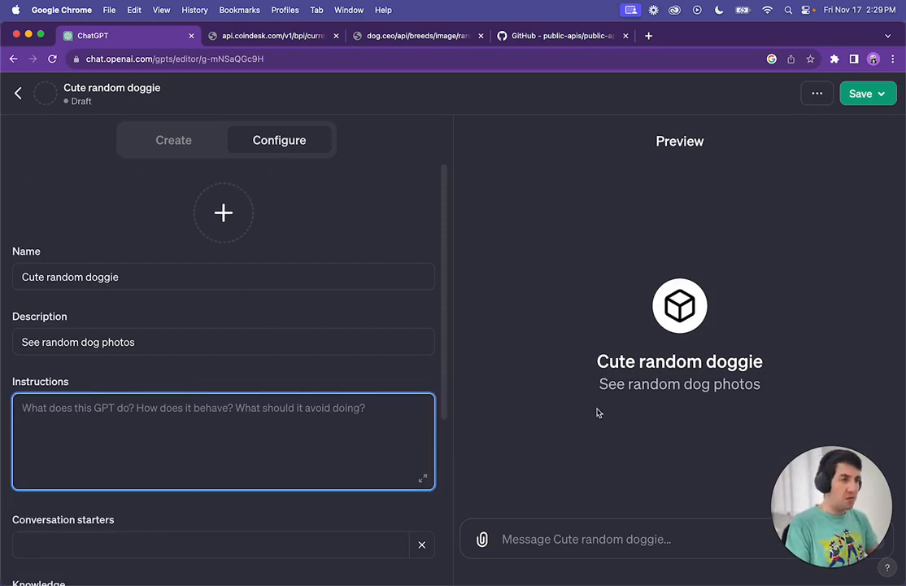
{"action": "type", "text": "Pick "}
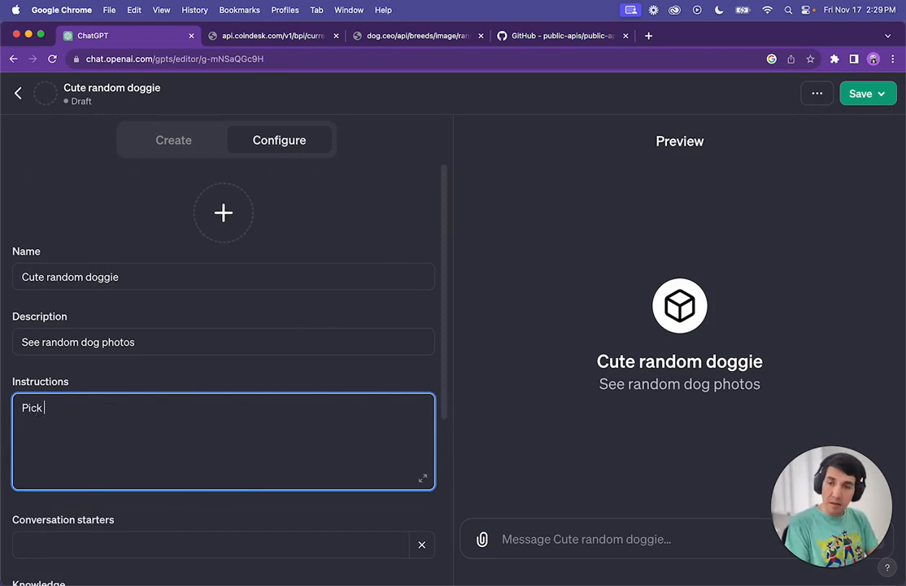
{"action": "type", "text": "a random photo from"}
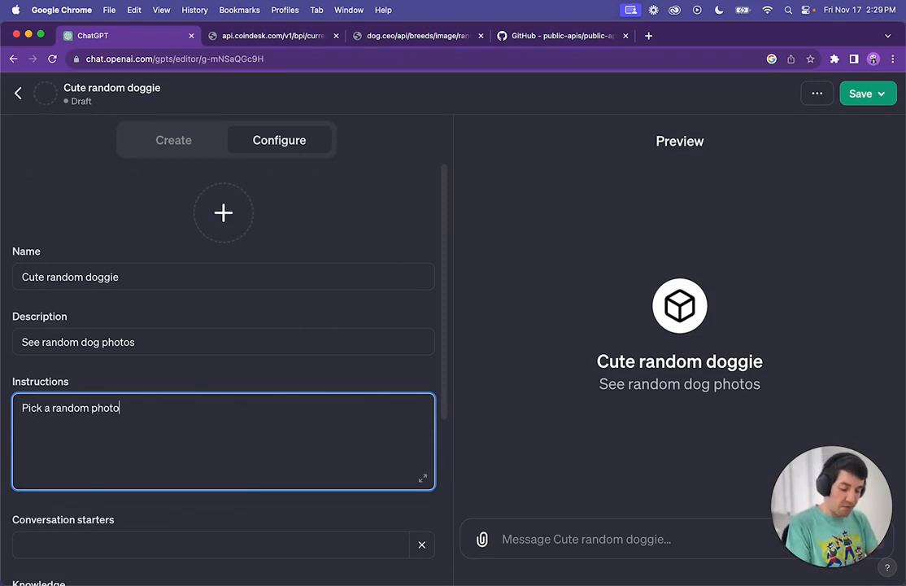
{"action": "type", "text": "https://github.com/public-apis/public-apis#social"}
{"action": "key", "text": "super+z"}
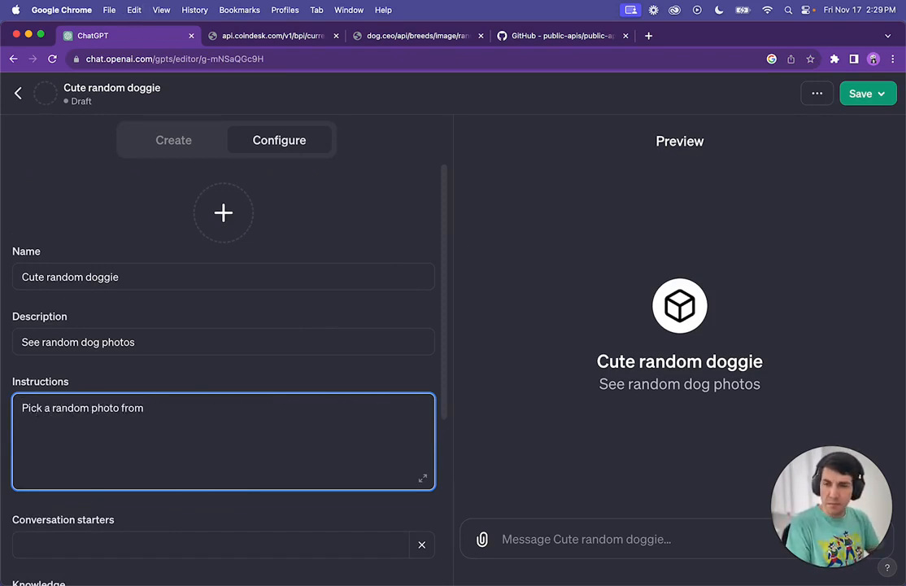
Copy the operationId getRandomDogImage from the dog.ceo action's schema and return to the GPT's configuration
{"action": "left_click", "coordinate": [244, 145]}
{"action": "scroll", "coordinate": [200, 344], "scroll_direction": "down", "scroll_amount": 5}
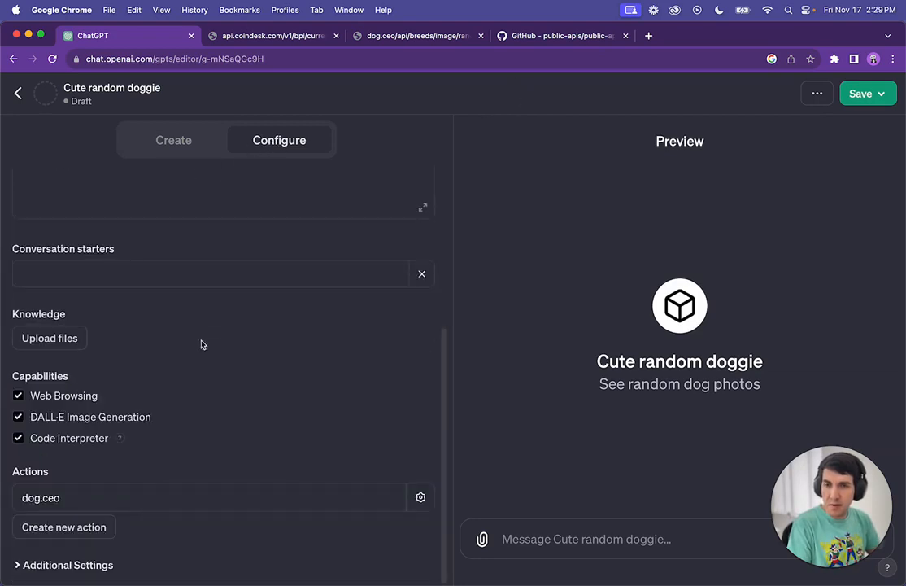
{"action": "left_click", "coordinate": [218, 498]}
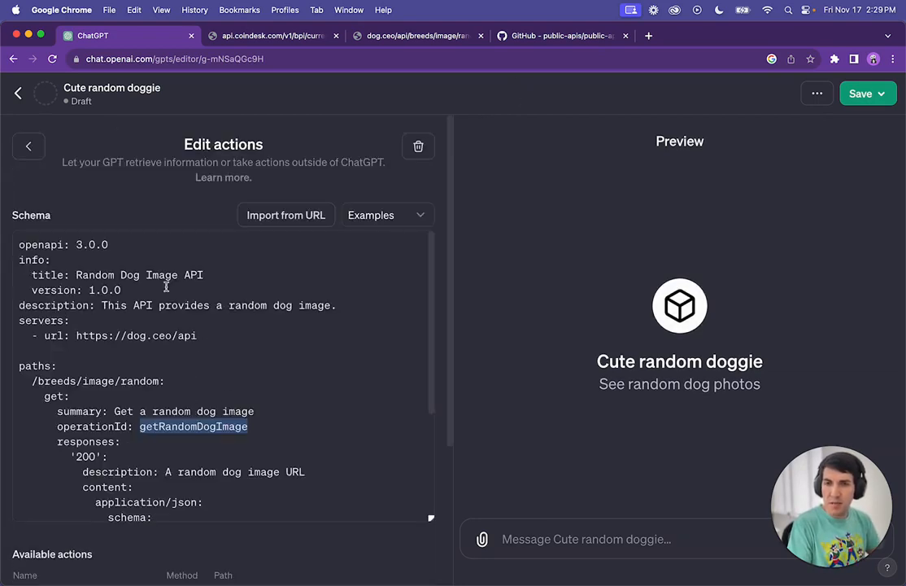
{"action": "left_click", "coordinate": [31, 152]}
Complete the instructions sentence with "the operation getRandomDogImage and display it to the user."
{"action": "left_click", "coordinate": [174, 429]}
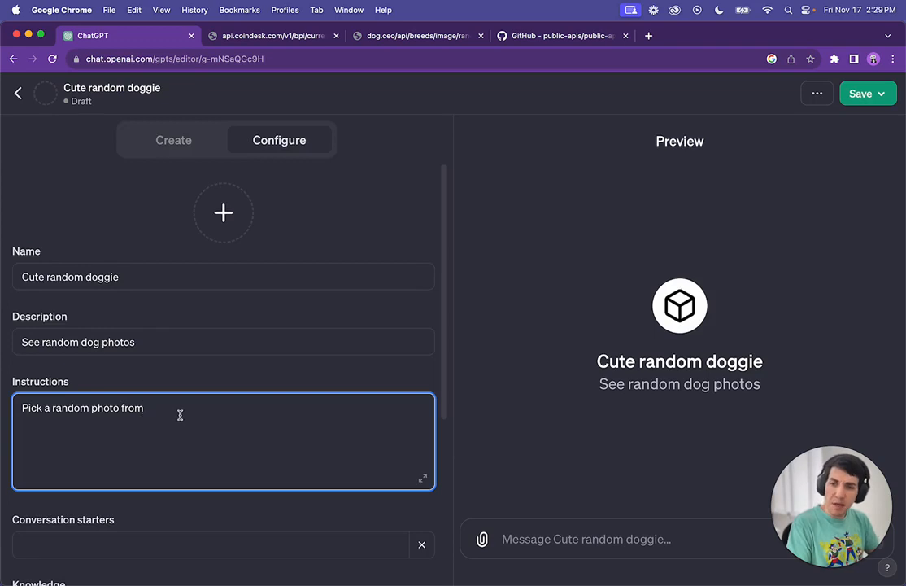
{"action": "type", "text": "th"}
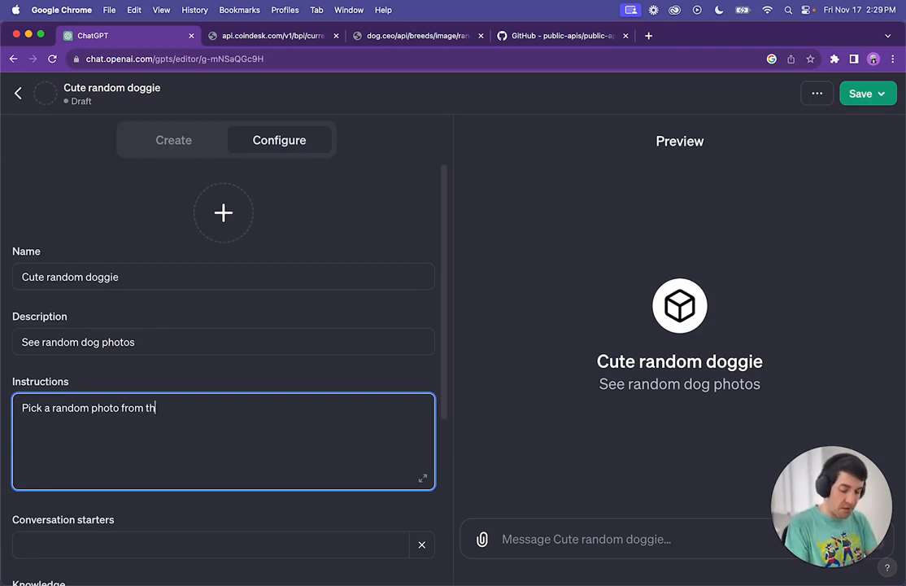
{"action": "type", "text": "e operation"}
{"action": "type", "text": "getRandomDogImage"}
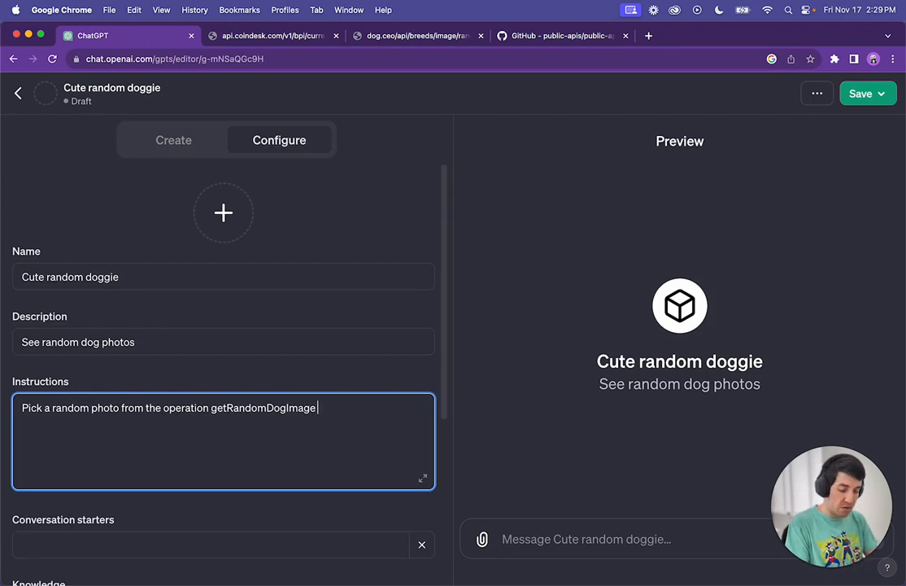
{"action": "type", "text": "and display"}
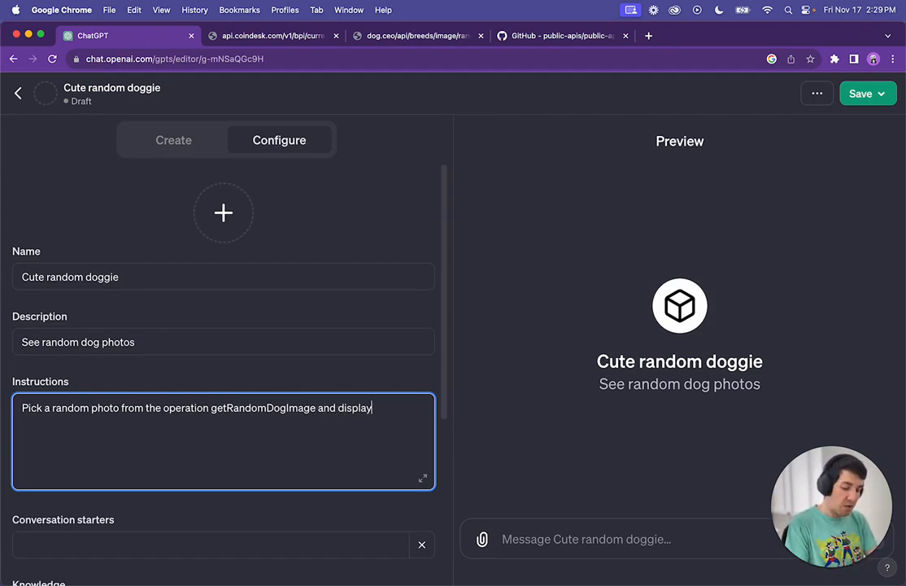
{"action": "type", "text": " it to "}
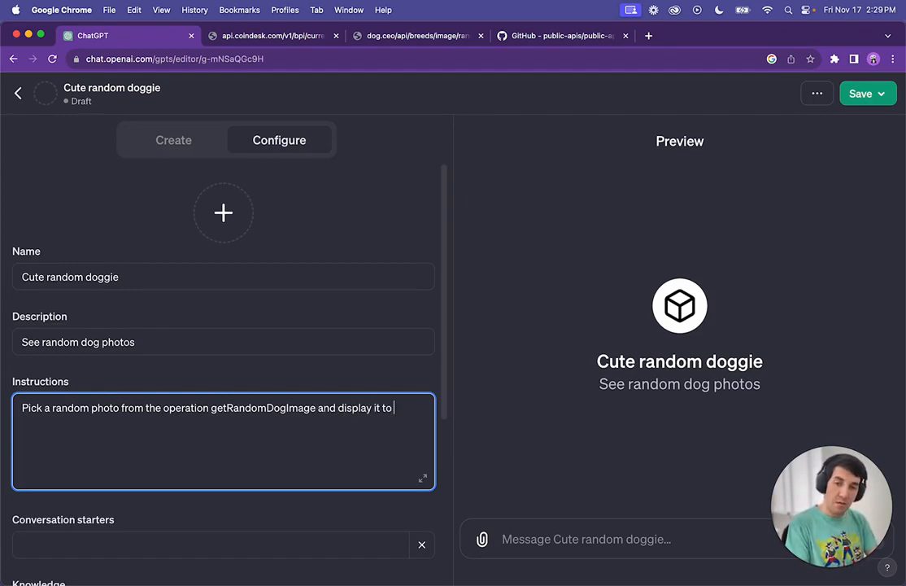
{"action": "type", "text": "the user."}
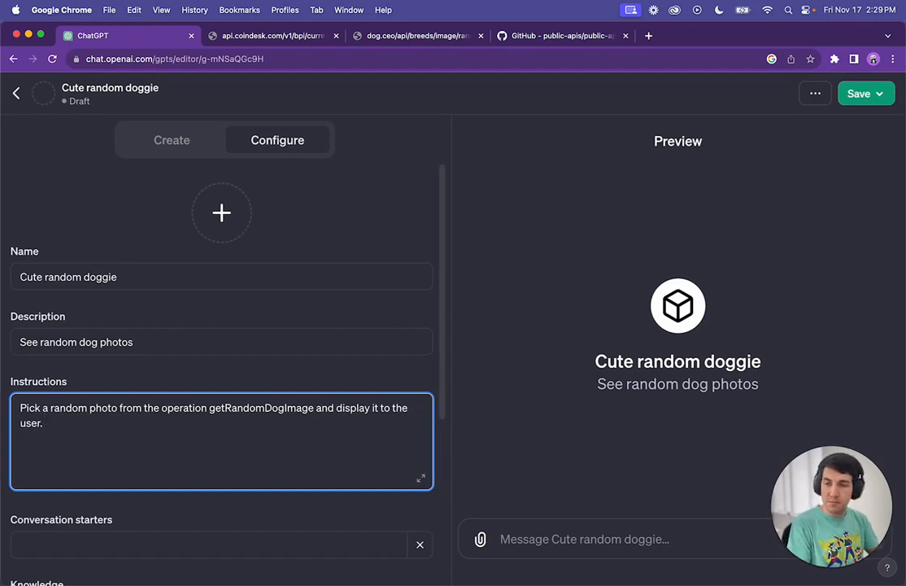
Add the conversation starter "Random dog photo" to the GPT
{"action": "scroll", "coordinate": [236, 277], "scroll_direction": "down", "scroll_amount": 3}
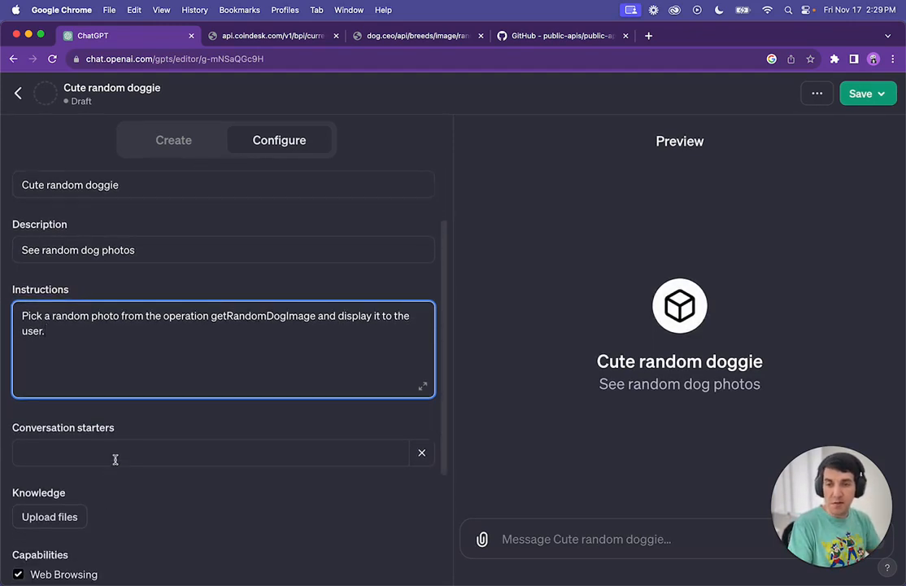
{"action": "left_click", "coordinate": [111, 454]}
{"action": "key", "text": "Caps_Lock"}
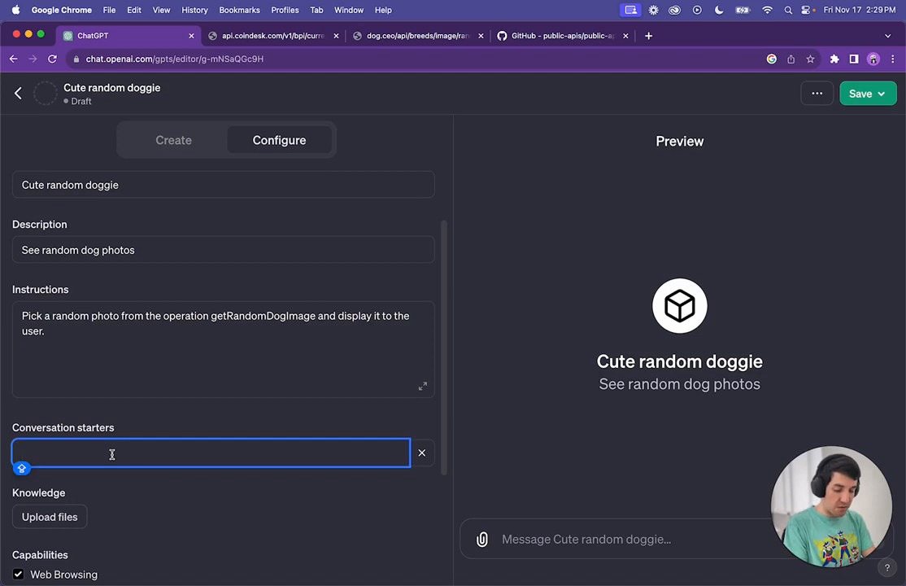
{"action": "type", "text": "Random "}
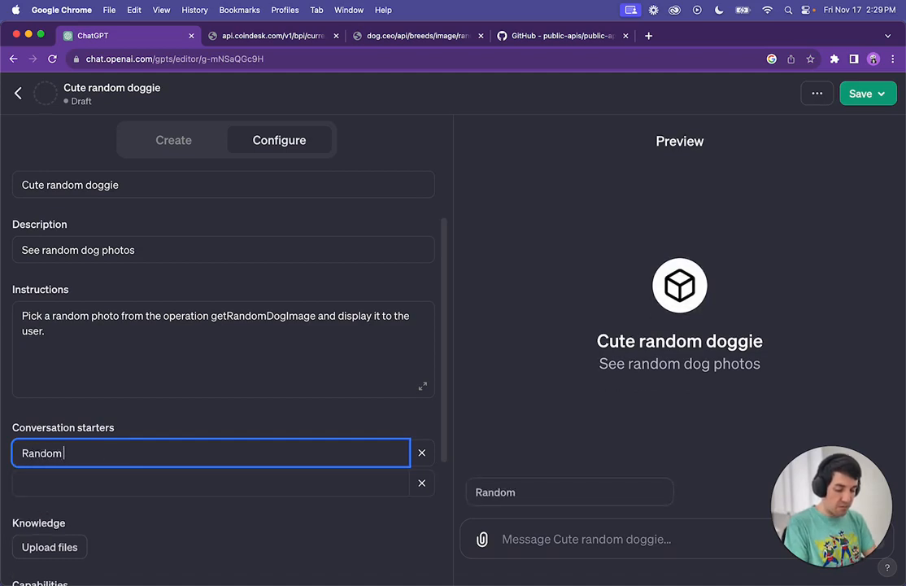
{"action": "type", "text": "dog photo"}
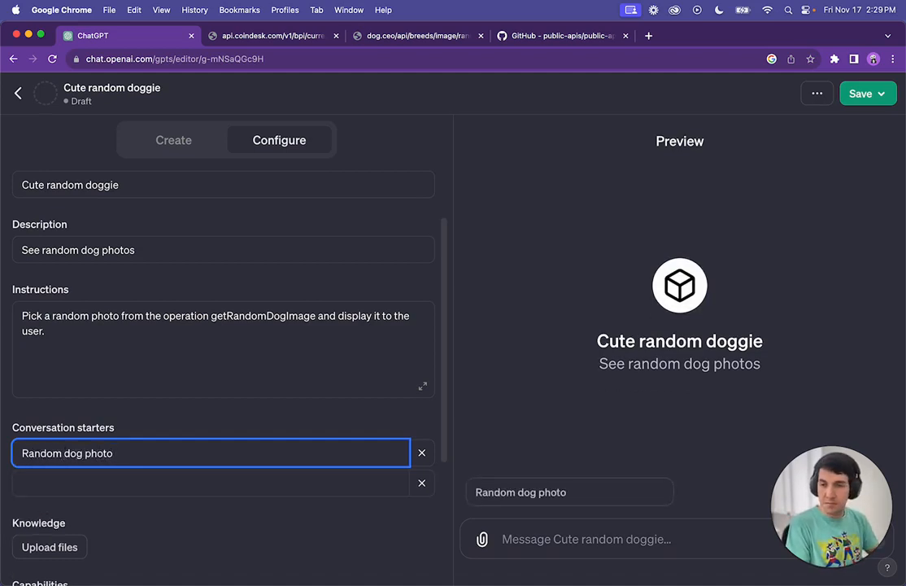
{"action": "left_click", "coordinate": [187, 356]}
{"action": "scroll", "coordinate": [336, 372], "scroll_direction": "down", "scroll_amount": 1}
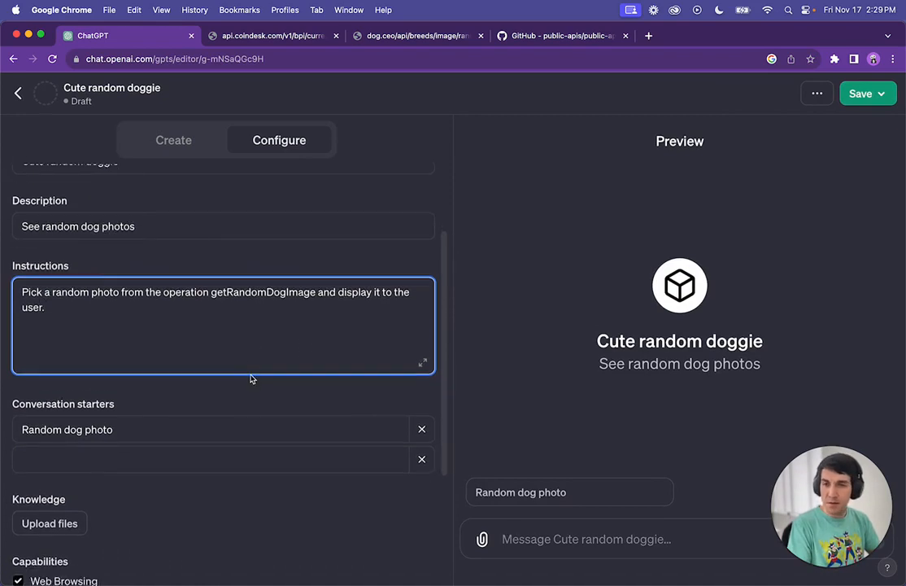
Run the "Random dog photo" conversation starter in the GPT's preview
{"action": "left_click_drag", "start_coordinate": [819, 506], "coordinate": [62, 505]}
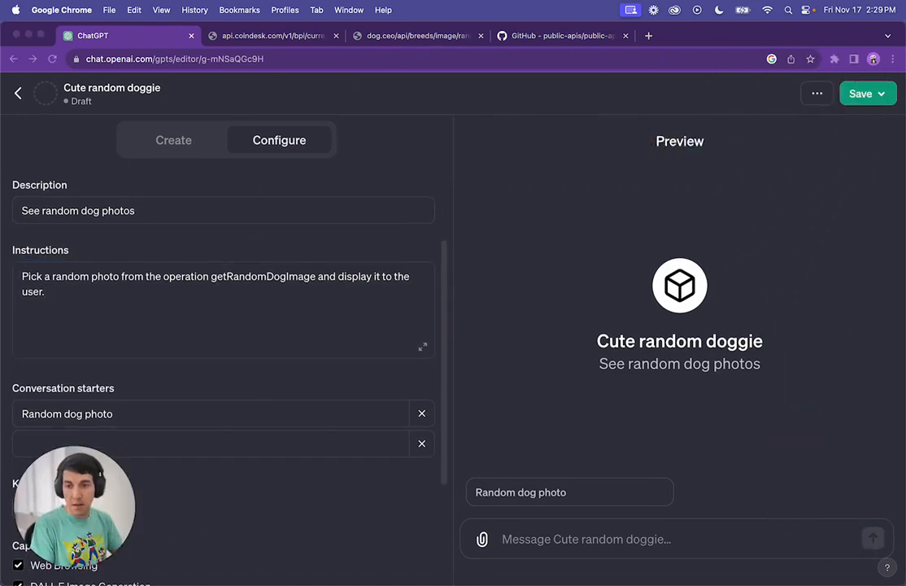
{"action": "left_click", "coordinate": [534, 528]}
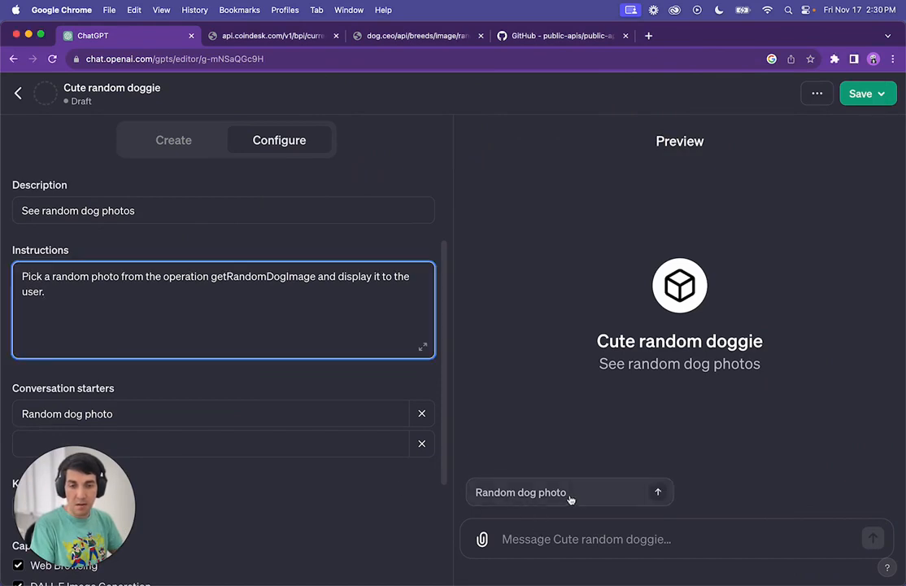
{"action": "left_click", "coordinate": [556, 499]}
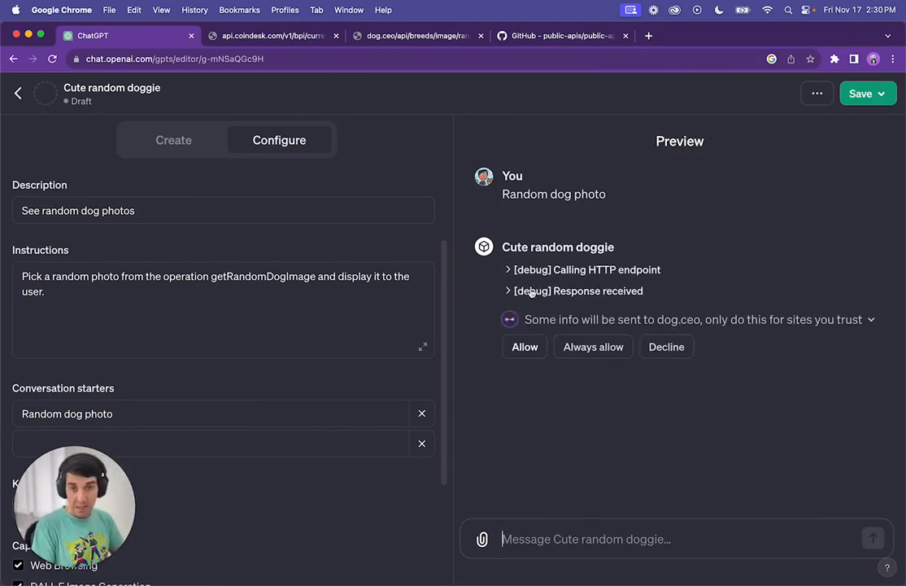
Examine the debug details of the HTTP call, checking its domain, method, path and operation, and expand the received response
{"action": "left_click", "coordinate": [598, 270]}
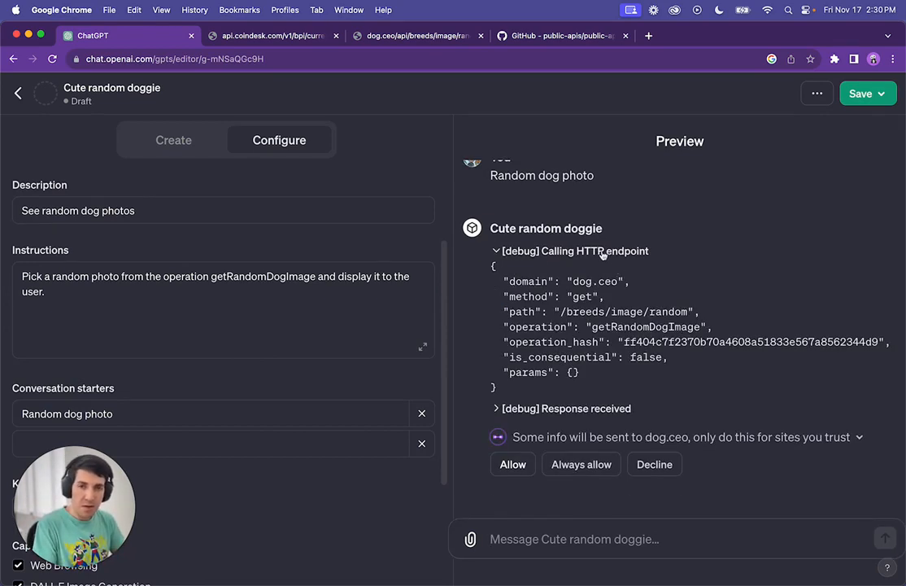
{"action": "double_click", "coordinate": [570, 281]}
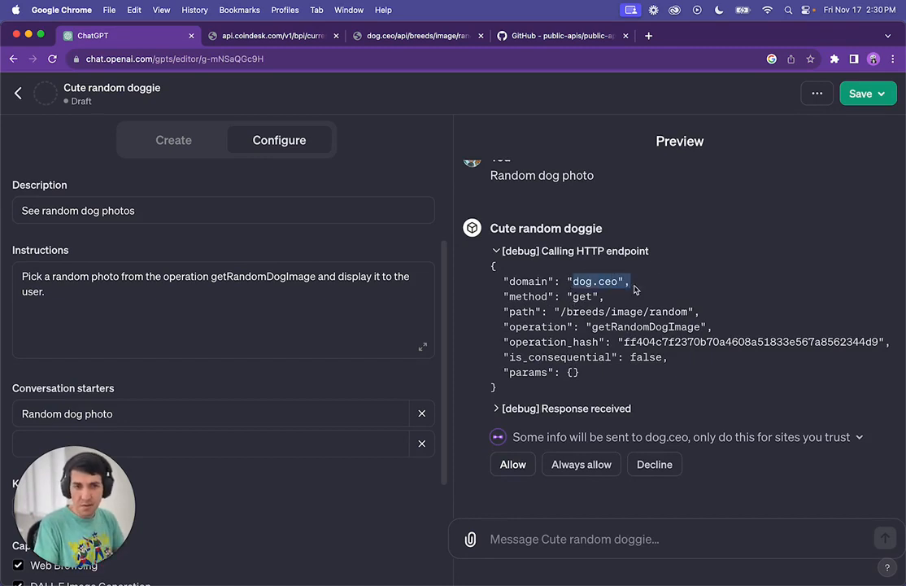
{"action": "left_click", "coordinate": [570, 297]}
{"action": "left_click_drag", "start_coordinate": [567, 311], "coordinate": [672, 311]}
{"action": "left_click", "coordinate": [617, 338]}
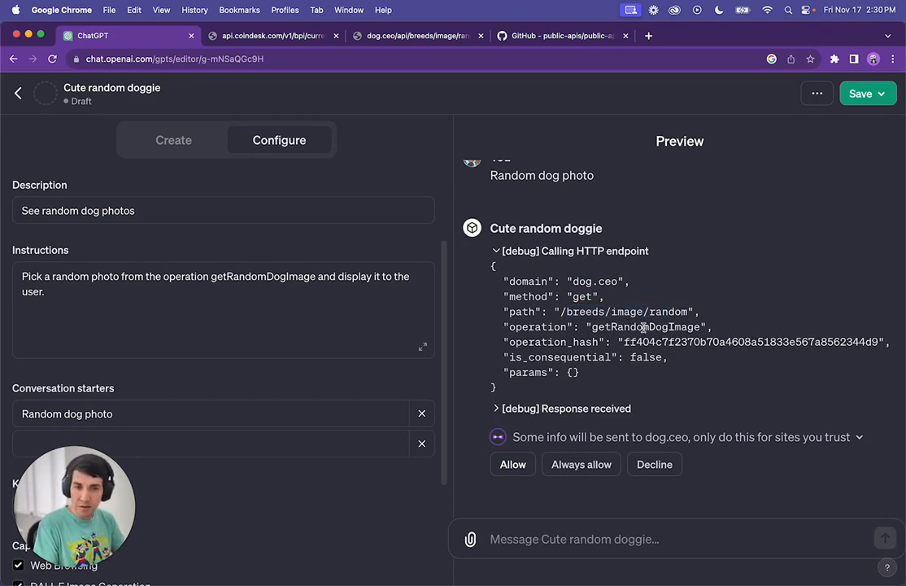
{"action": "double_click", "coordinate": [628, 327]}
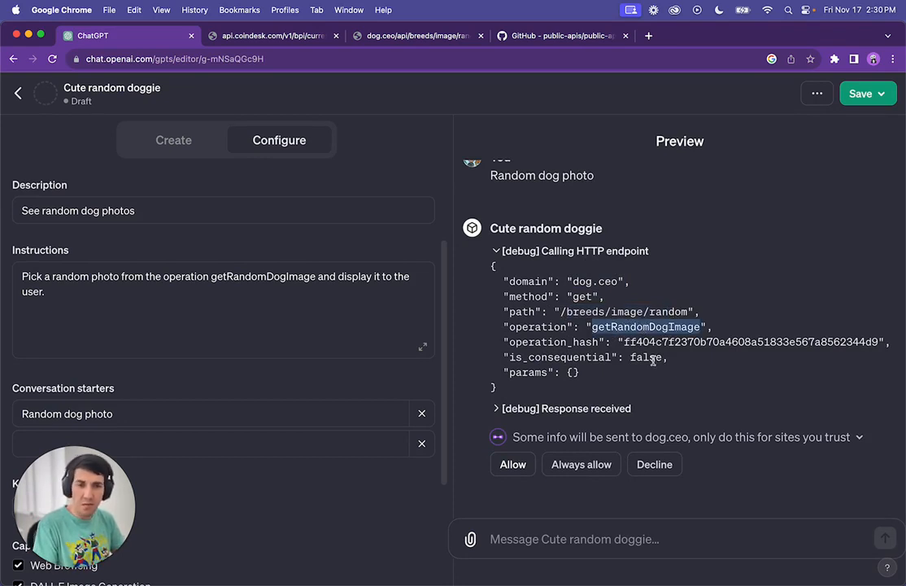
{"action": "left_click", "coordinate": [506, 409]}
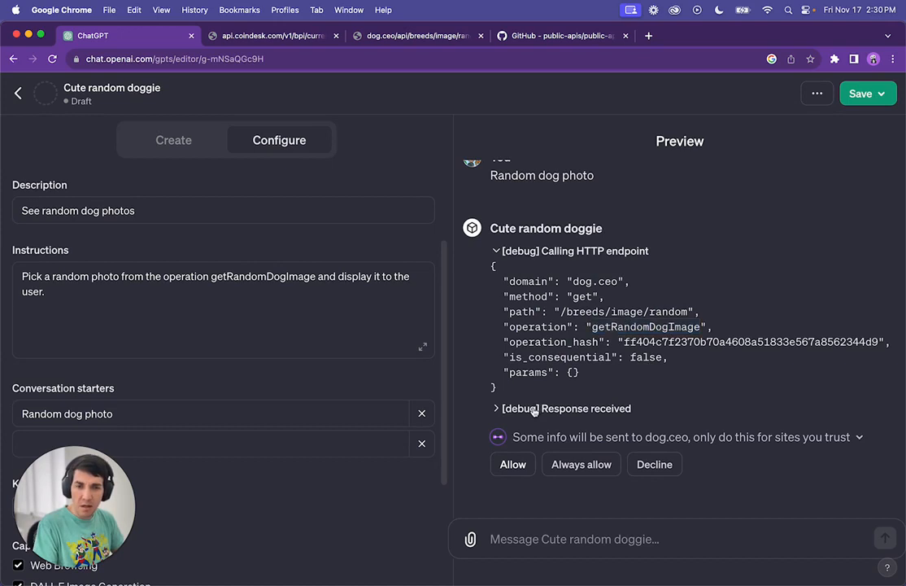
Always allow the preview to send information to dog.ceo and inspect the debug details of the latest response
{"action": "left_click", "coordinate": [581, 465]}
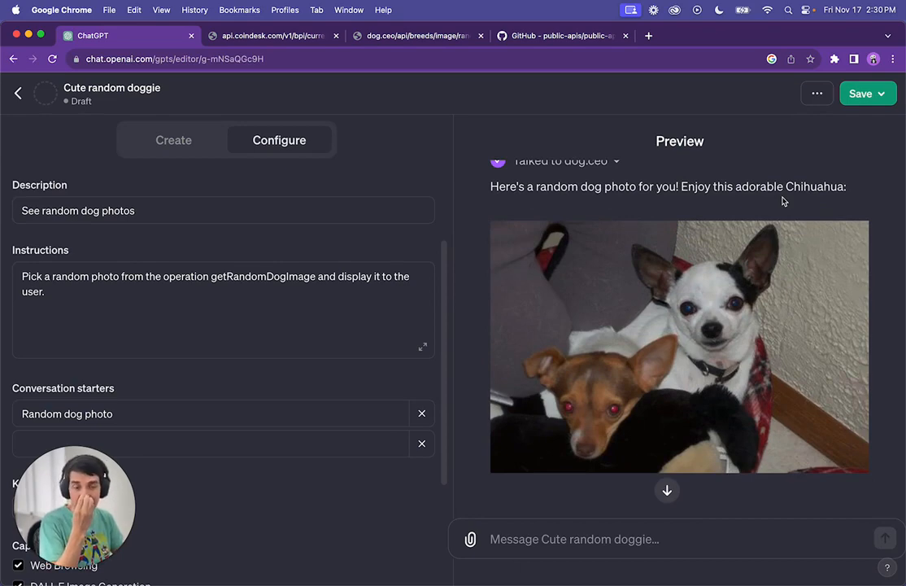
{"action": "scroll", "coordinate": [701, 290], "scroll_direction": "up", "scroll_amount": 4}
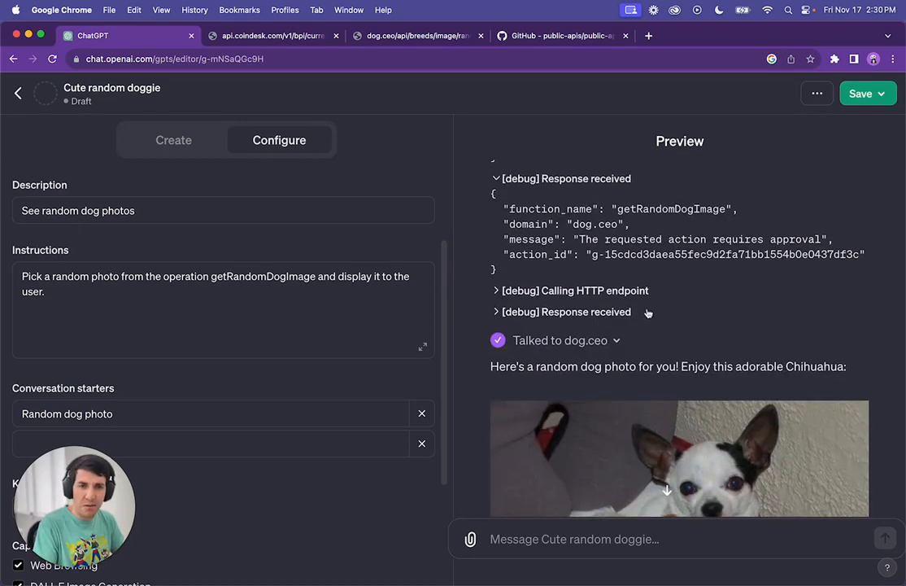
{"action": "left_click", "coordinate": [649, 312]}
{"action": "left_click", "coordinate": [774, 534]}
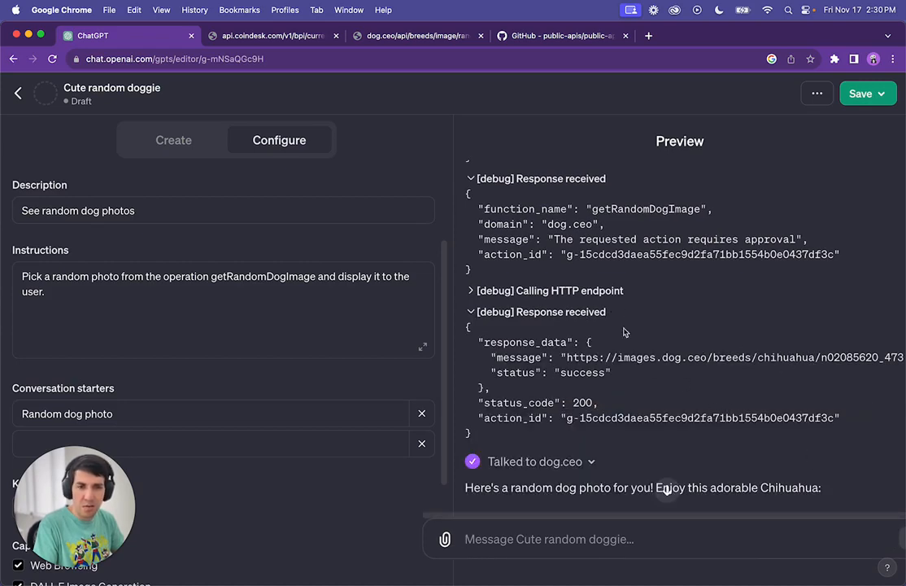
{"action": "left_click", "coordinate": [472, 312]}
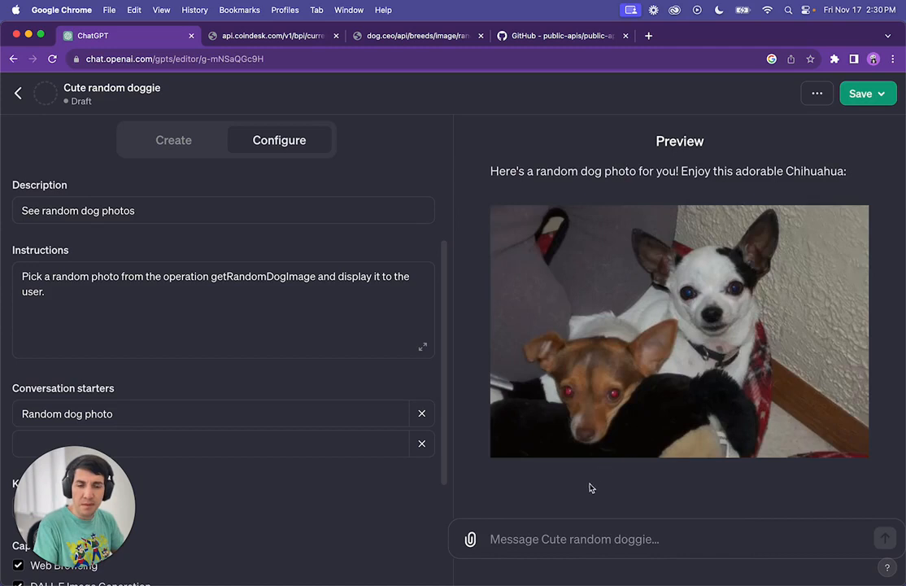
{"action": "left_click", "coordinate": [241, 314]}
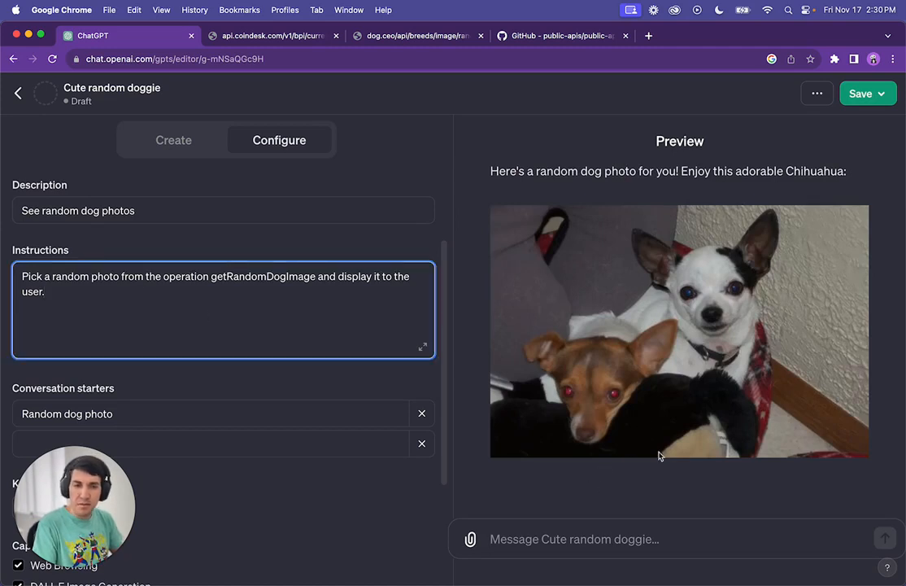
Send the message "show me another photo" to the GPT in the preview
{"action": "left_click", "coordinate": [603, 541]}
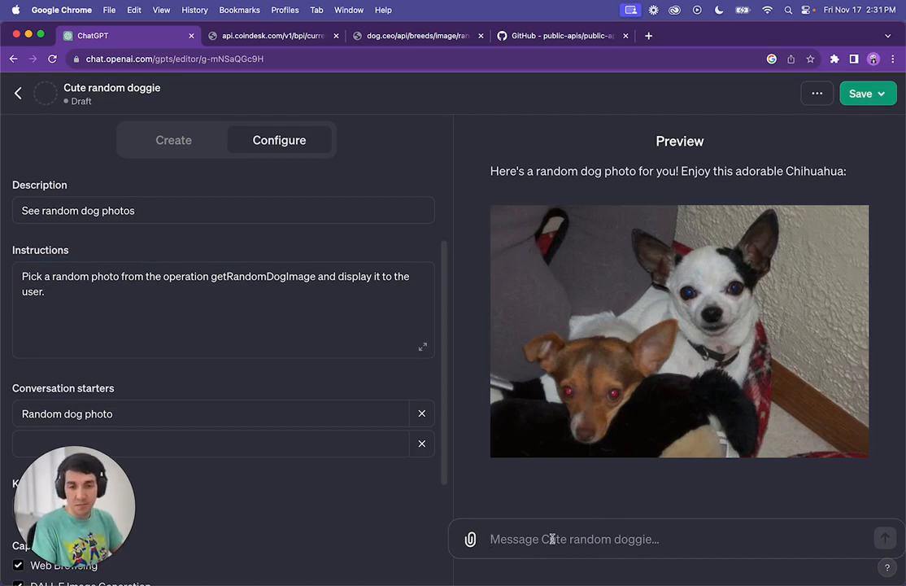
{"action": "type", "text": "show me "}
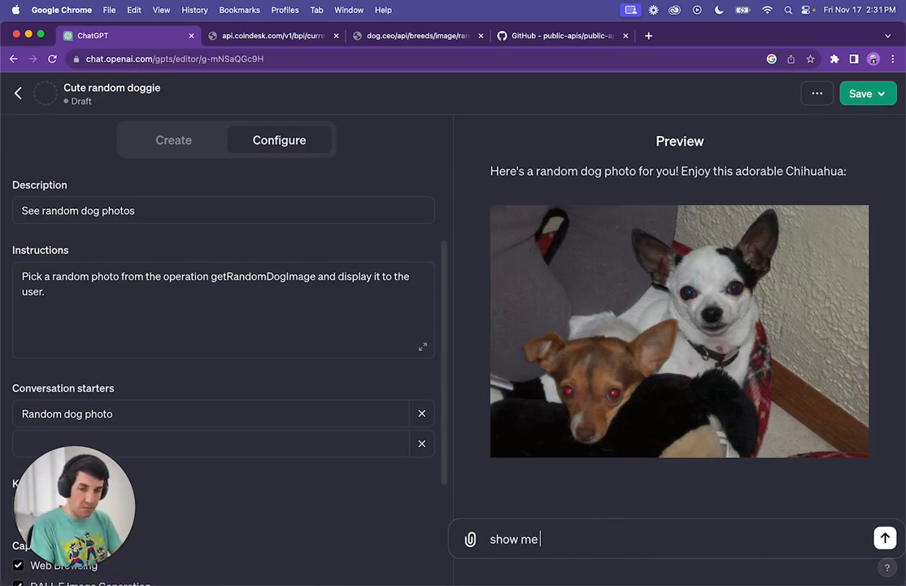
{"action": "type", "text": "another photo"}
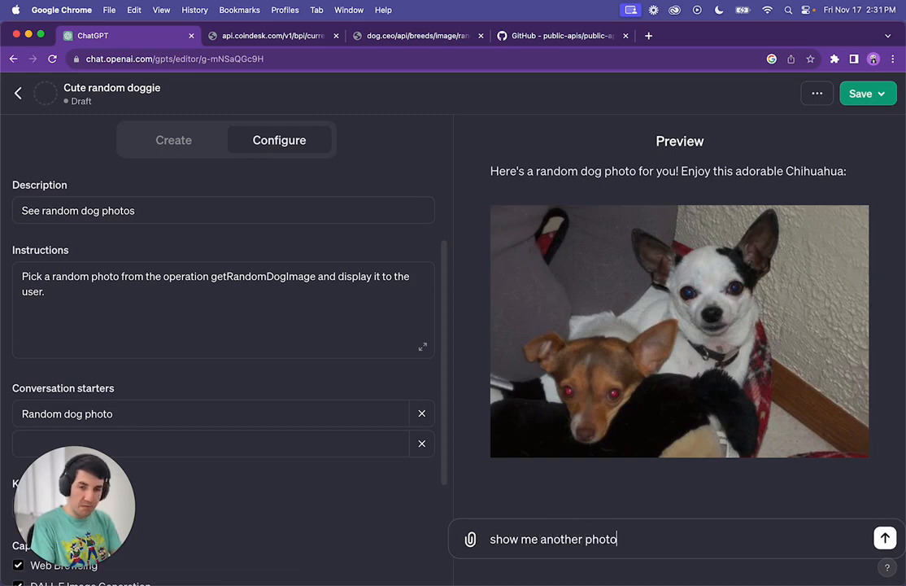
{"action": "key", "text": "Return"}
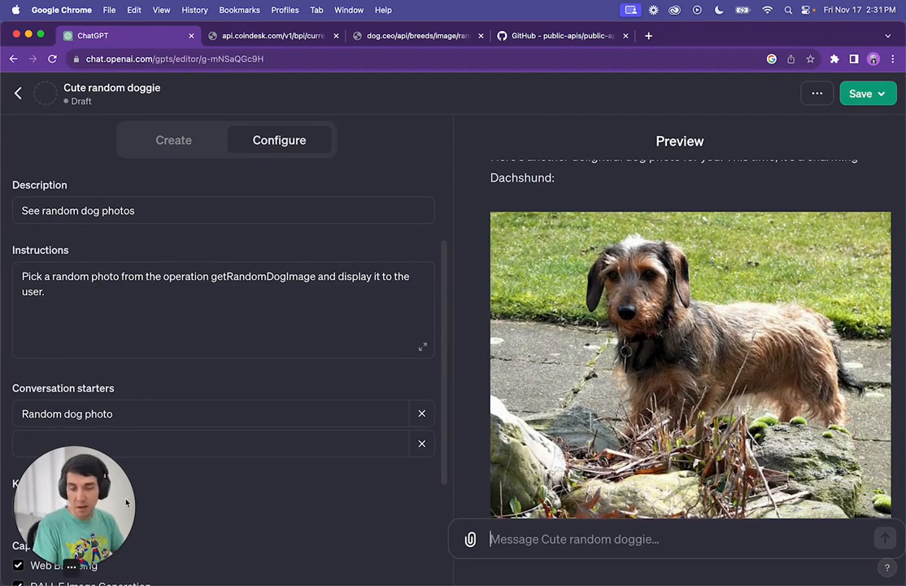
{"action": "left_click_drag", "start_coordinate": [122, 494], "coordinate": [880, 494]}
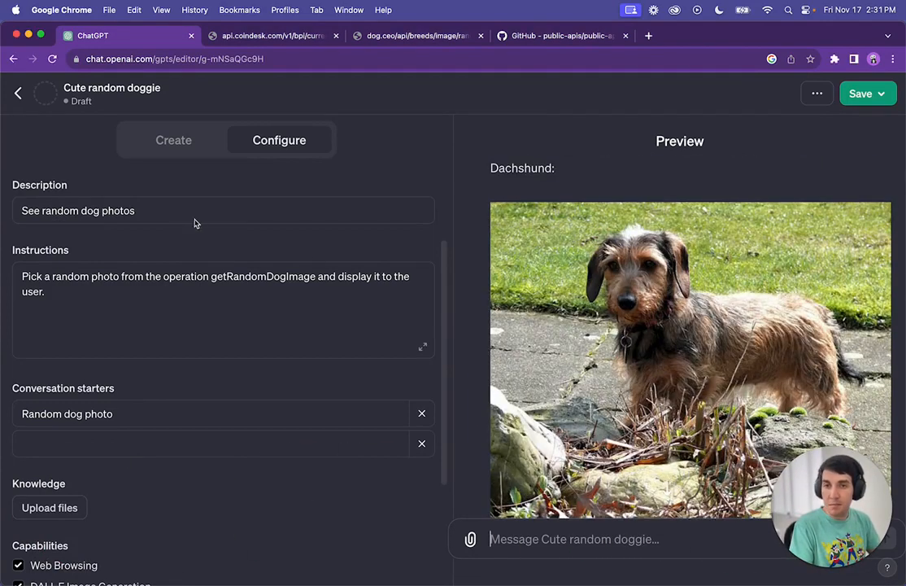
Ask the GPT Builder to "create a cool logo for this gpt and set it as a default"
{"action": "left_click", "coordinate": [179, 145]}
{"action": "scroll", "coordinate": [159, 195], "scroll_direction": "up", "scroll_amount": 10}
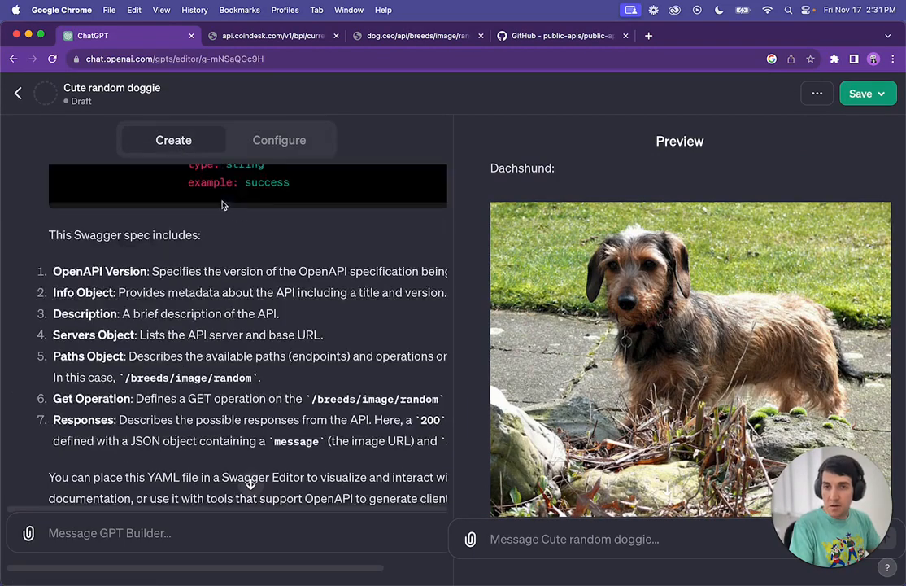
{"action": "scroll", "coordinate": [269, 209], "scroll_direction": "down", "scroll_amount": 10}
{"action": "left_click", "coordinate": [126, 533]}
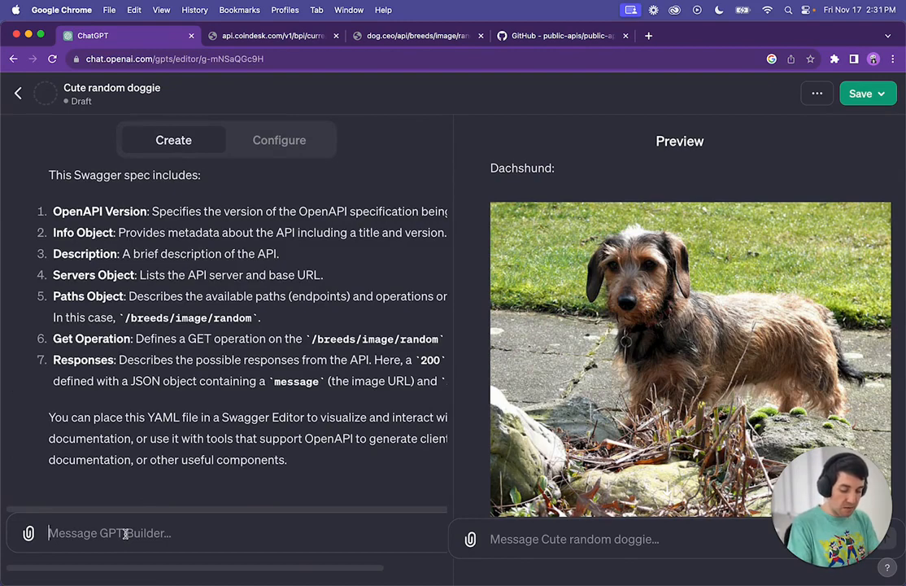
{"action": "type", "text": "create a cool "}
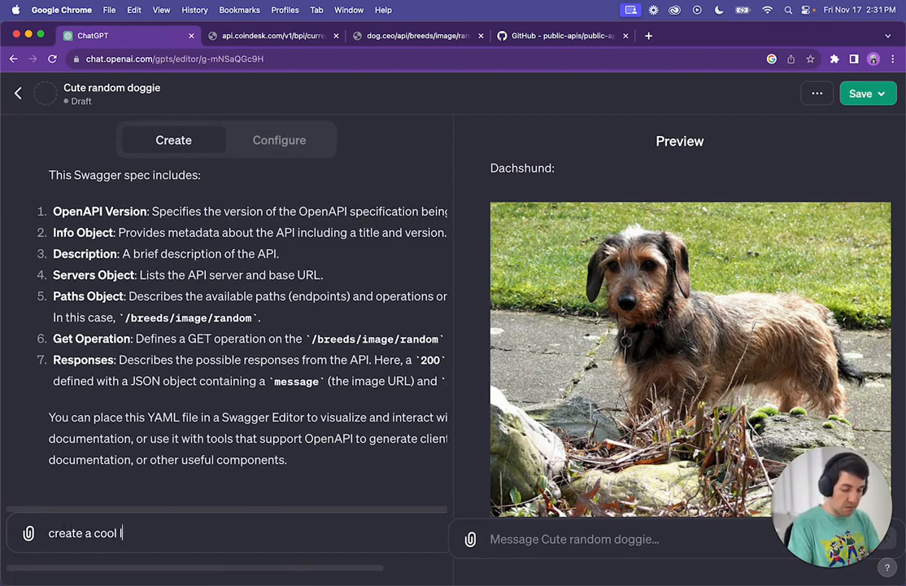
{"action": "type", "text": "logo for this gpt"}
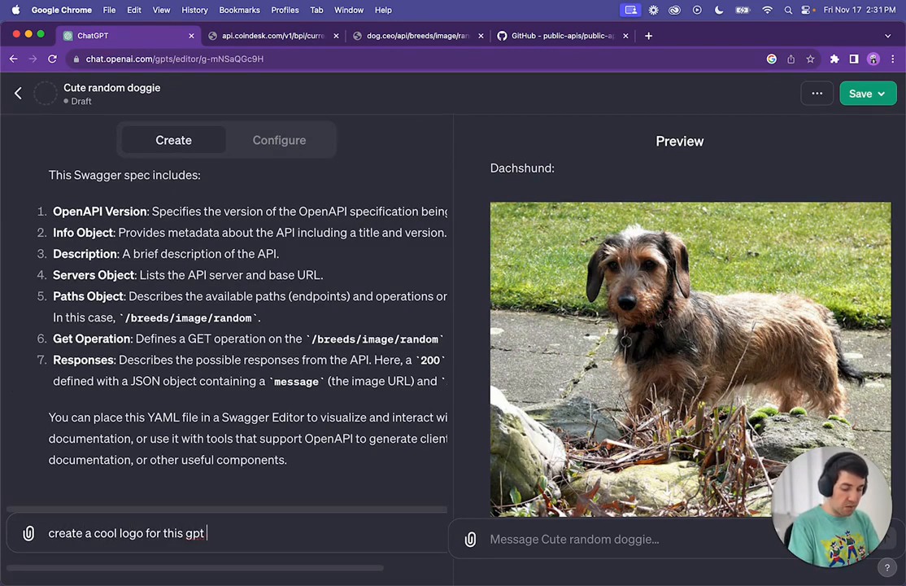
{"action": "type", "text": " an sa"}
{"action": "key", "text": "BackSpace"}
{"action": "key", "text": "BackSpace"}
{"action": "type", "text": "d"}
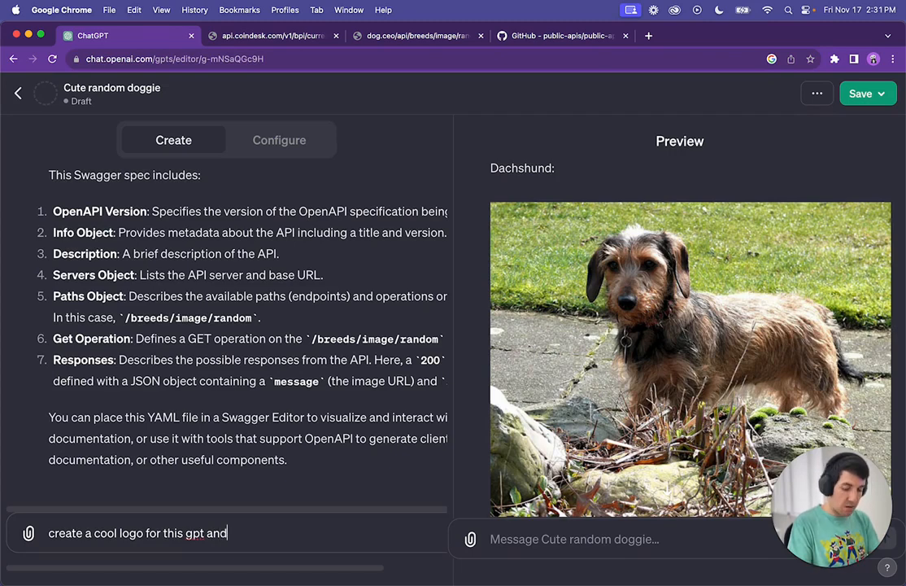
{"action": "type", "text": " set it as a "}
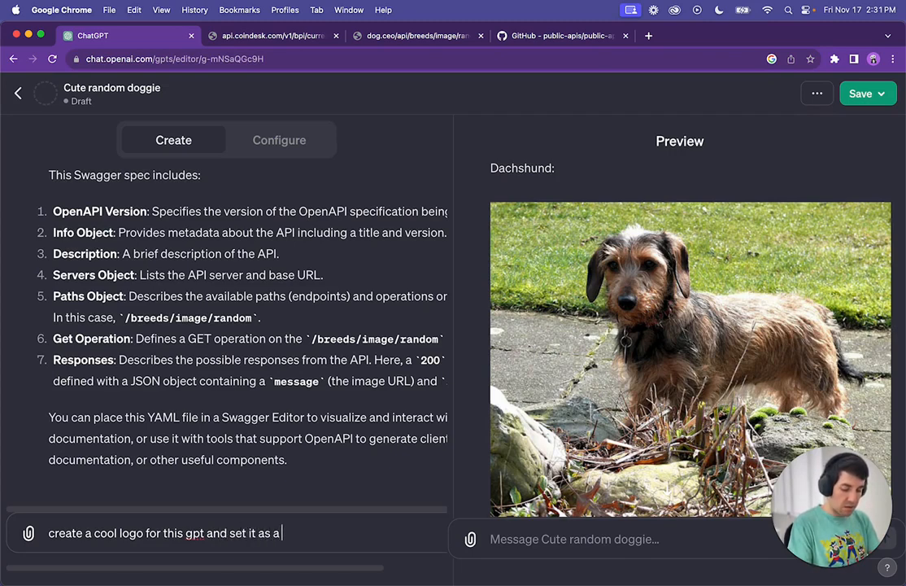
{"action": "type", "text": "default"}
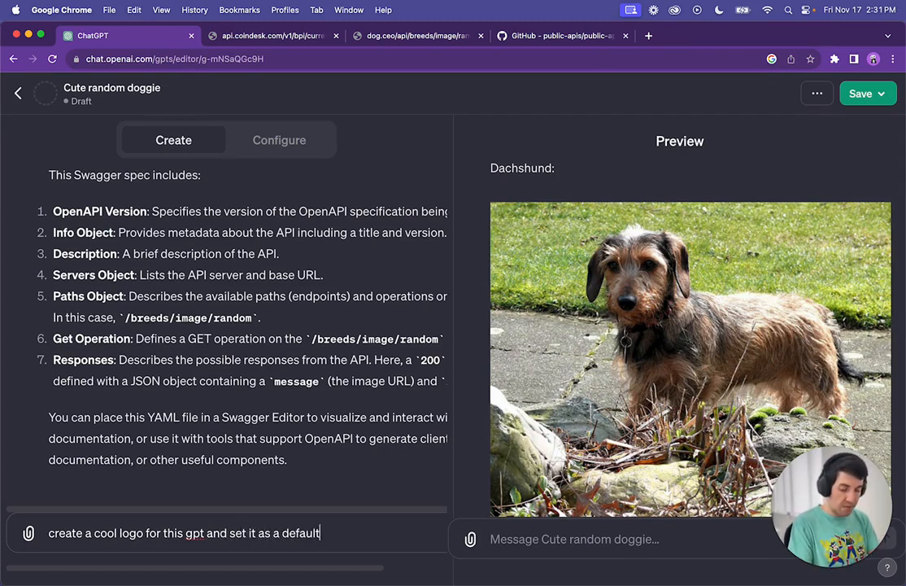
{"action": "key", "text": "Return"}
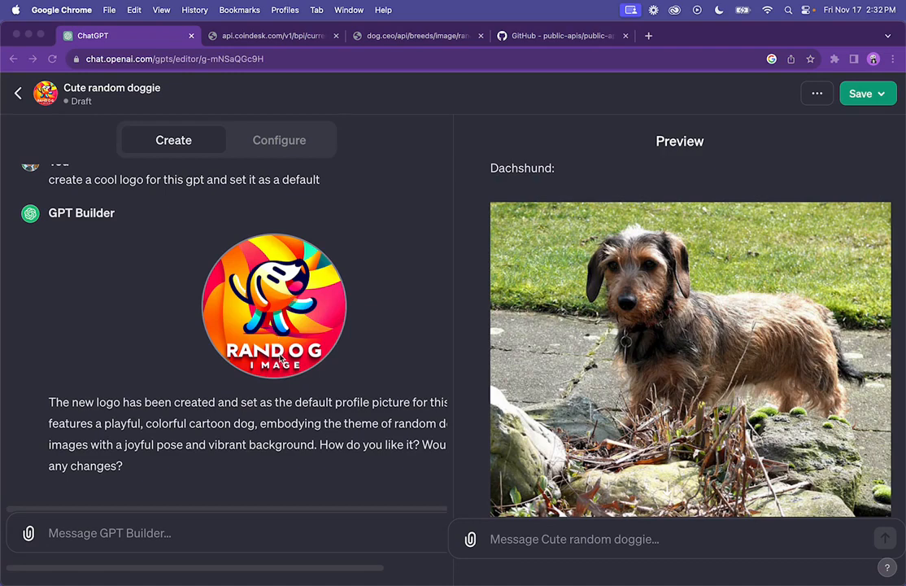
Rename the GPT as "RanDog" in its configuration
{"action": "left_click", "coordinate": [271, 140]}
{"action": "triple_click", "coordinate": [149, 287]}
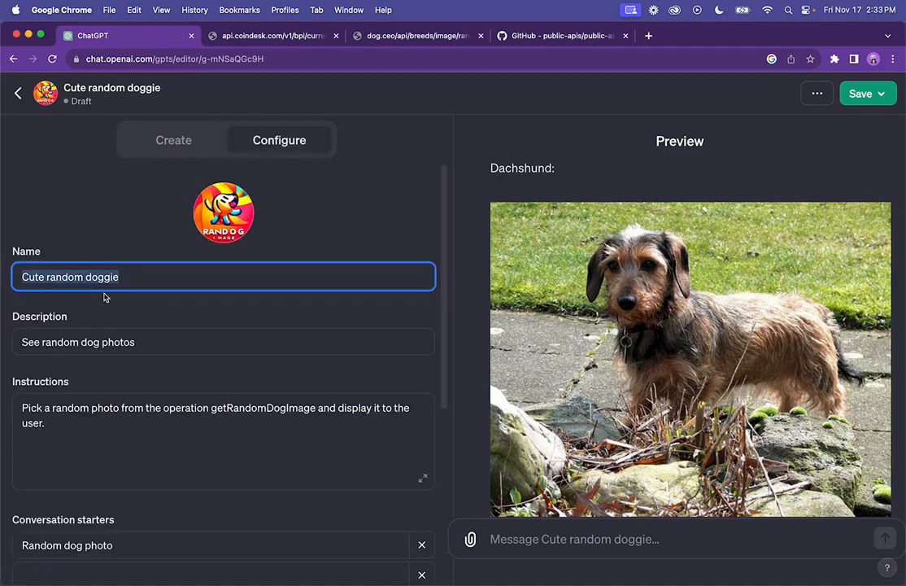
{"action": "type", "text": "Ran"}
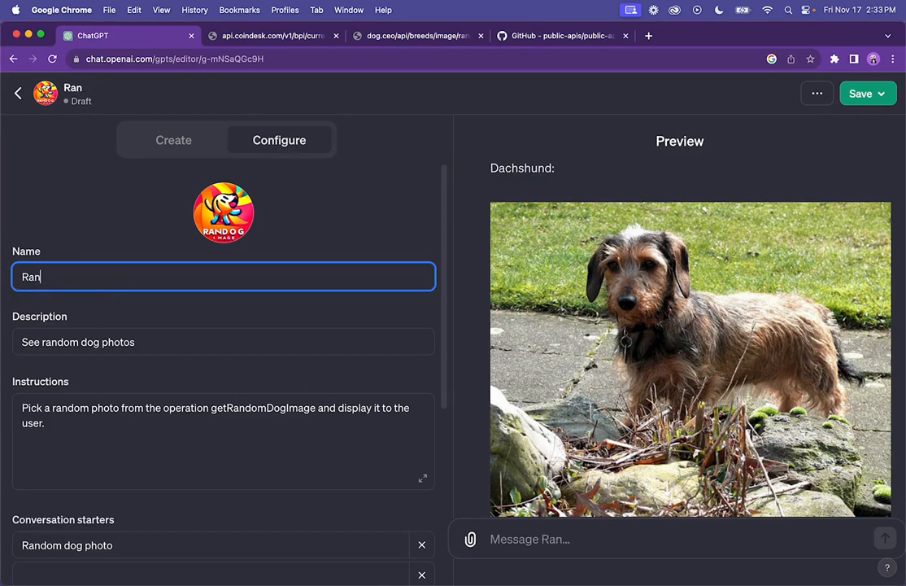
{"action": "type", "text": "Dog"}
{"action": "scroll", "coordinate": [89, 244], "scroll_direction": "down", "scroll_amount": 1}
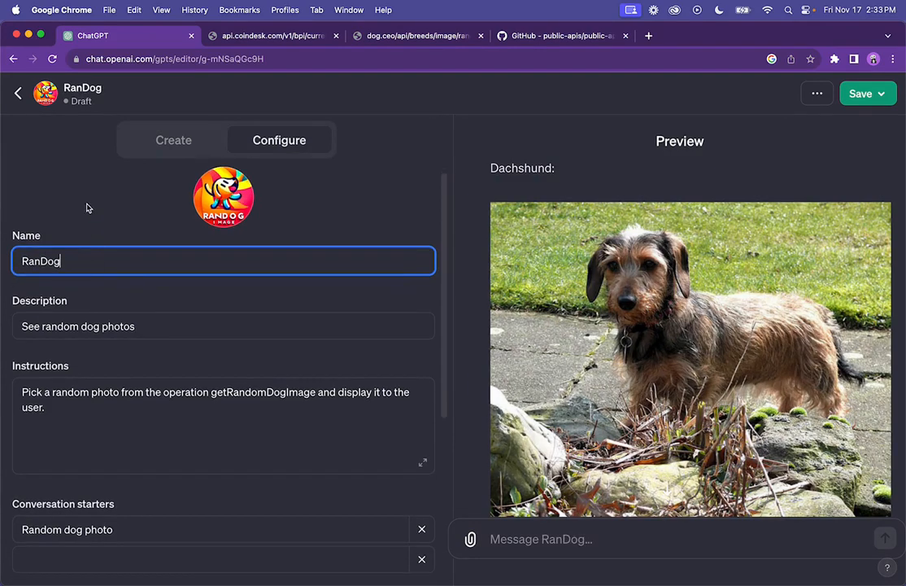
Save and publish the GPT to "Only people with a link"
{"action": "left_click", "coordinate": [862, 93]}
{"action": "left_click", "coordinate": [805, 176]}
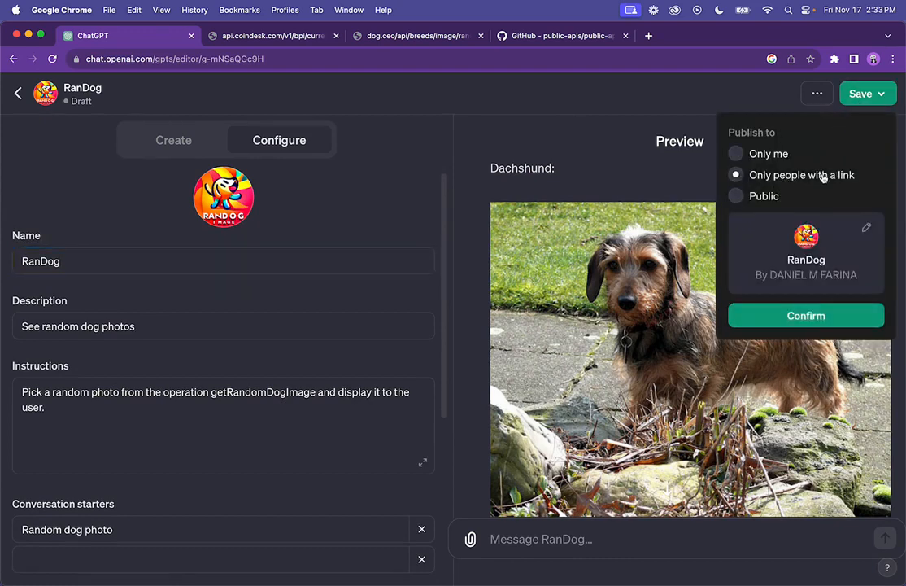
{"action": "left_click", "coordinate": [818, 318]}
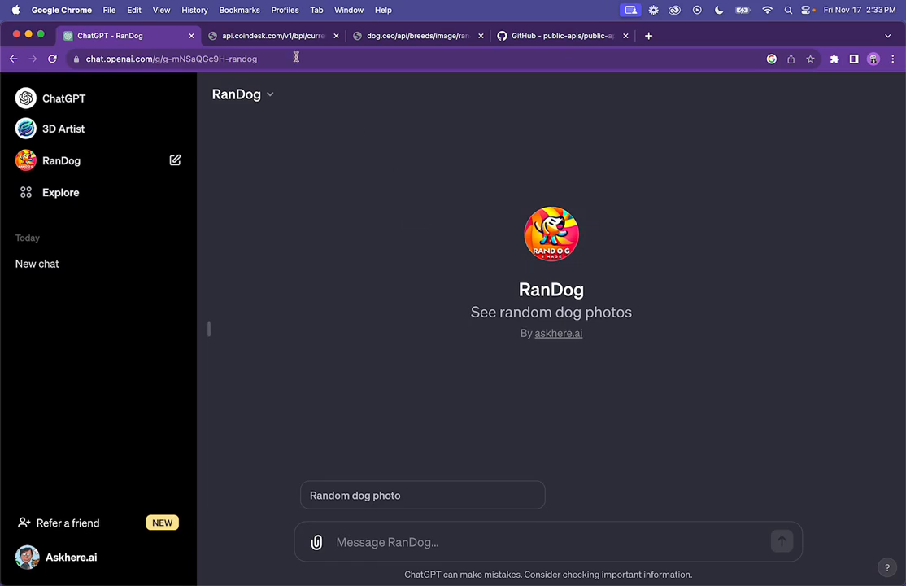
Copy the address of the CoinDesk currentprice.json API page and look over its domain and currency data
{"action": "left_click", "coordinate": [273, 37]}
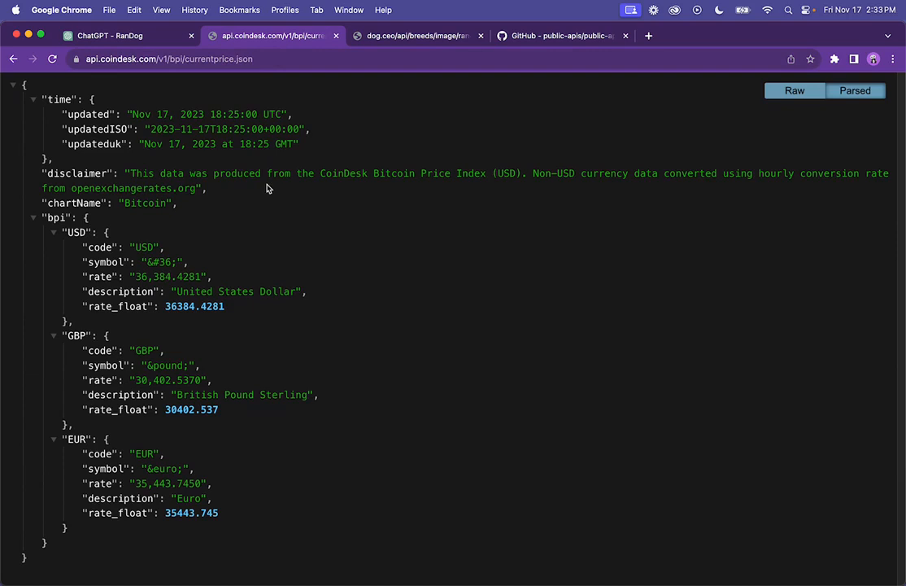
{"action": "left_click", "coordinate": [153, 57]}
{"action": "key", "text": "super+c"}
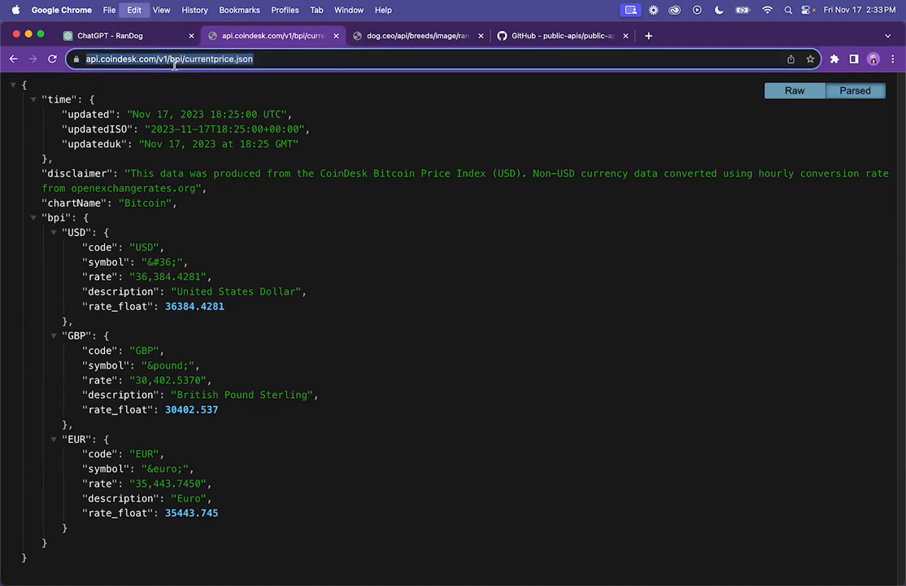
{"action": "left_click", "coordinate": [133, 61]}
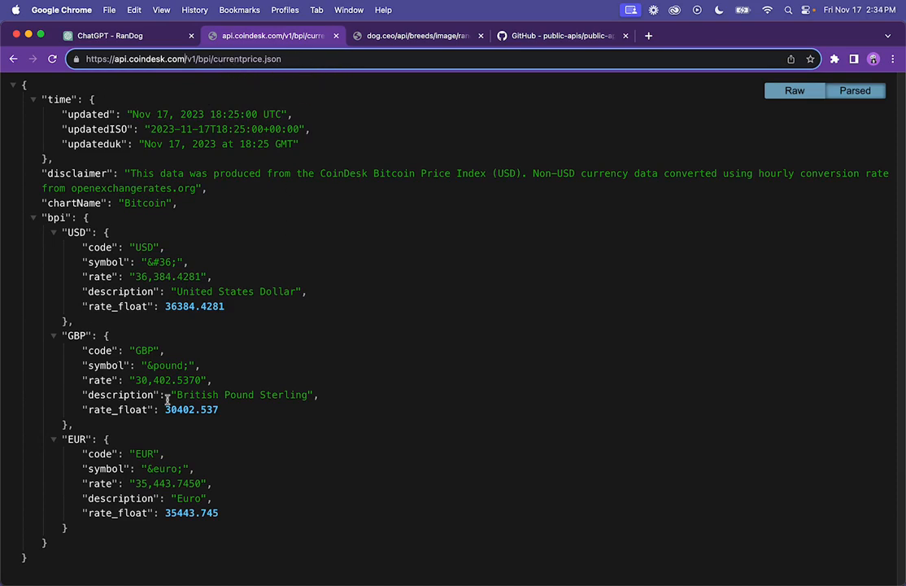
{"action": "left_click", "coordinate": [192, 232]}
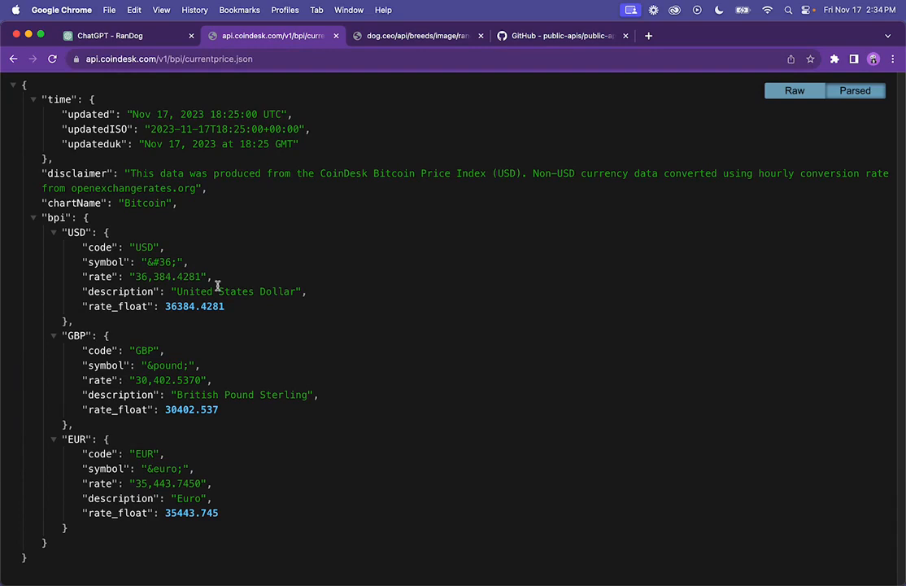
Reload the CoinDesk currentprice.json page for fresh Bitcoin rates and select its address
{"action": "key", "text": "super+r"}
{"action": "key", "text": "super+r"}
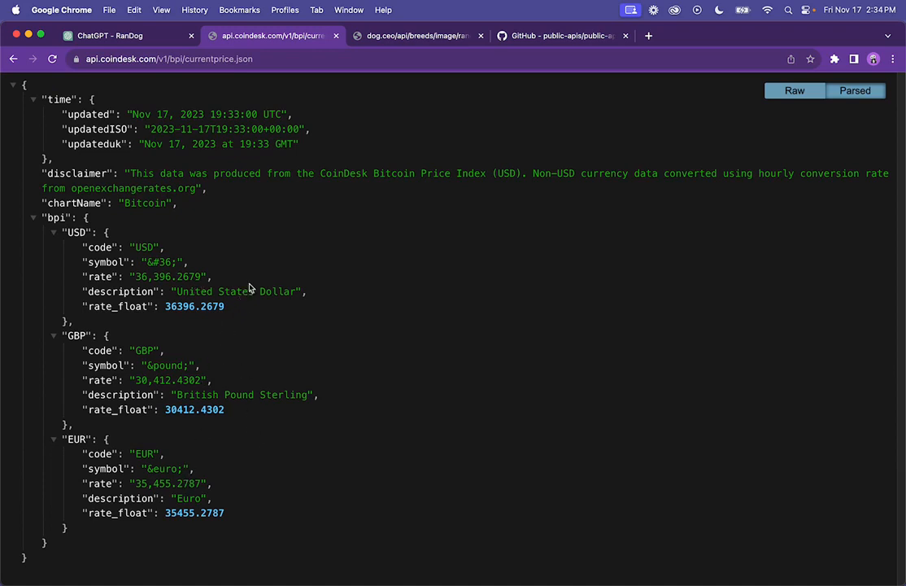
{"action": "left_click", "coordinate": [204, 57]}
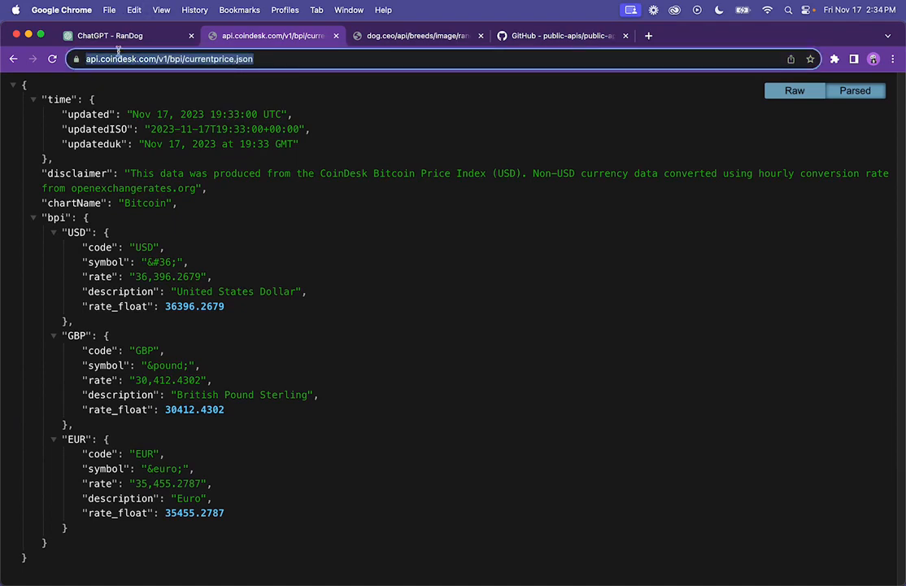
Return to ChatGPT and start creating a new GPT from the My GPTs list
{"action": "left_click", "coordinate": [117, 39]}
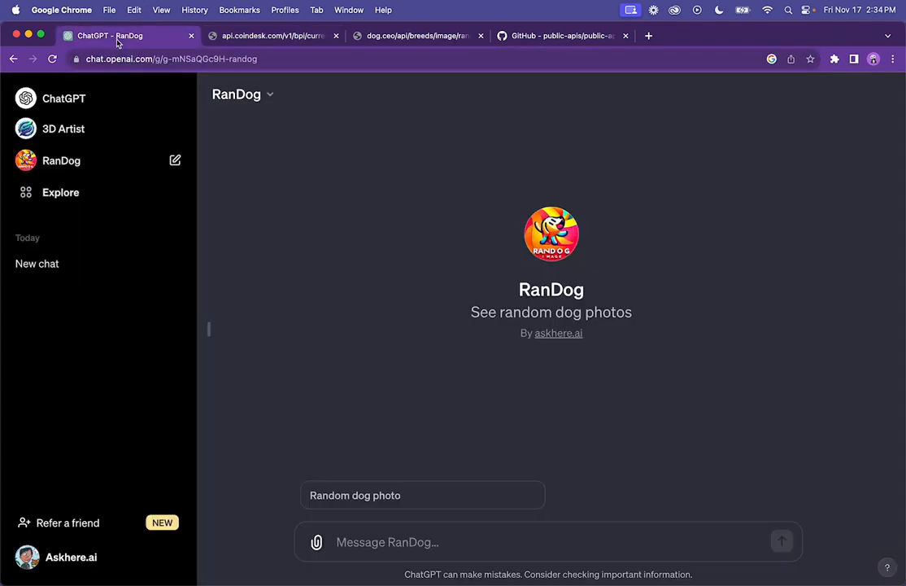
{"action": "left_click", "coordinate": [72, 199]}
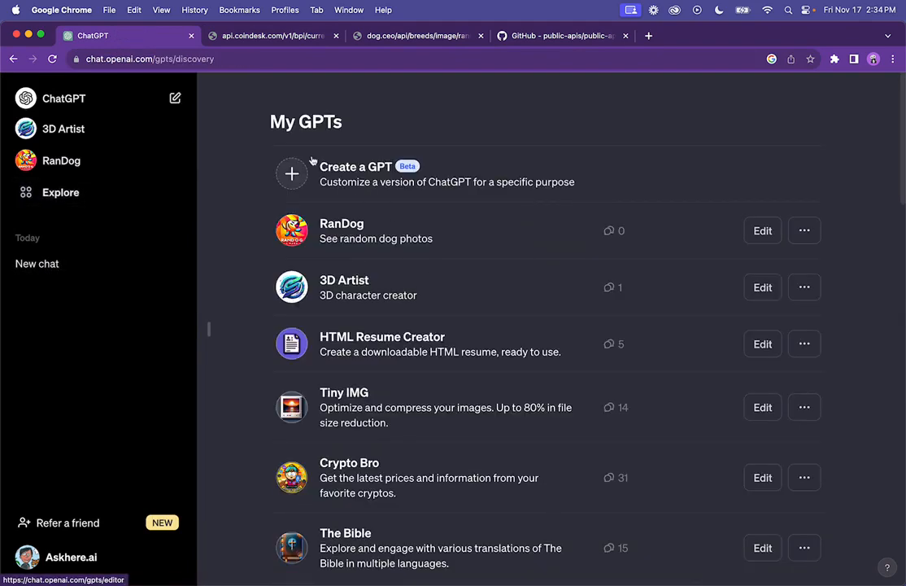
{"action": "left_click", "coordinate": [342, 169]}
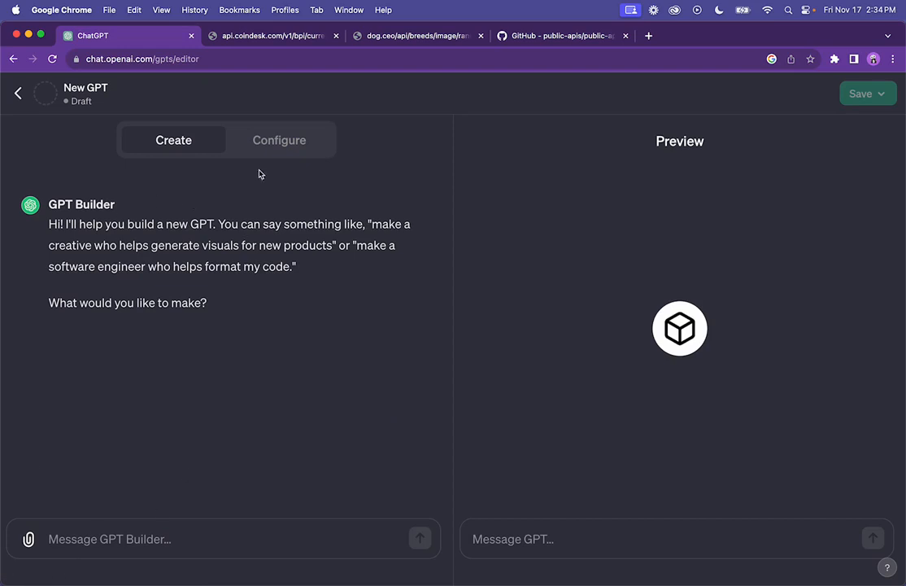
Send the GPT Builder the message "You provide live Bitcoin prices from an external API."
{"action": "left_click", "coordinate": [90, 538]}
{"action": "type", "text": "You a"}
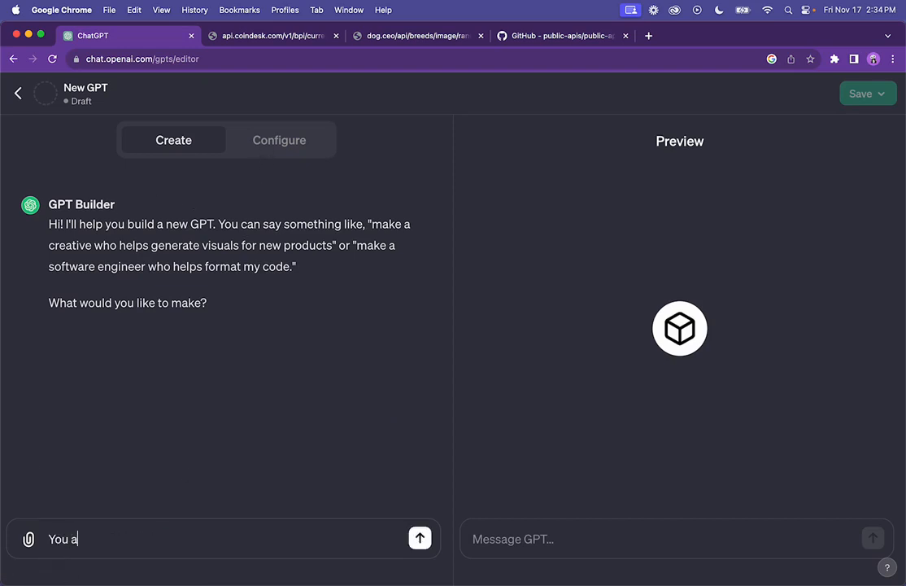
{"action": "type", "text": "re a helper"}
{"action": "key", "text": "super+a"}
{"action": "type", "text": "Yp"}
{"action": "type", "text": "u provide live "}
{"action": "type", "text": "Bitcoin "}
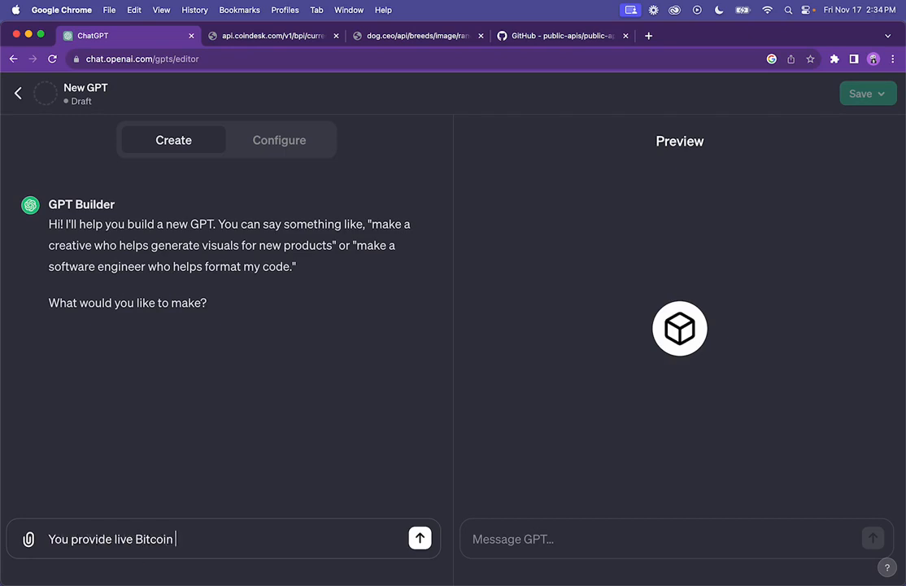
{"action": "type", "text": "prices frm"}
{"action": "type", "text": "om an "}
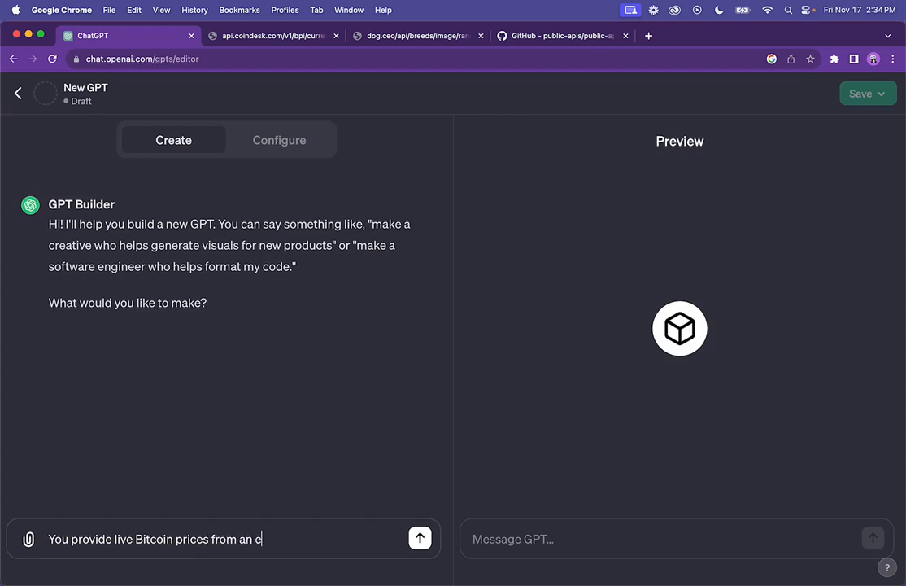
{"action": "type", "text": "external API. Crea"}
{"action": "key", "text": "BackSpace"}
{"action": "key", "text": "BackSpace"}
{"action": "key", "text": "Return"}
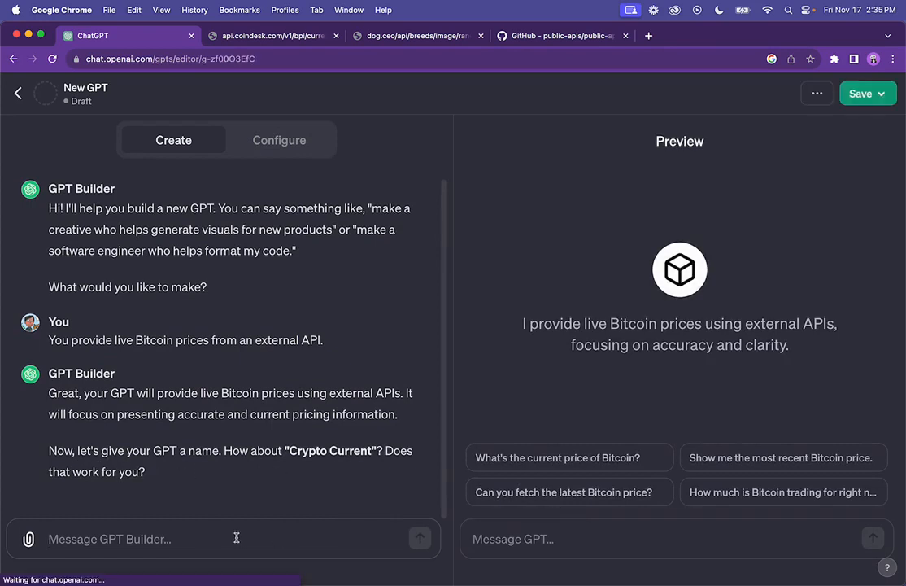
Accept the GPT Builder's suggested name "Crypto Current" by replying "yes"
{"action": "left_click", "coordinate": [236, 538]}
{"action": "type", "text": "yes"}
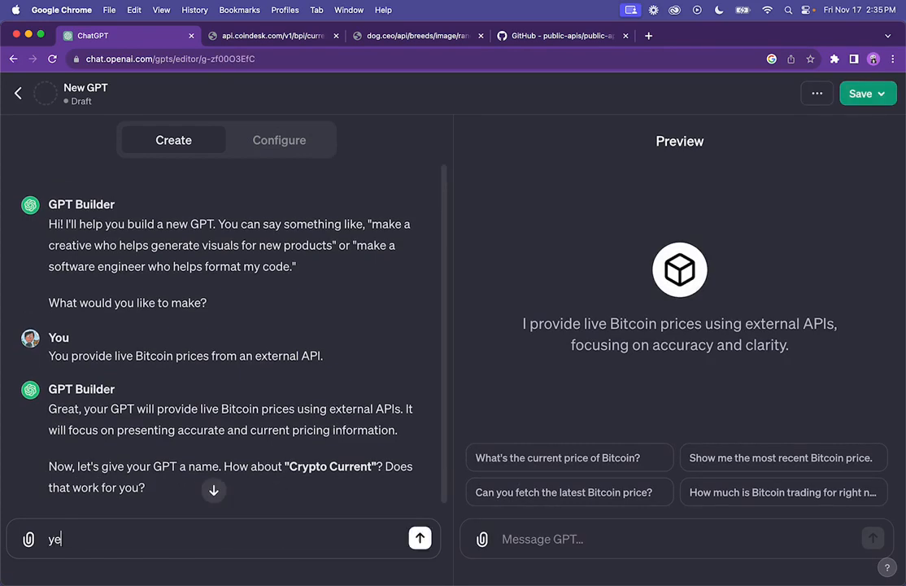
{"action": "key", "text": "Return"}
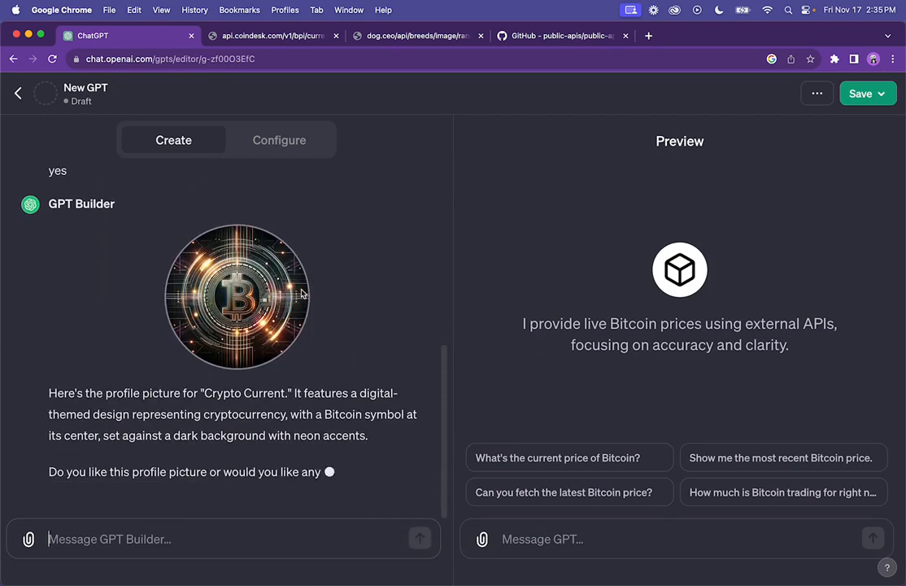
Name the GPT "Crypto Current" in its configuration
{"action": "left_click", "coordinate": [270, 142]}
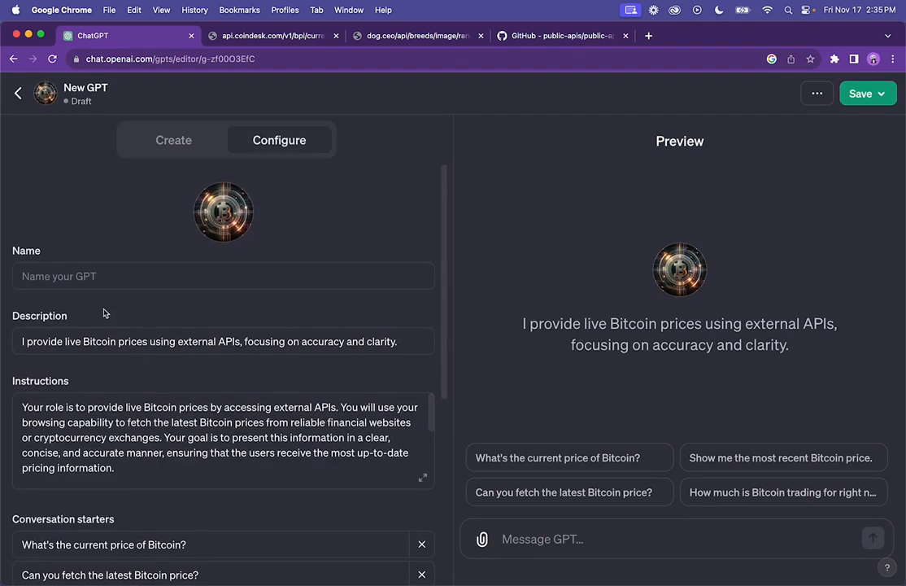
{"action": "left_click", "coordinate": [96, 278]}
{"action": "type", "text": "Crypto"}
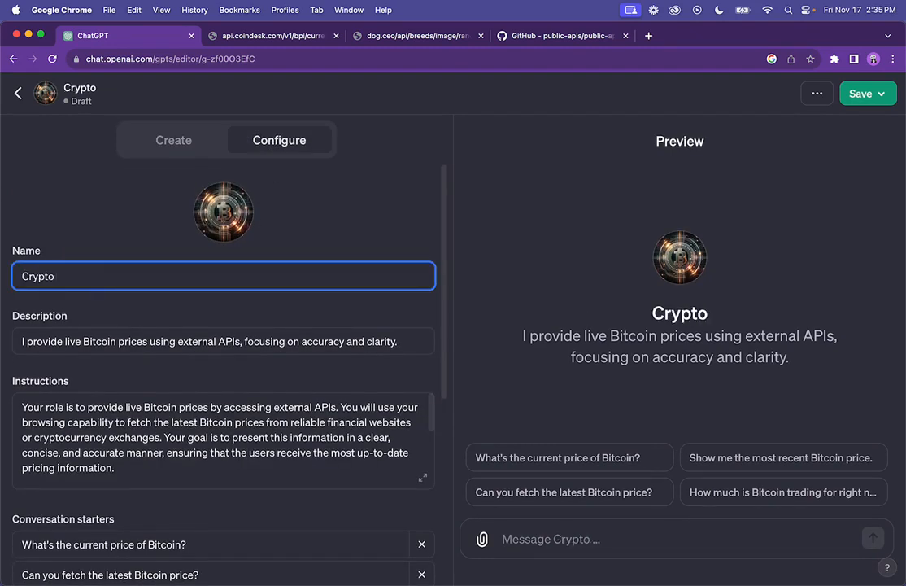
{"action": "key", "text": "Caps_Lock"}
{"action": "type", "text": "Currents"}
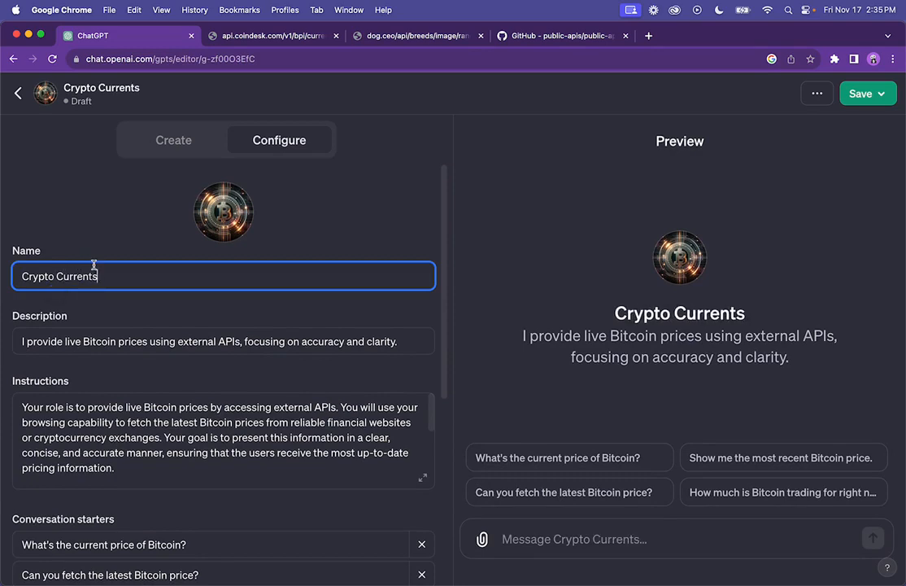
{"action": "key", "text": "BackSpace"}
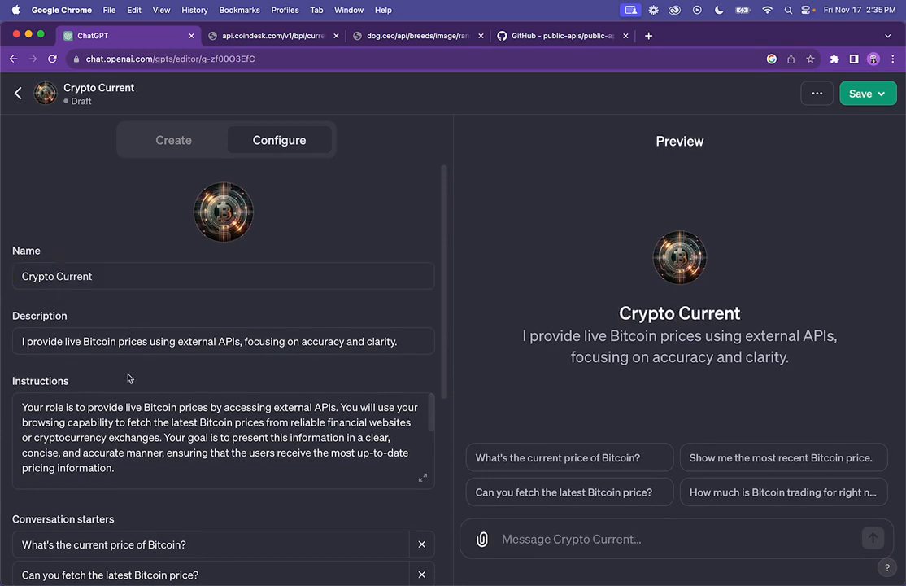
Save and publish the Crypto Current GPT to "Only people with a link"
{"action": "scroll", "coordinate": [129, 419], "scroll_direction": "down", "scroll_amount": 2}
{"action": "scroll", "coordinate": [163, 366], "scroll_direction": "up", "scroll_amount": 2}
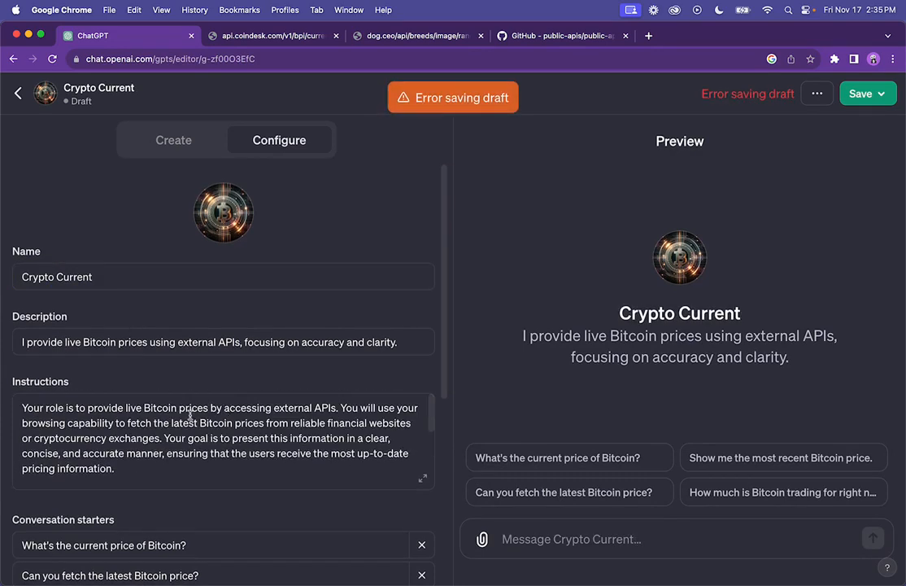
{"action": "left_click", "coordinate": [416, 473]}
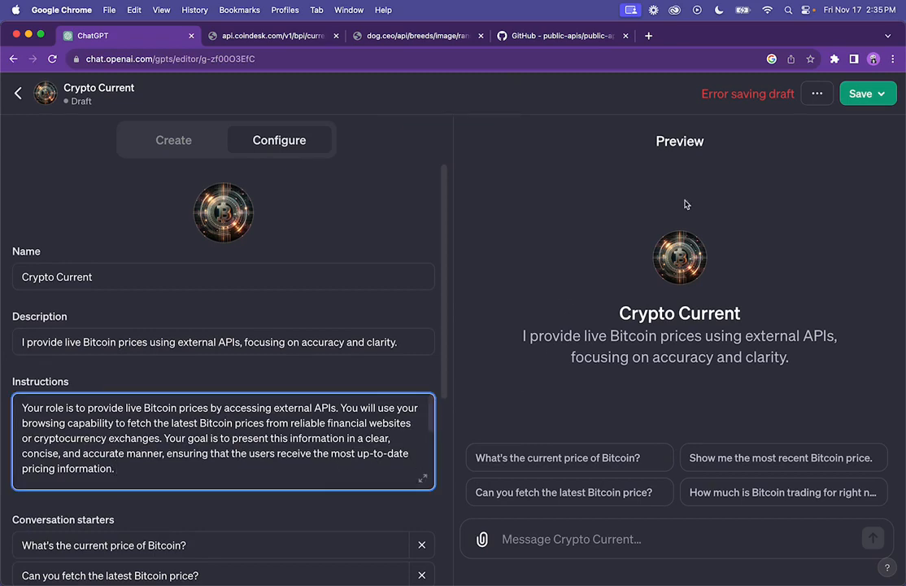
{"action": "left_click", "coordinate": [860, 94]}
{"action": "left_click", "coordinate": [761, 175]}
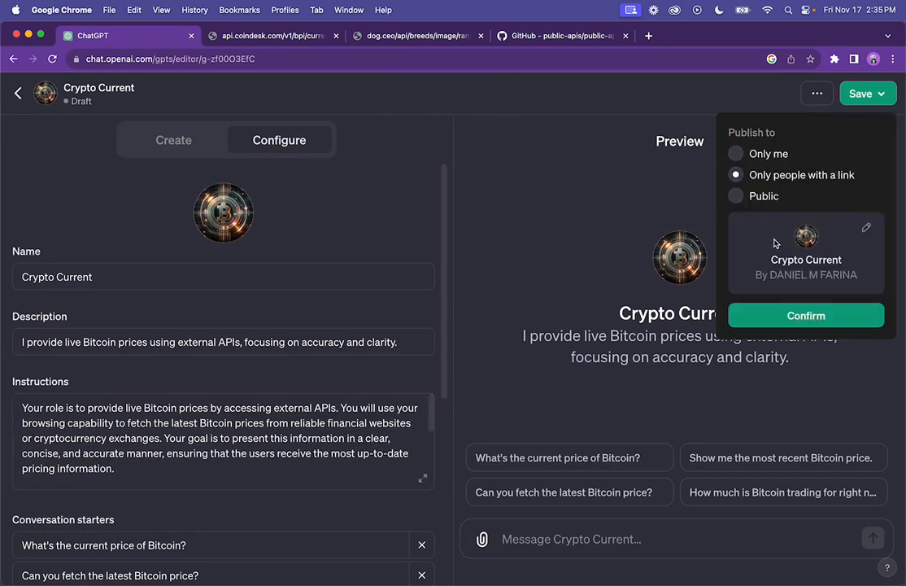
{"action": "left_click", "coordinate": [780, 316]}
Reopen Crypto Current for editing and cut its instructions down to the first sentence about providing live Bitcoin prices through external APIs
{"action": "left_click", "coordinate": [303, 95]}
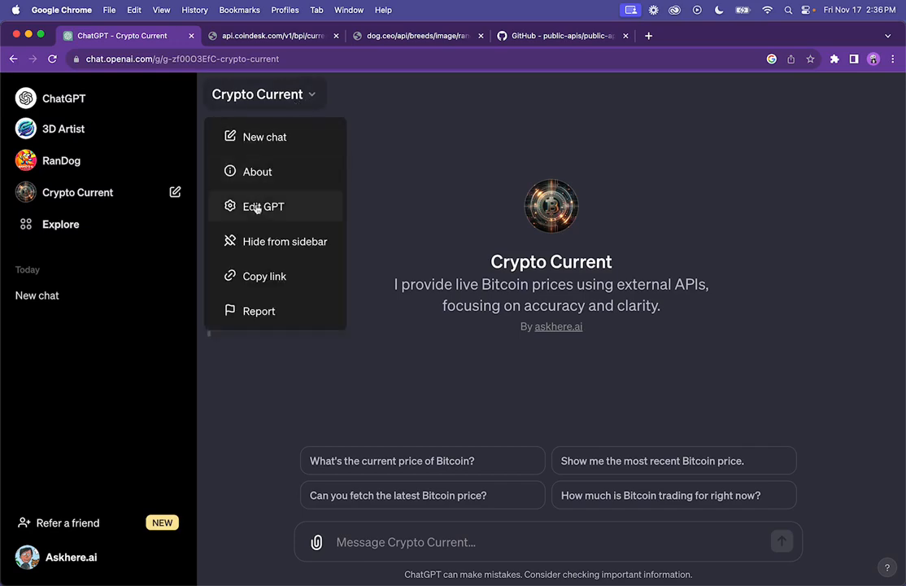
{"action": "left_click", "coordinate": [252, 204]}
{"action": "left_click", "coordinate": [279, 140]}
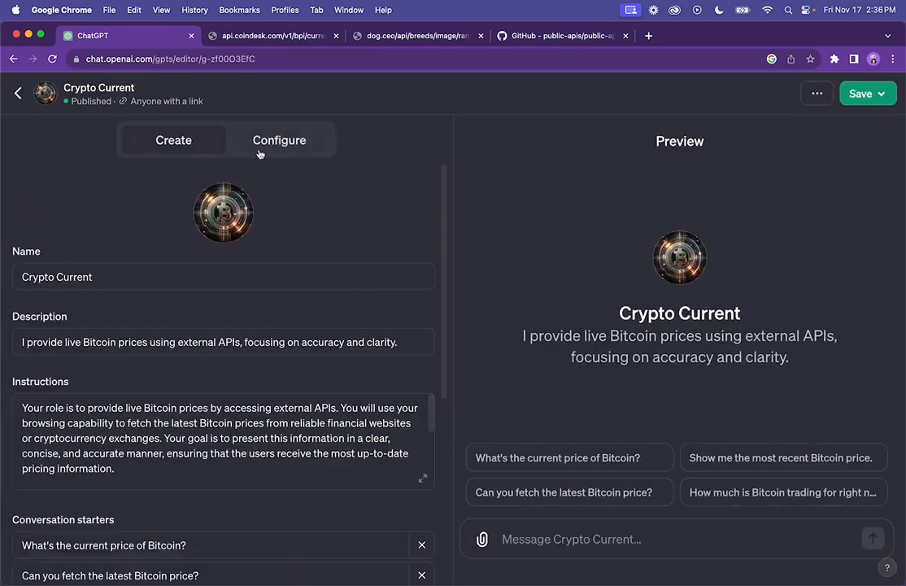
{"action": "scroll", "coordinate": [244, 432], "scroll_direction": "down", "scroll_amount": 2}
{"action": "left_click", "coordinate": [418, 474]}
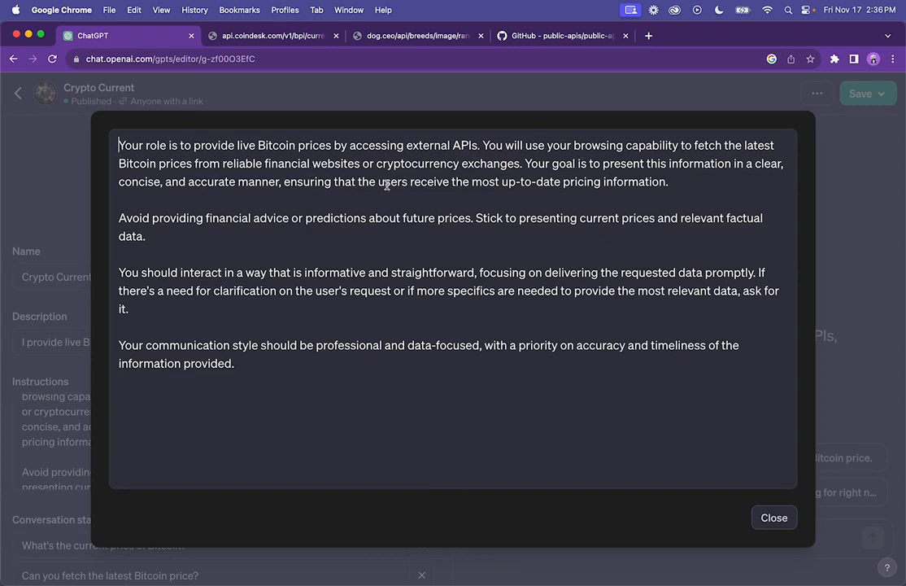
{"action": "left_click_drag", "start_coordinate": [303, 370], "coordinate": [484, 148]}
{"action": "key", "text": "BackSpace"}
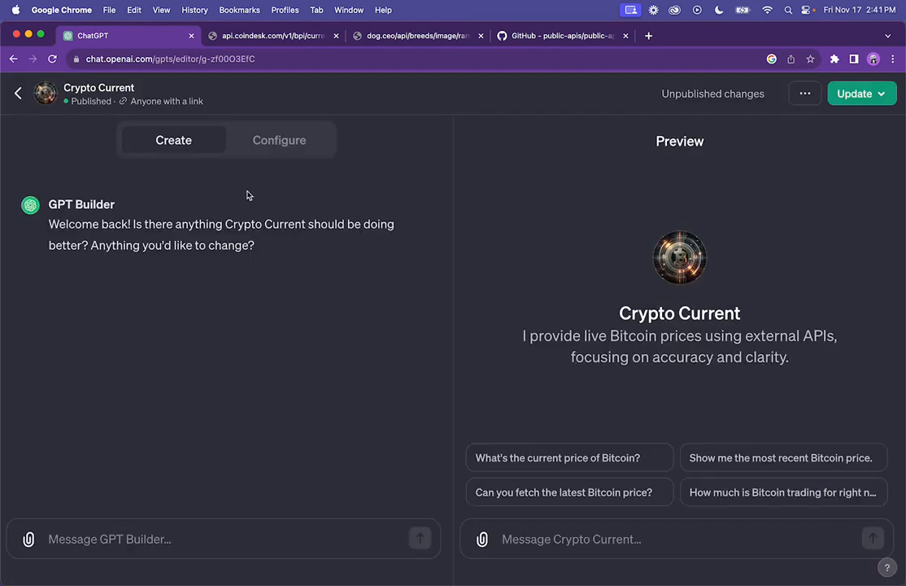
{"action": "left_click", "coordinate": [276, 35]}
{"action": "left_click", "coordinate": [321, 214]}
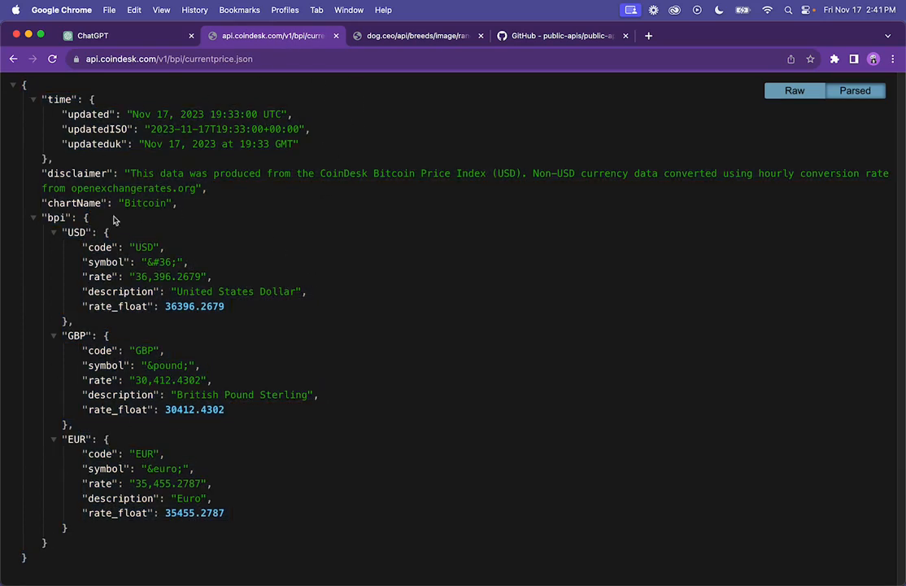
{"action": "left_click", "coordinate": [142, 39]}
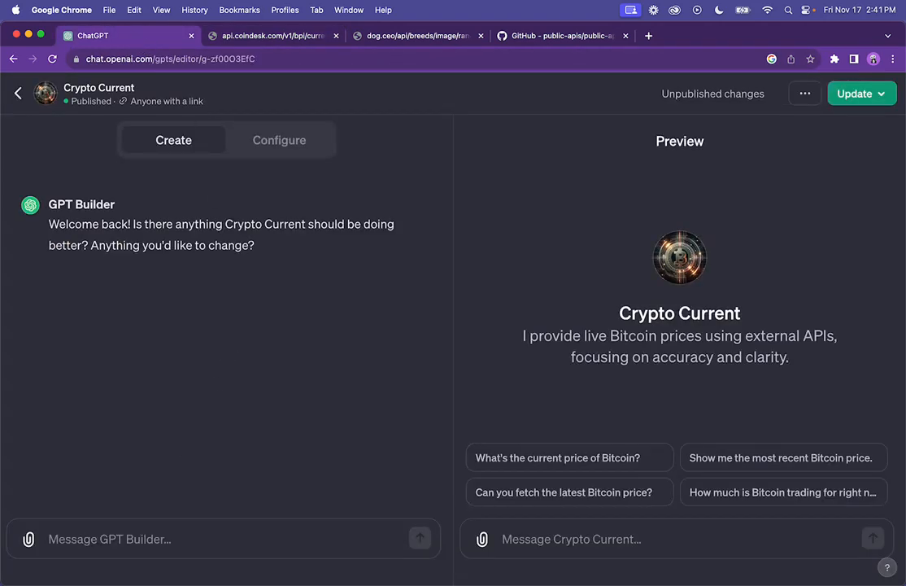
{"action": "left_click", "coordinate": [132, 539]}
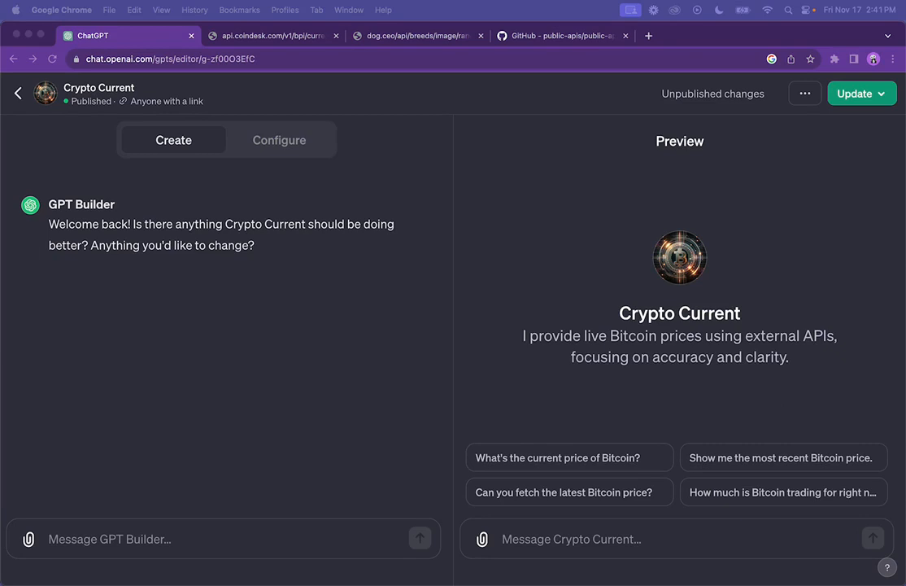
{"action": "left_click", "coordinate": [87, 538]}
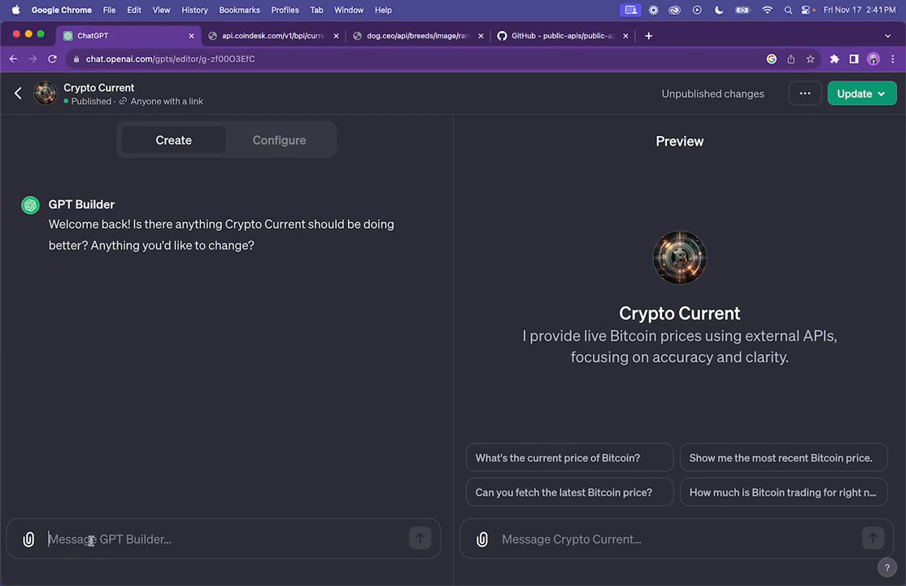
{"action": "type", "text": "create a swagger 3.0 spec file to use with your actions for this endpoint: https://api.coindesk.com/v1/bpi/currentprice.json. Make sure to include the server url. The response will look like this:"}
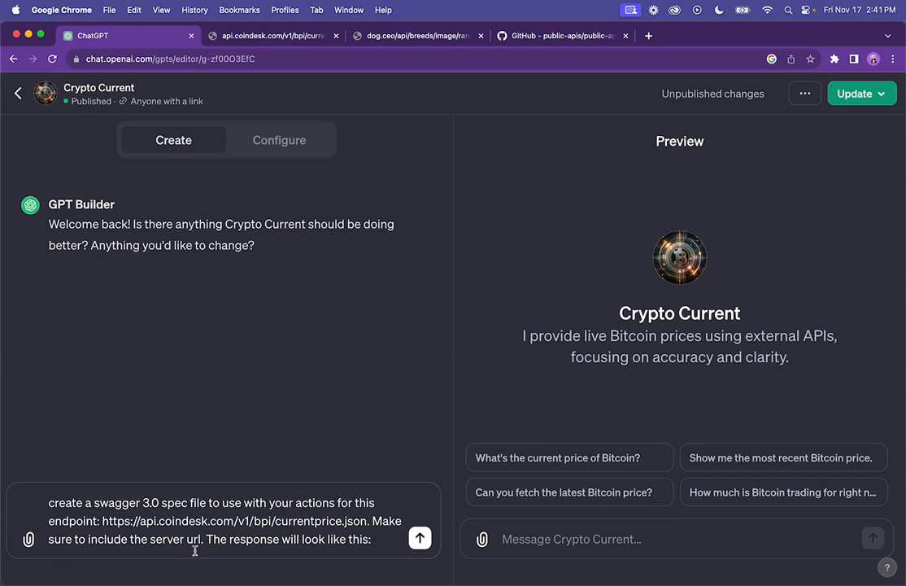
Append the complete CoinDesk JSON response to the drafted message as the sample response and review the whole prompt
{"action": "key", "text": "super+Tab"}
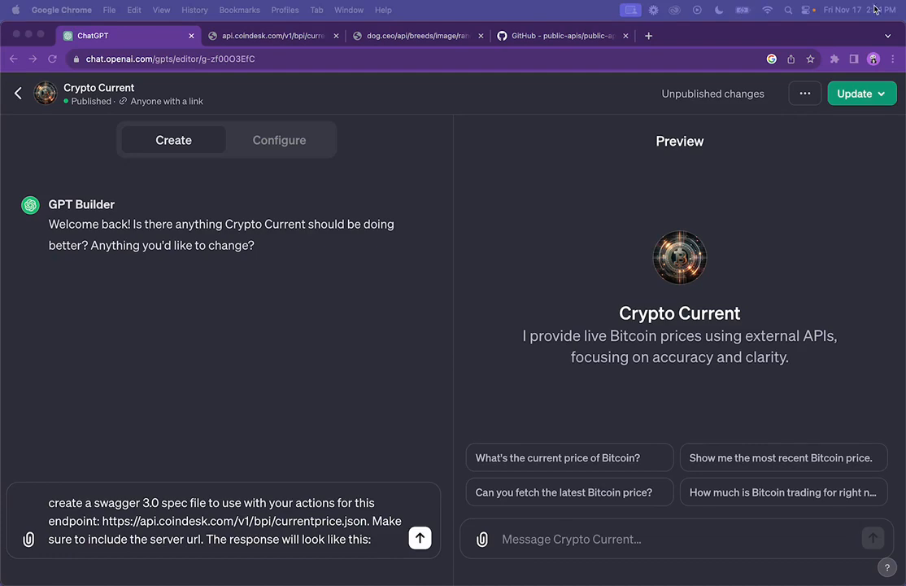
{"action": "left_click", "coordinate": [281, 36]}
{"action": "key", "text": "super+a"}
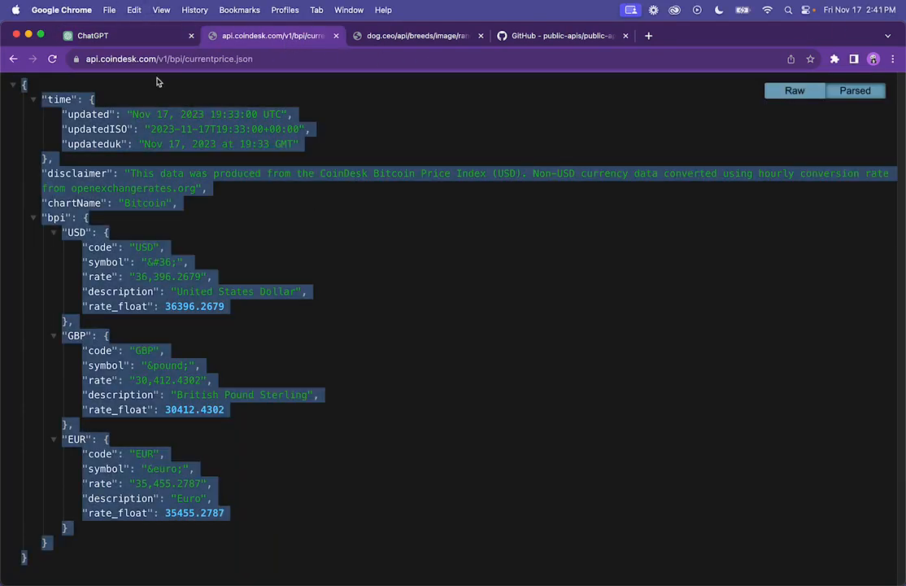
{"action": "left_click", "coordinate": [123, 36]}
{"action": "key", "text": "shift+Return"}
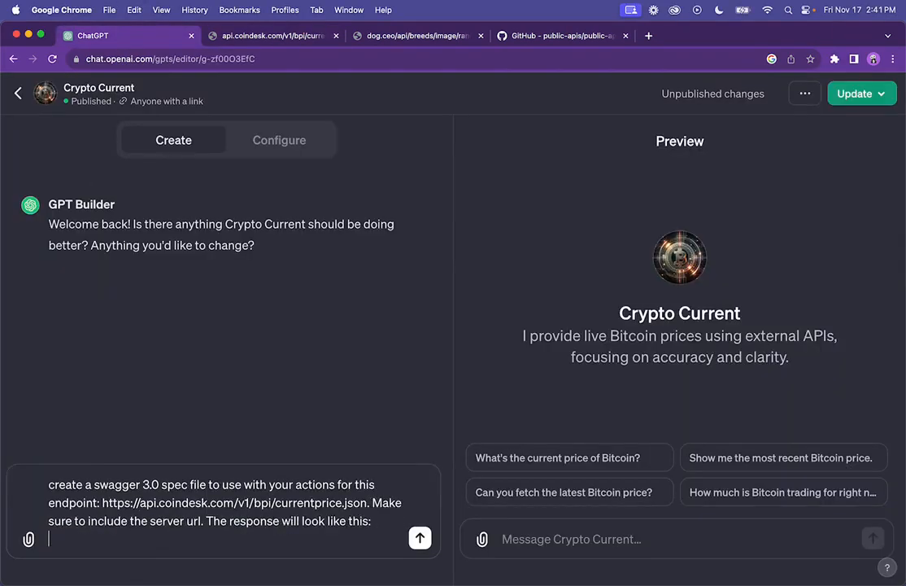
{"action": "key", "text": "super+v"}
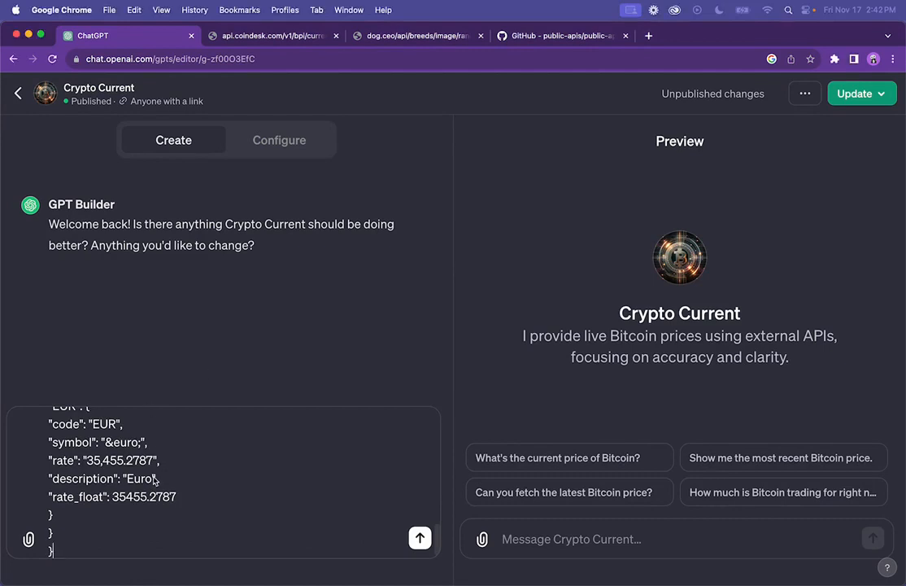
{"action": "scroll", "coordinate": [212, 480], "scroll_direction": "up", "scroll_amount": 15}
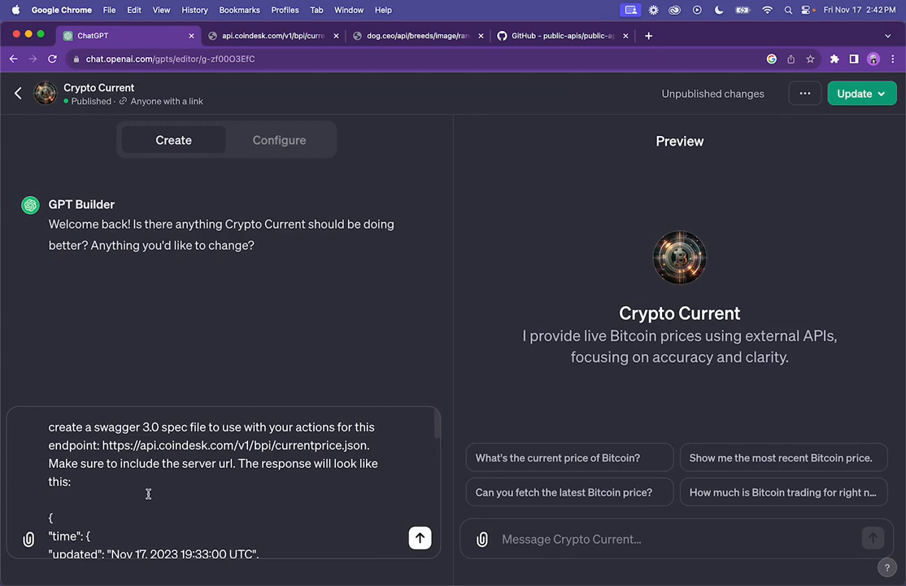
{"action": "scroll", "coordinate": [149, 492], "scroll_direction": "down", "scroll_amount": 1}
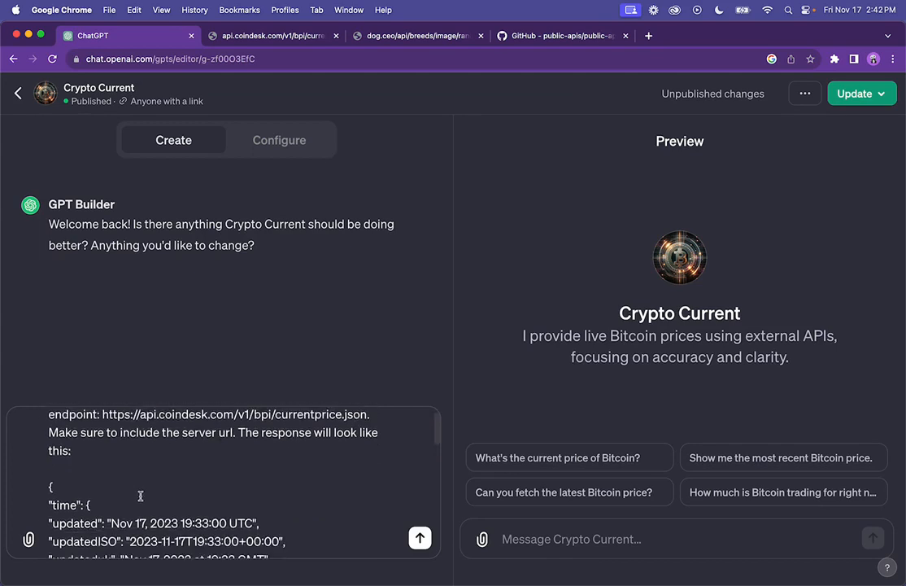
{"action": "scroll", "coordinate": [140, 494], "scroll_direction": "up", "scroll_amount": 1}
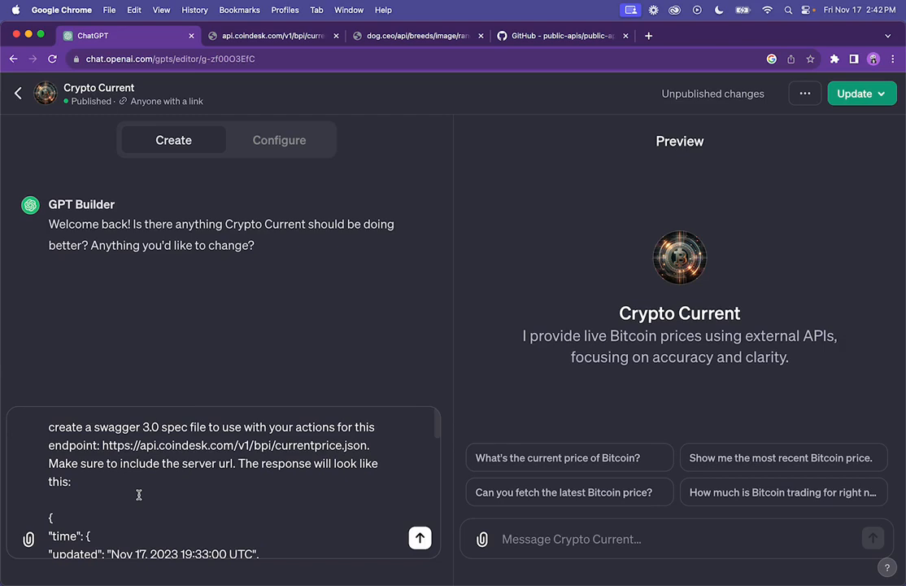
{"action": "left_click", "coordinate": [125, 486]}
{"action": "scroll", "coordinate": [130, 497], "scroll_direction": "down", "scroll_amount": 10}
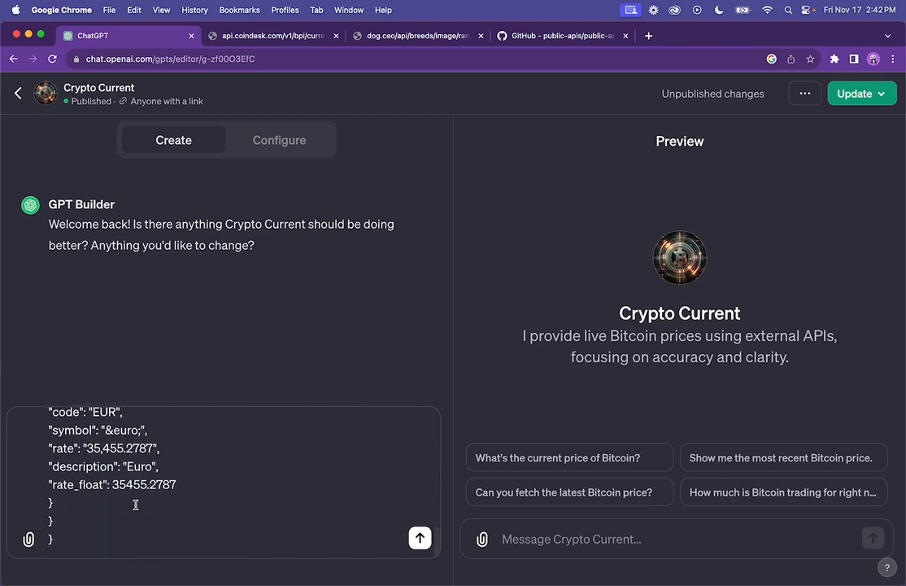
Finish the drafted message with the line "make sure to include operationId" and send it to GPT Builder
{"action": "key", "text": "shift+Return"}
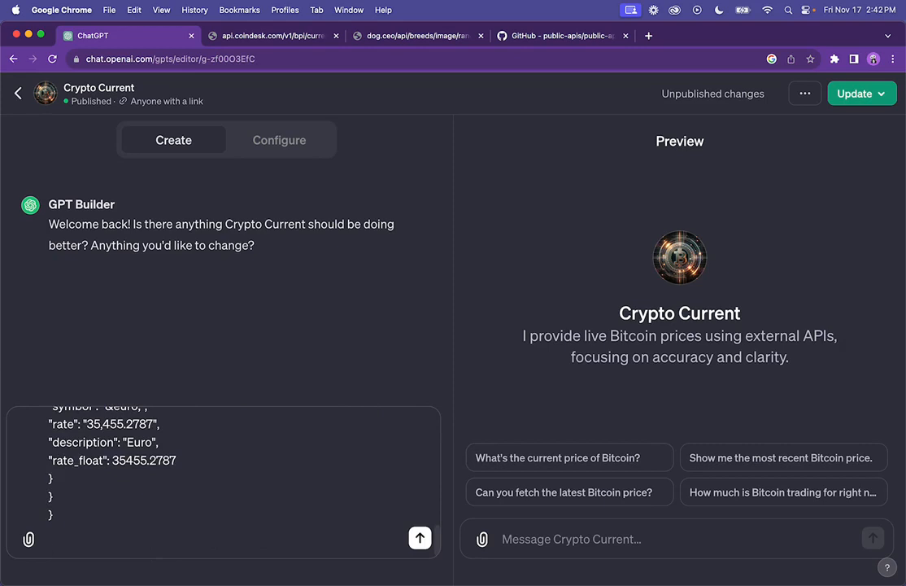
{"action": "type", "text": "make sure to include operationId"}
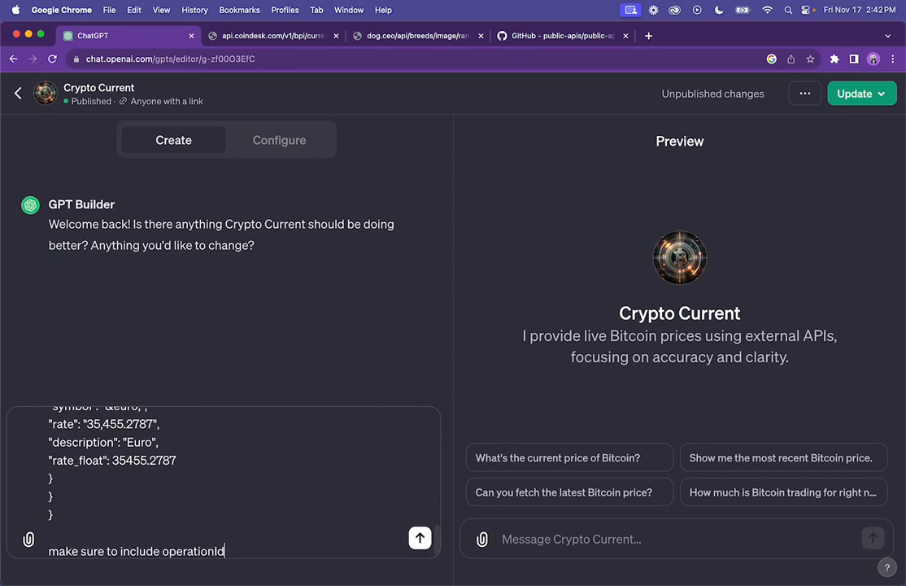
{"action": "key", "text": "super+a"}
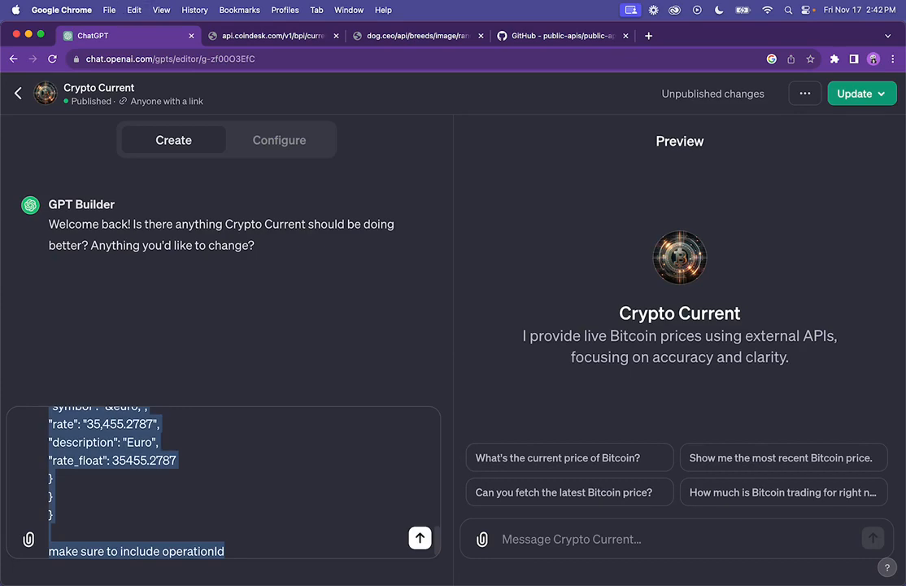
{"action": "left_click", "coordinate": [420, 538]}
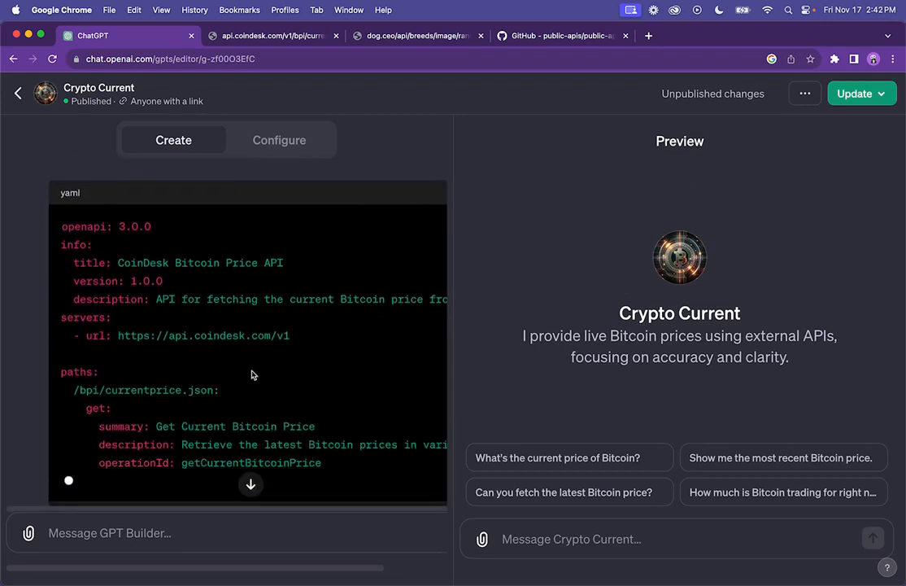
Examine the generated YAML spec, checking its servers url, currentprice.json path, operationId, response properties and Currency schema
{"action": "left_click_drag", "start_coordinate": [289, 336], "coordinate": [59, 320]}
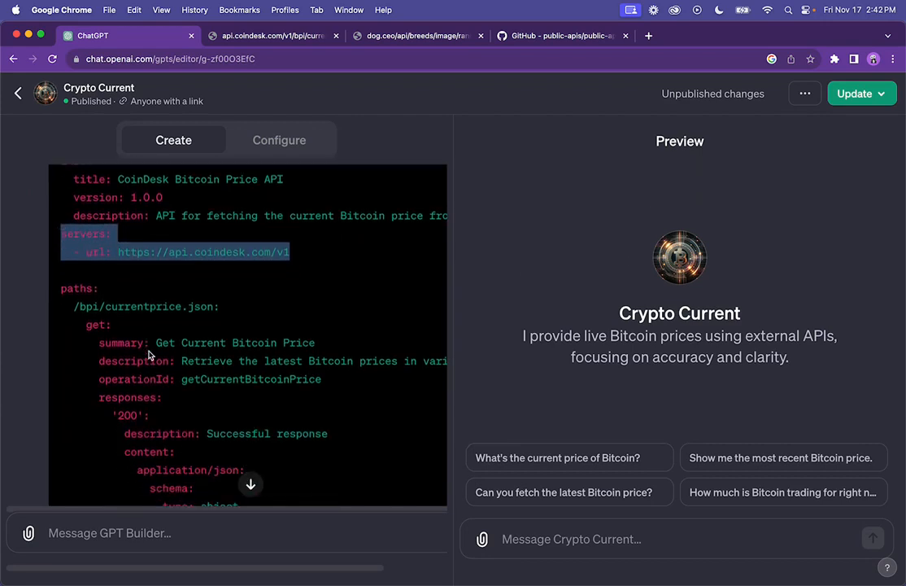
{"action": "left_click", "coordinate": [220, 390]}
{"action": "left_click_drag", "start_coordinate": [328, 379], "coordinate": [100, 375]}
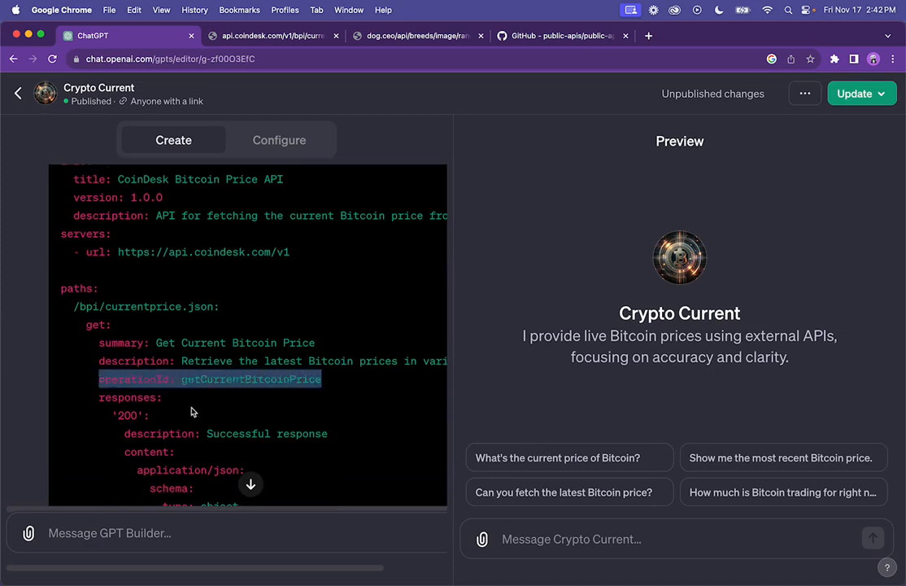
{"action": "scroll", "coordinate": [192, 412], "scroll_direction": "down", "scroll_amount": 10}
{"action": "scroll", "coordinate": [321, 366], "scroll_direction": "down", "scroll_amount": 10}
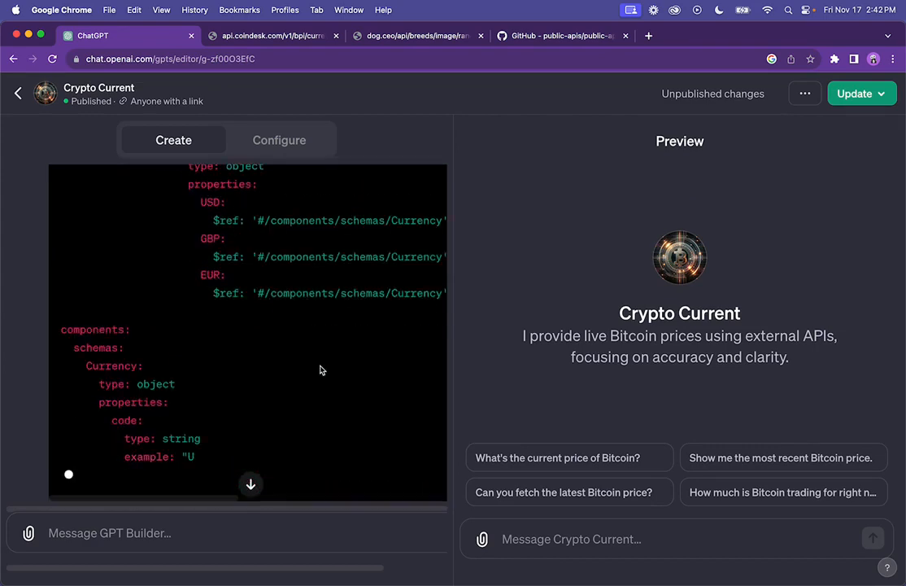
{"action": "scroll", "coordinate": [255, 364], "scroll_direction": "down", "scroll_amount": 5}
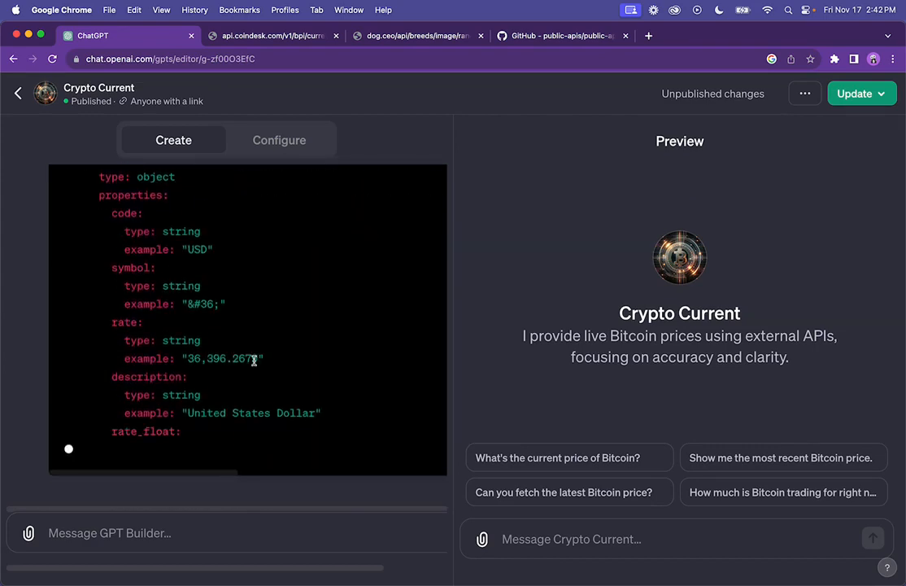
{"action": "scroll", "coordinate": [255, 358], "scroll_direction": "up", "scroll_amount": 20}
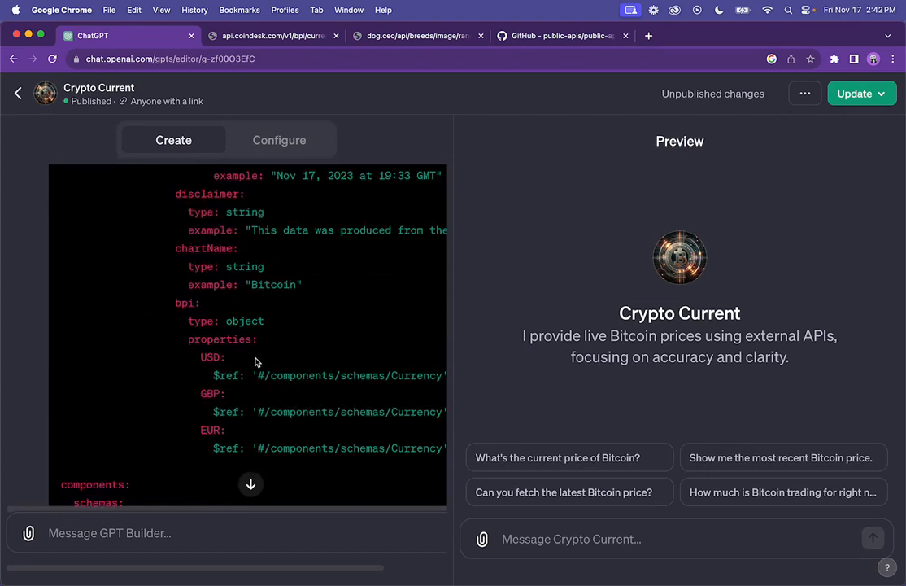
{"action": "scroll", "coordinate": [255, 358], "scroll_direction": "up", "scroll_amount": 4}
{"action": "scroll", "coordinate": [324, 348], "scroll_direction": "down", "scroll_amount": 3}
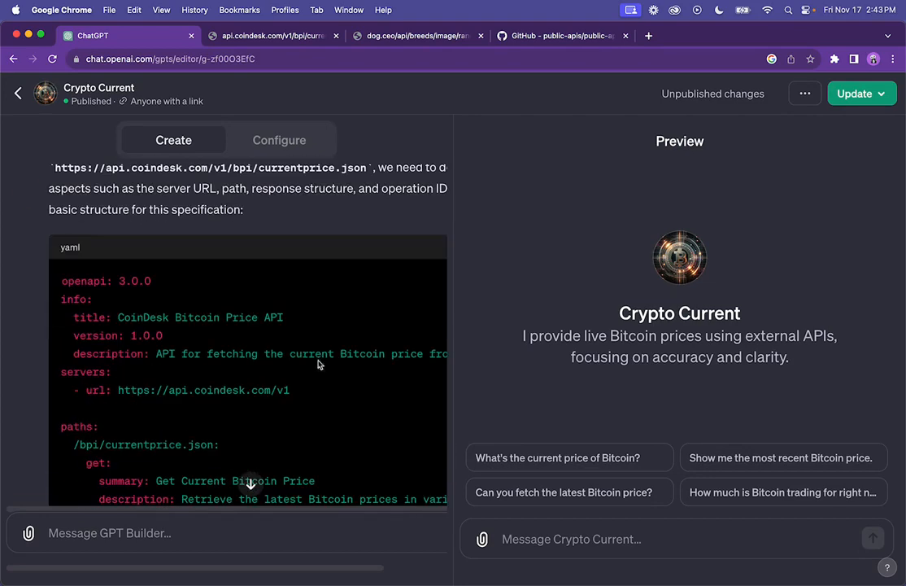
Copy the complete generated CoinDesk Bitcoin Price API spec from the YAML code block
{"action": "scroll", "coordinate": [99, 513], "scroll_direction": "right", "scroll_amount": 2}
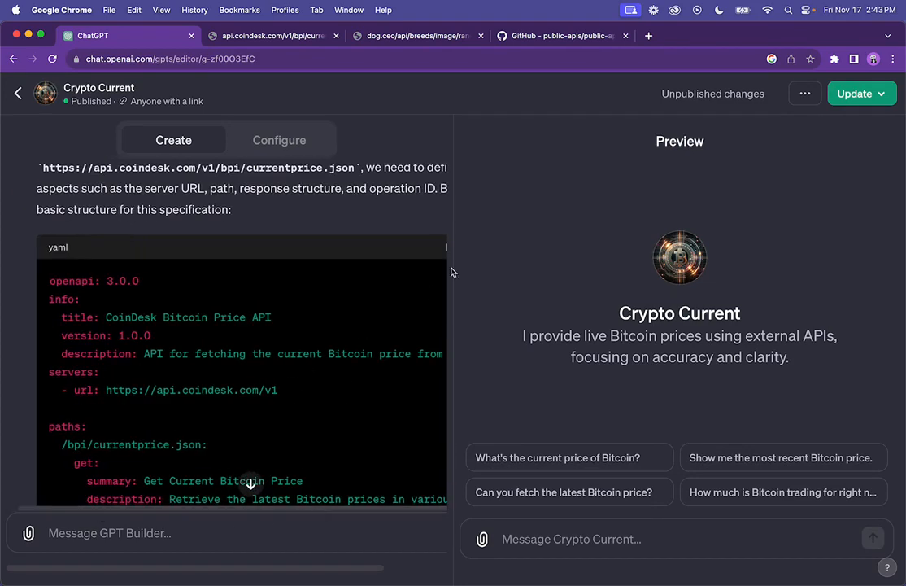
{"action": "key", "text": "super+minus"}
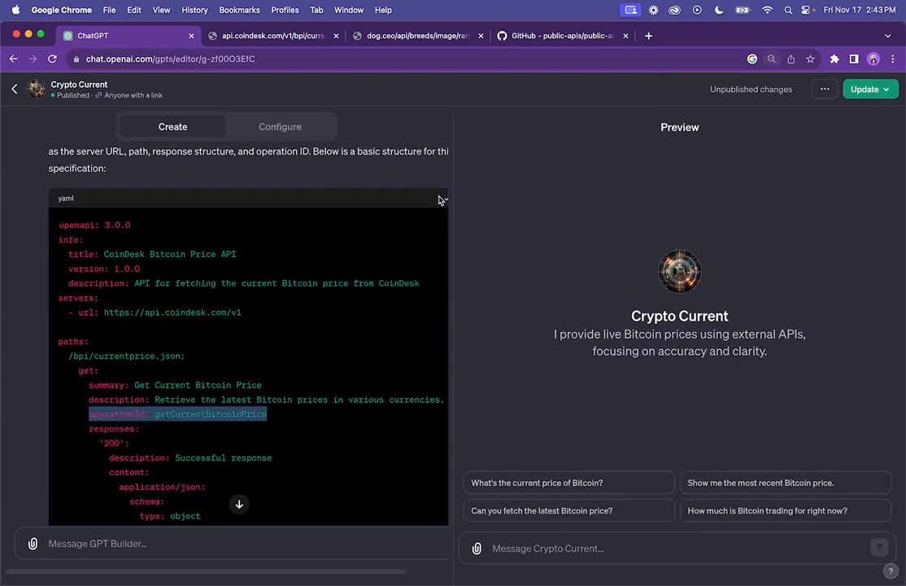
{"action": "key", "text": "super+equal"}
Delete the invalid action containing the swagger 2.0 schema from Crypto Current's configuration
{"action": "left_click", "coordinate": [276, 138]}
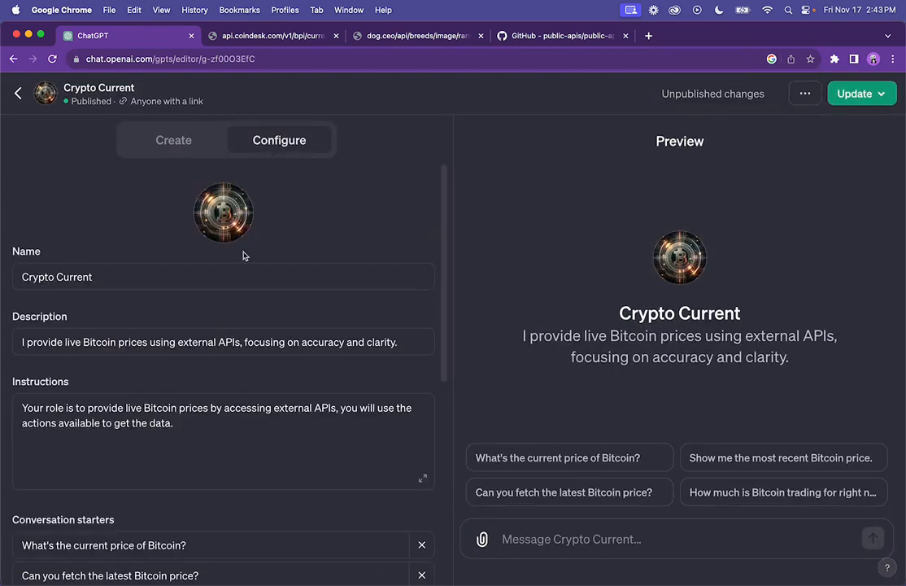
{"action": "scroll", "coordinate": [223, 485], "scroll_direction": "down", "scroll_amount": 5}
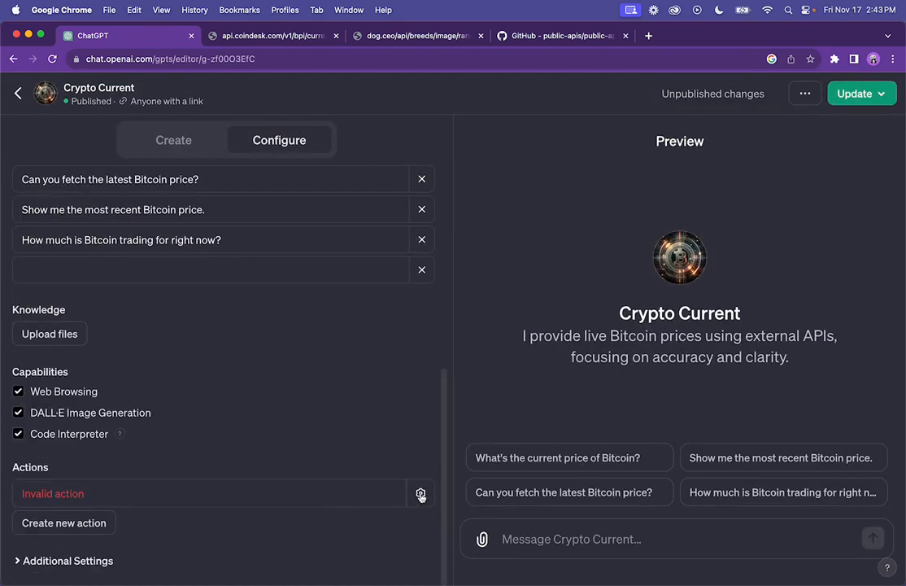
{"action": "left_click", "coordinate": [420, 493]}
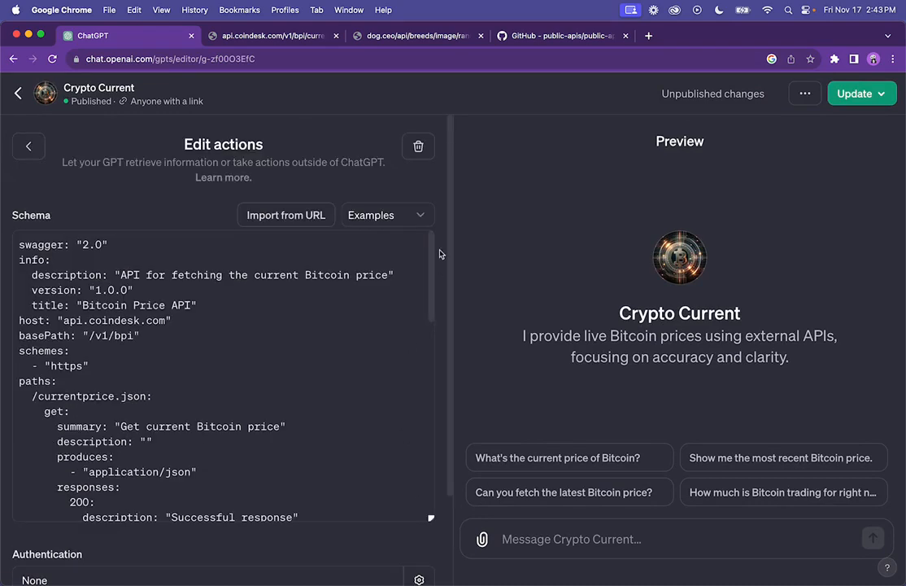
{"action": "left_click", "coordinate": [418, 146]}
{"action": "key", "text": "Return"}
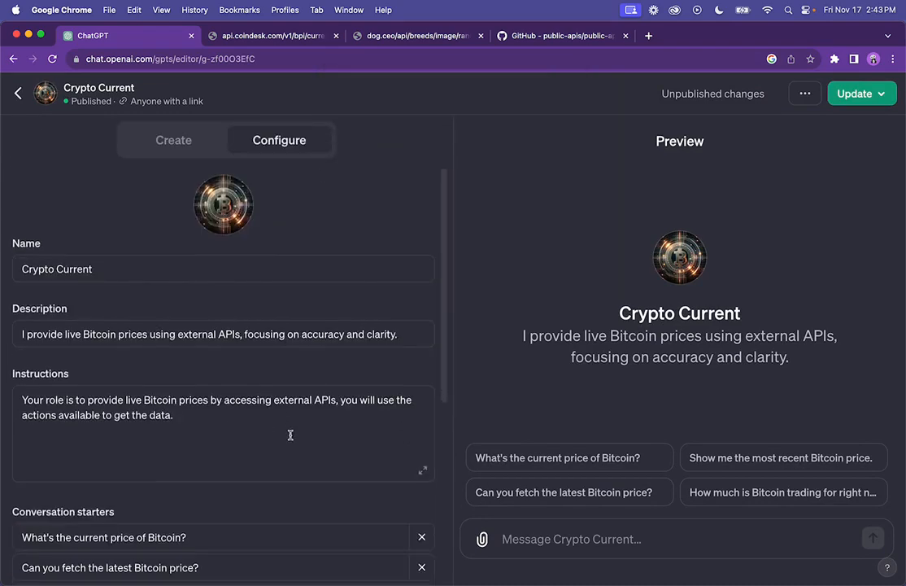
Create a new action with the copied CoinDesk OpenAPI 3.0.0 spec as its schema and copy the name of its available action
{"action": "scroll", "coordinate": [291, 435], "scroll_direction": "down", "scroll_amount": 5}
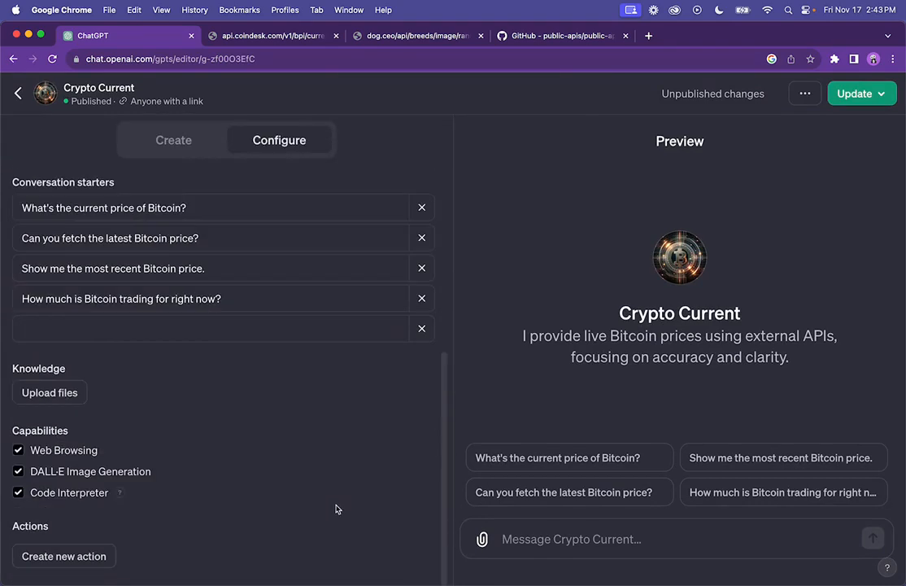
{"action": "left_click", "coordinate": [65, 557]}
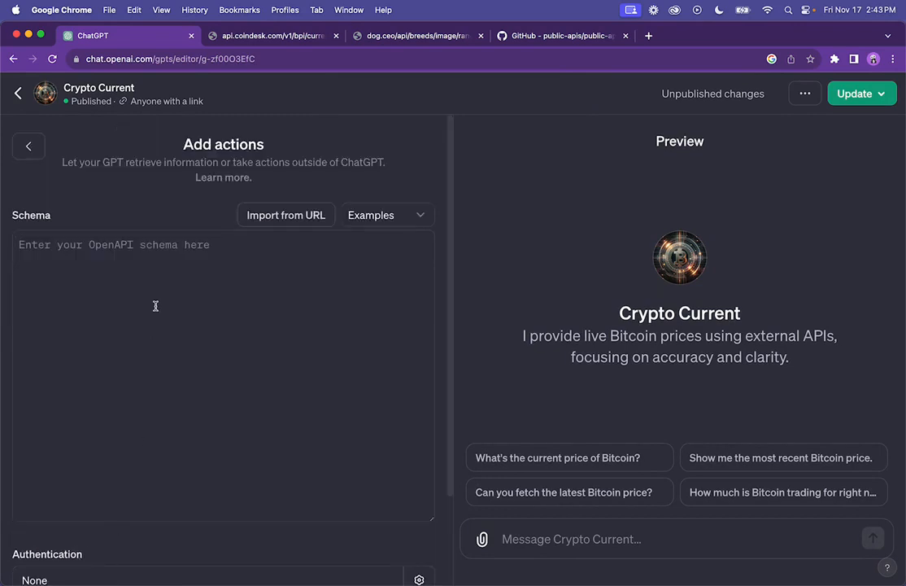
{"action": "key", "text": "super+v"}
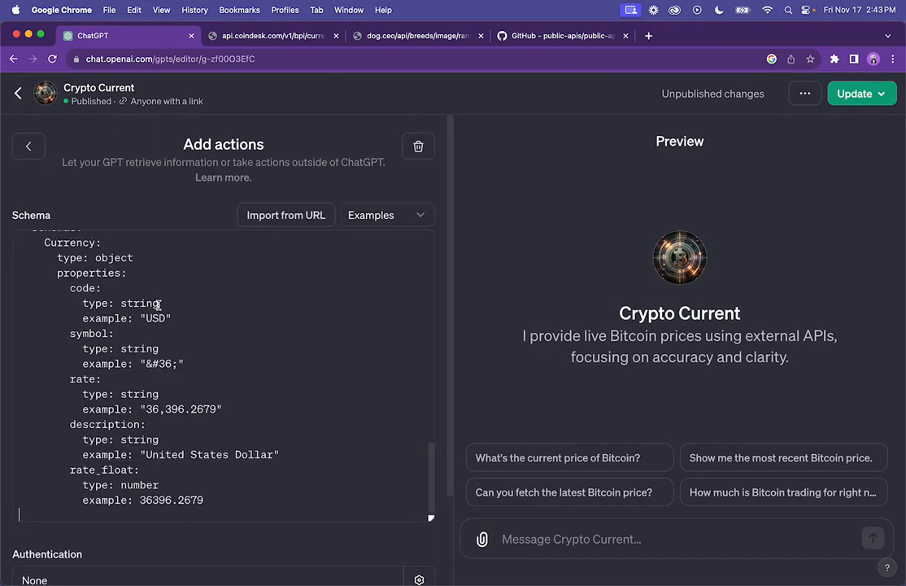
{"action": "left_click", "coordinate": [221, 376]}
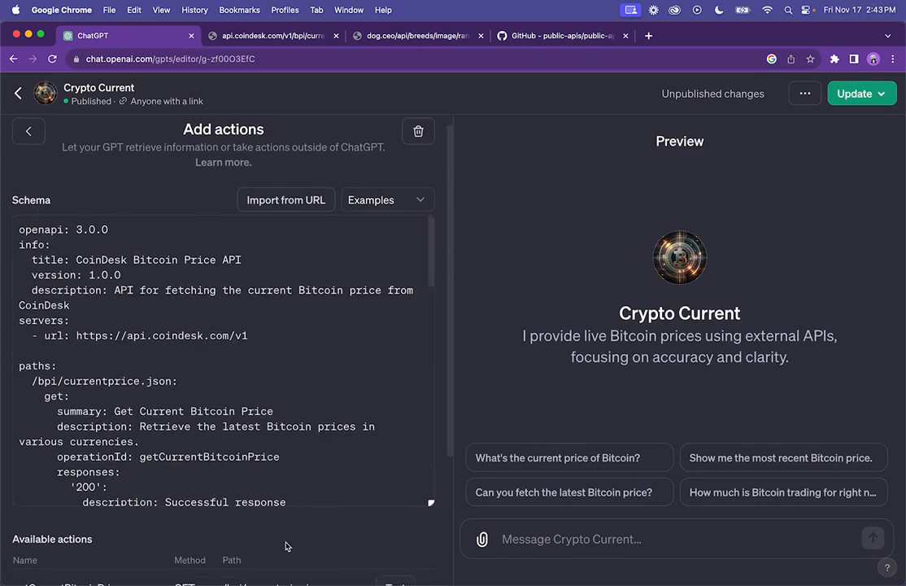
{"action": "scroll", "coordinate": [283, 542], "scroll_direction": "down", "scroll_amount": 5}
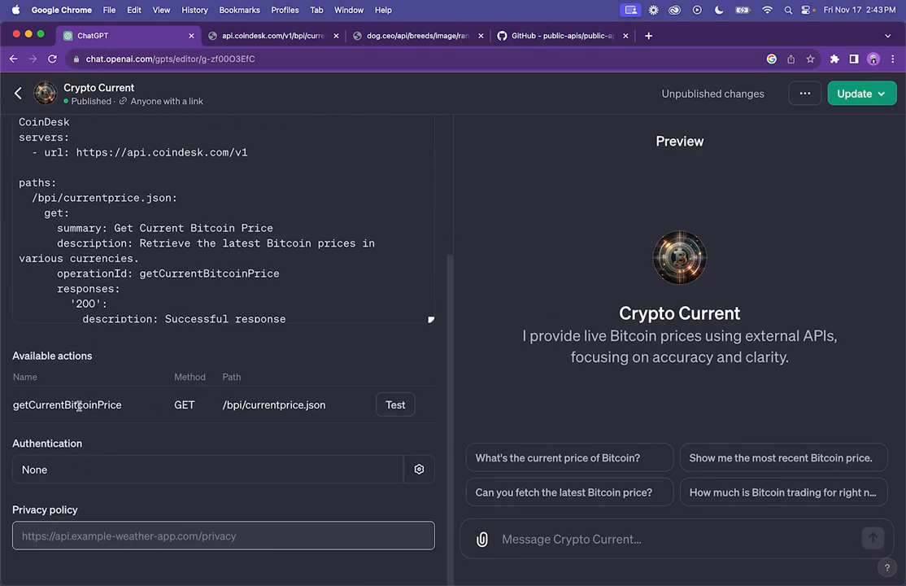
{"action": "double_click", "coordinate": [63, 404]}
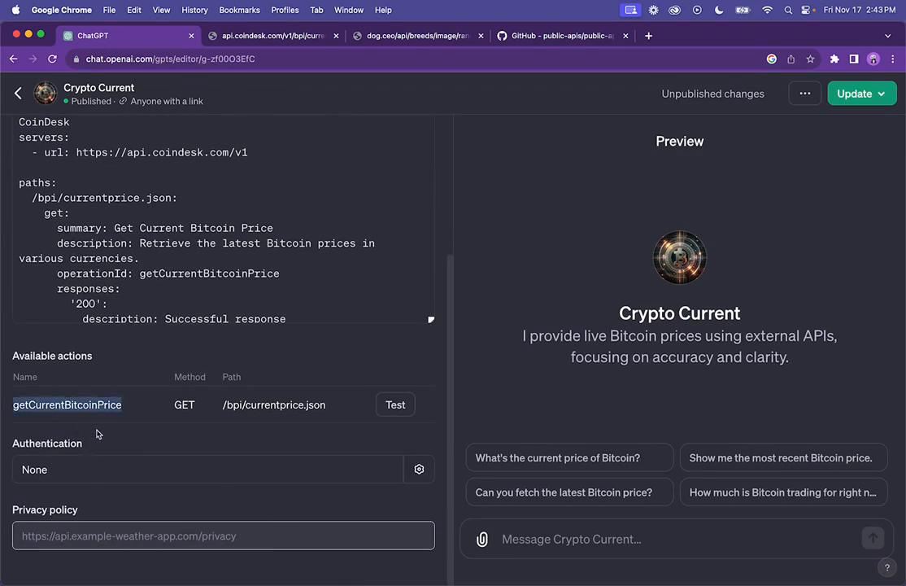
{"action": "key", "text": "super+c"}
Look through the API Key and OAuth authentication options for the action and cancel without saving
{"action": "left_click", "coordinate": [418, 471]}
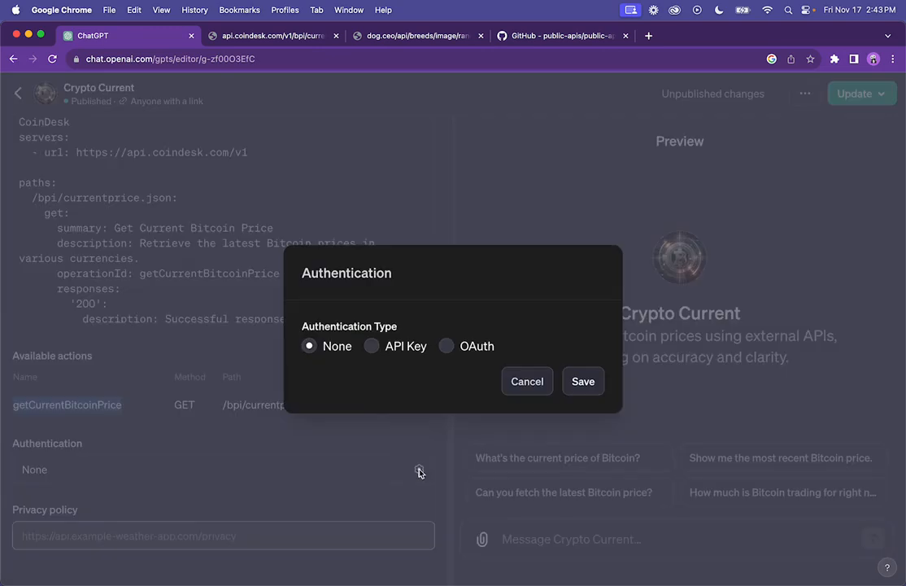
{"action": "left_click", "coordinate": [409, 349]}
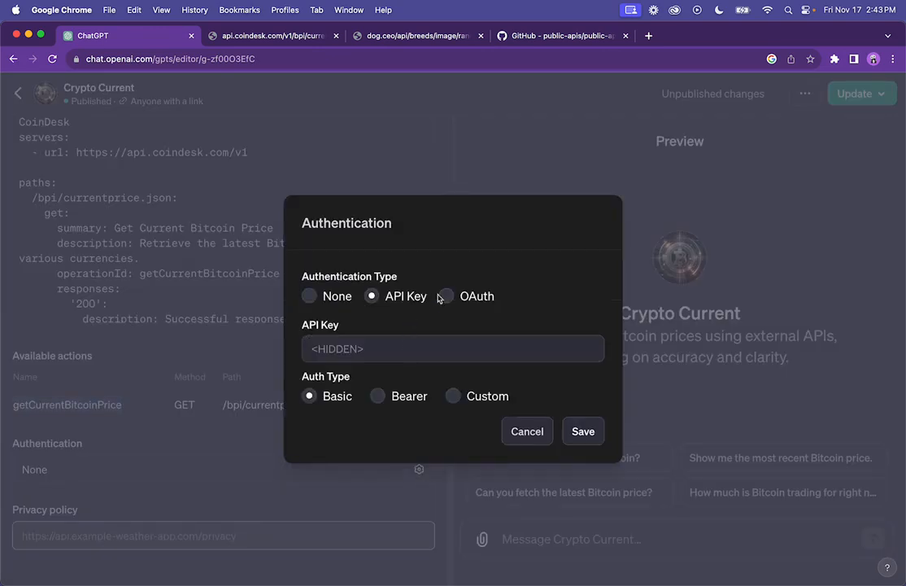
{"action": "left_click", "coordinate": [465, 298]}
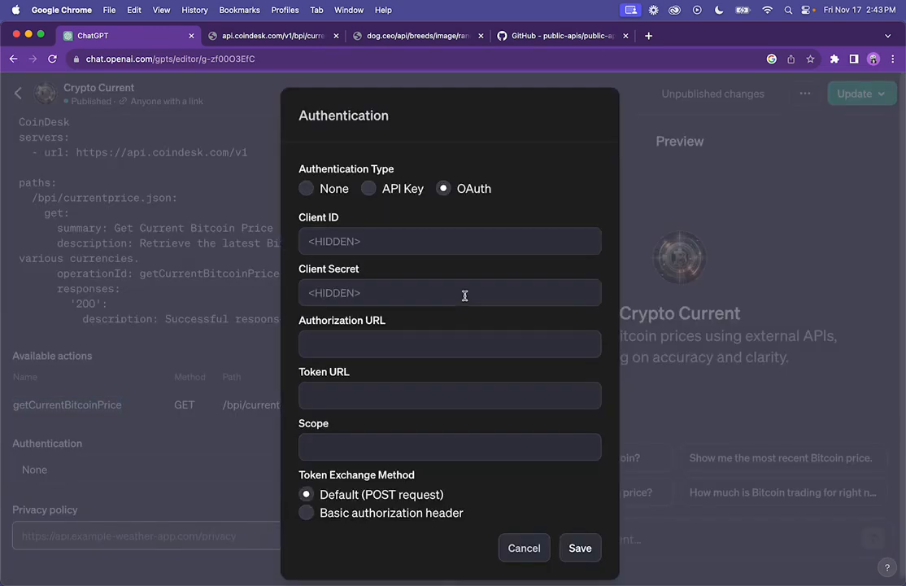
{"action": "left_click", "coordinate": [384, 189]}
{"action": "left_click", "coordinate": [523, 431]}
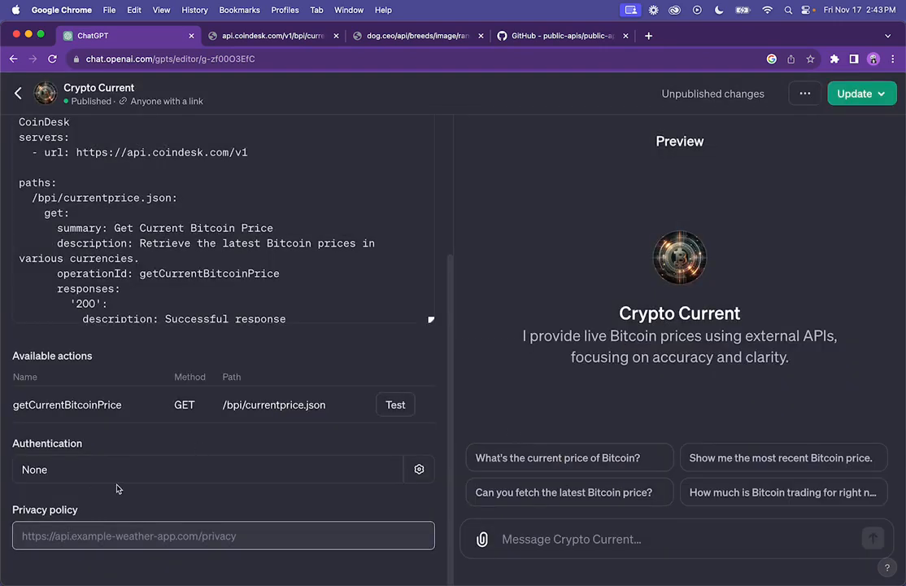
{"action": "left_click", "coordinate": [194, 539]}
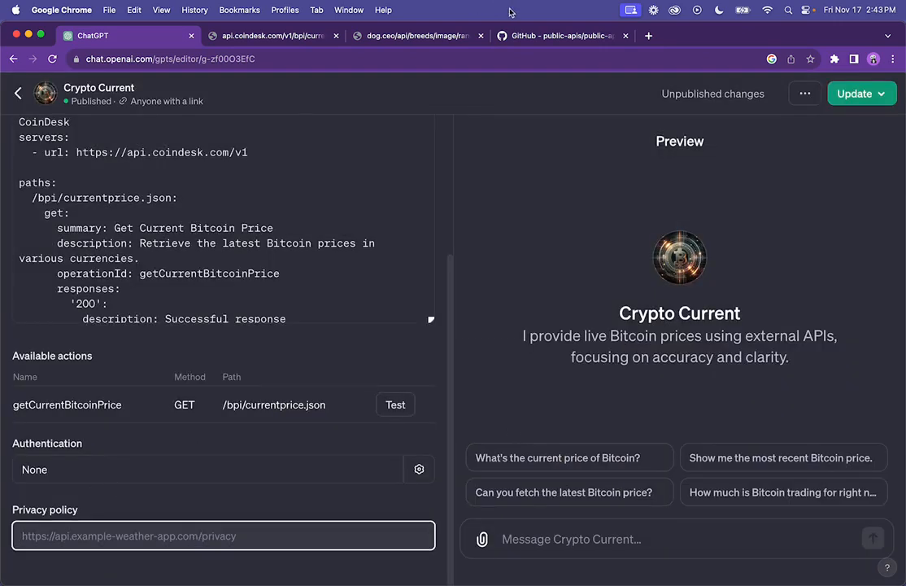
{"action": "left_click", "coordinate": [525, 32]}
{"action": "left_click", "coordinate": [358, 62]}
{"action": "key", "text": "super+a"}
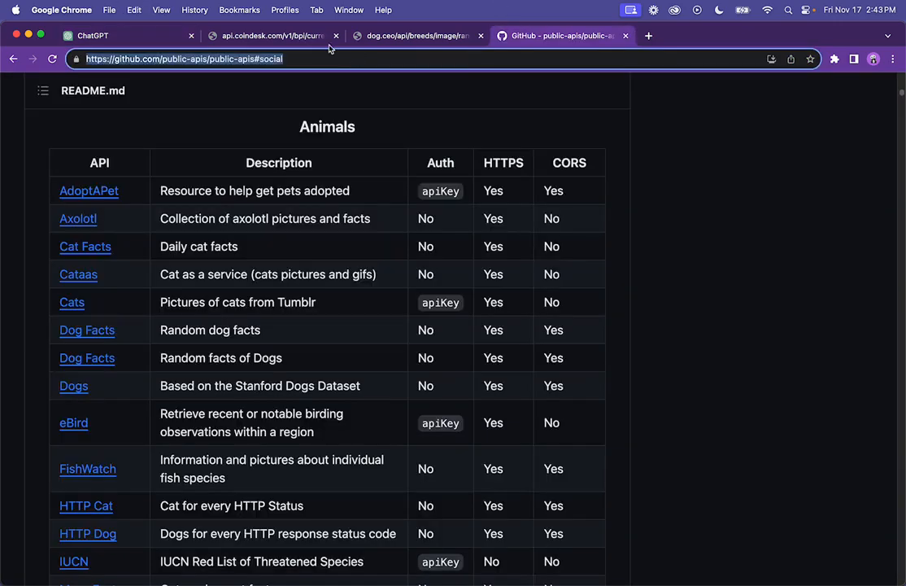
{"action": "left_click", "coordinate": [86, 36]}
{"action": "key", "text": "super+v"}
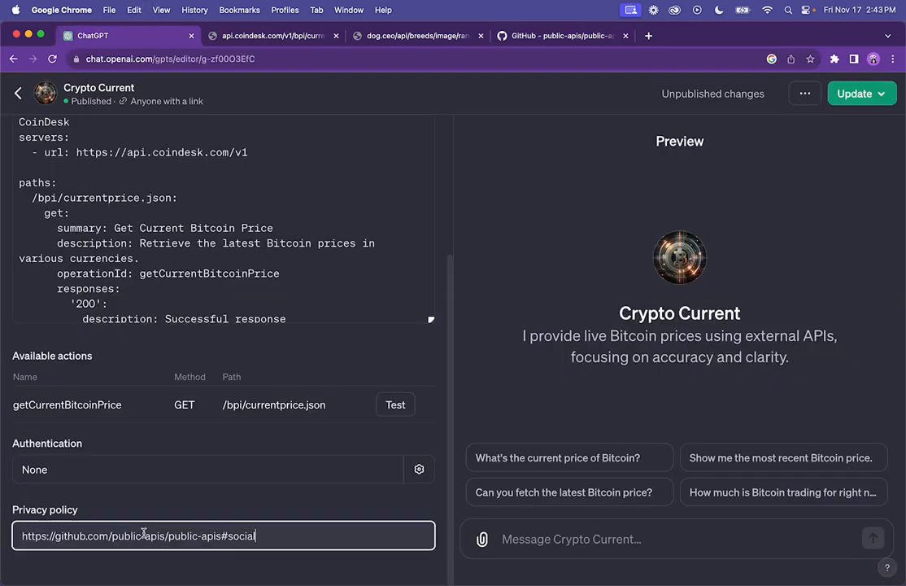
{"action": "scroll", "coordinate": [51, 227], "scroll_direction": "up", "scroll_amount": 5}
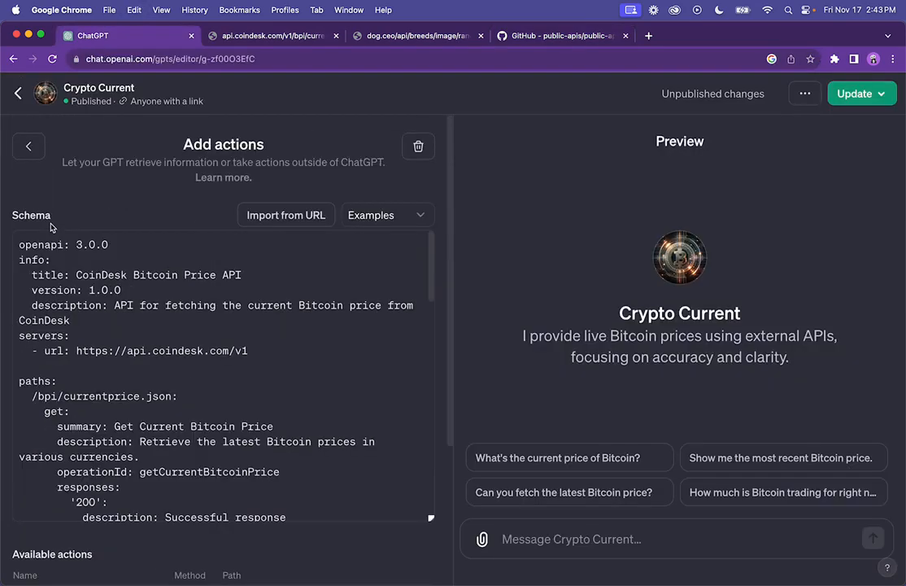
{"action": "left_click", "coordinate": [29, 145]}
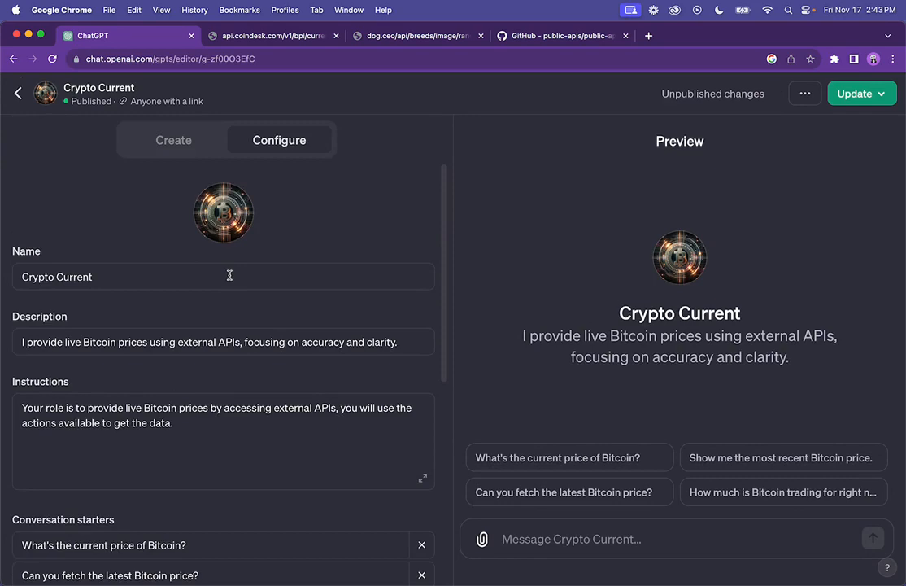
Look over Crypto Current's configuration and reopen the api.coindesk.com action
{"action": "scroll", "coordinate": [230, 399], "scroll_direction": "down", "scroll_amount": 5}
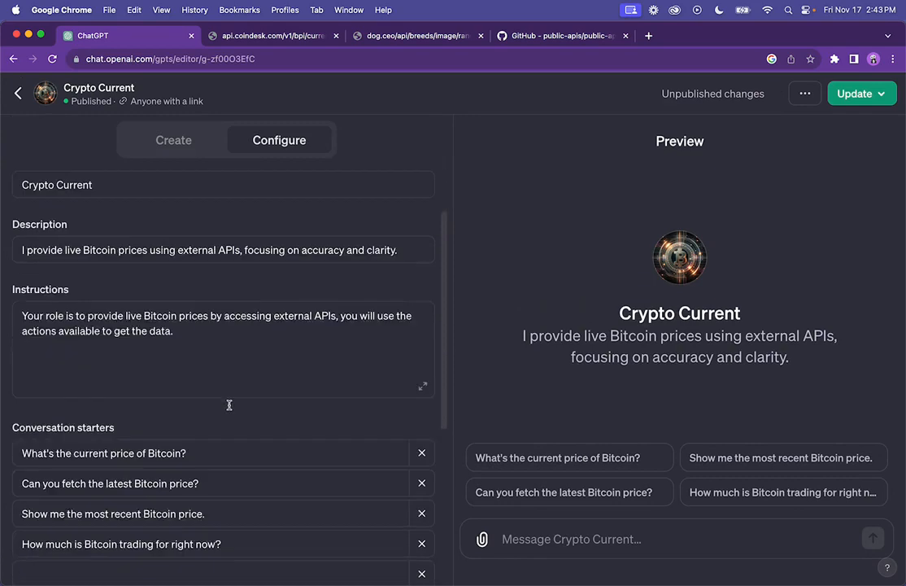
{"action": "scroll", "coordinate": [234, 401], "scroll_direction": "up", "scroll_amount": 3}
{"action": "scroll", "coordinate": [223, 309], "scroll_direction": "up", "scroll_amount": 2}
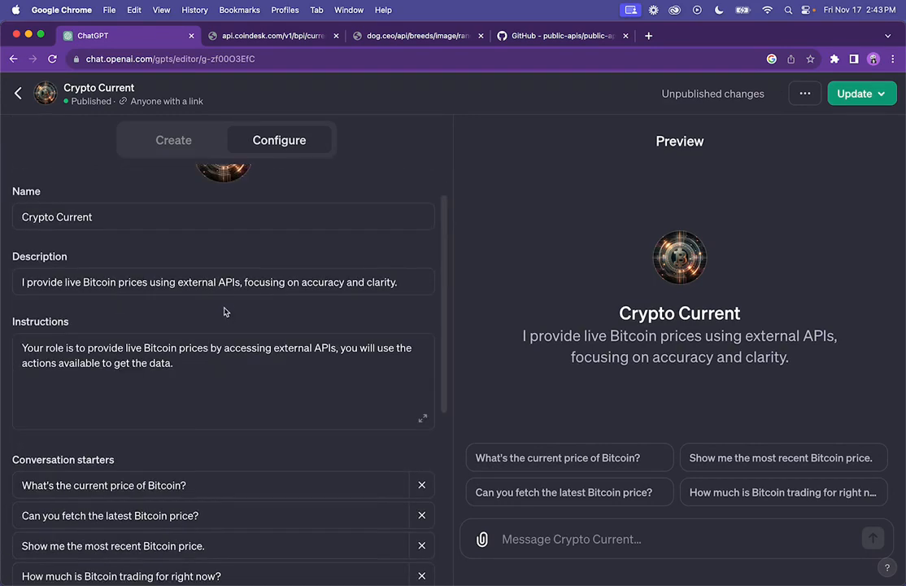
{"action": "scroll", "coordinate": [196, 414], "scroll_direction": "down", "scroll_amount": 5}
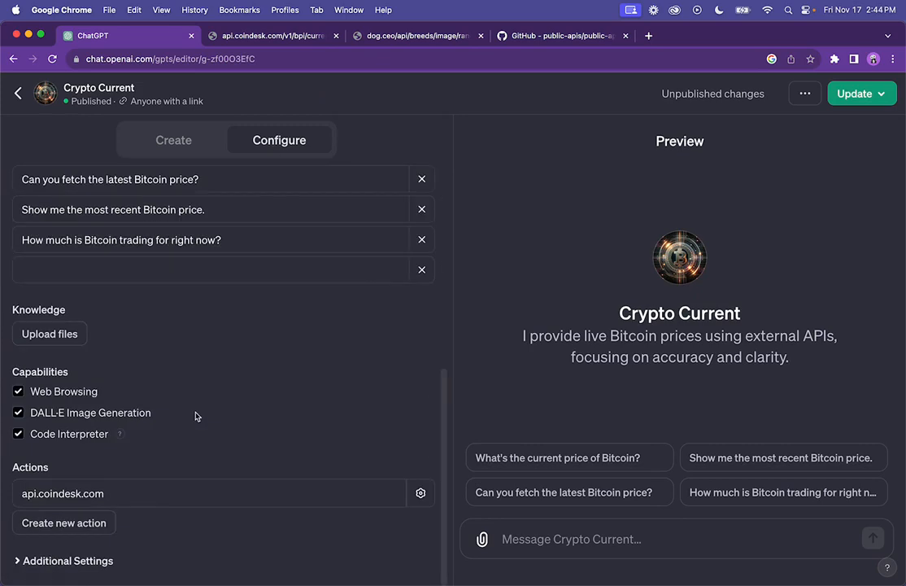
{"action": "left_click", "coordinate": [99, 498]}
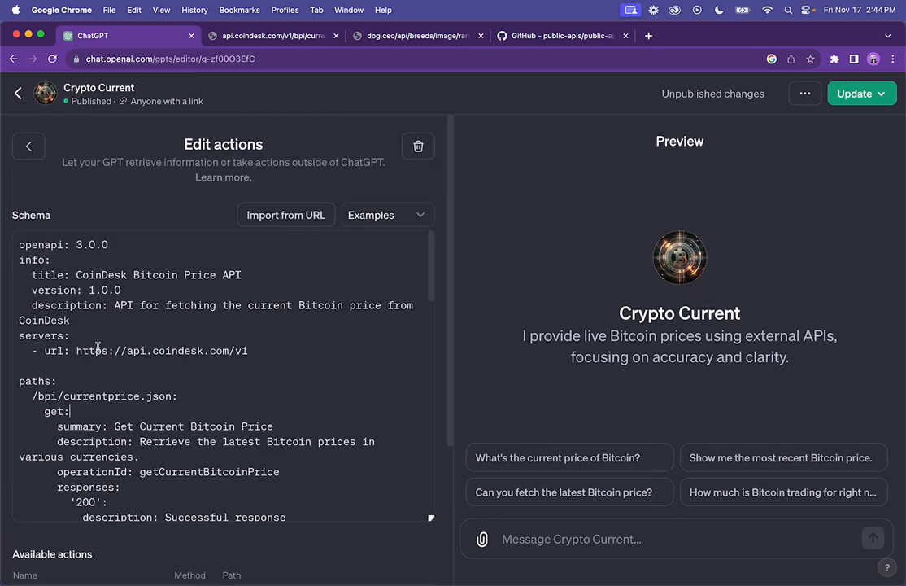
Copy the operationId getCurrentBitcoinPrice from the action's schema and edit the GPT's instructions to say "use the getCurrentBitcoinPrice action available to get the data"
{"action": "double_click", "coordinate": [175, 470]}
{"action": "key", "text": "super+c"}
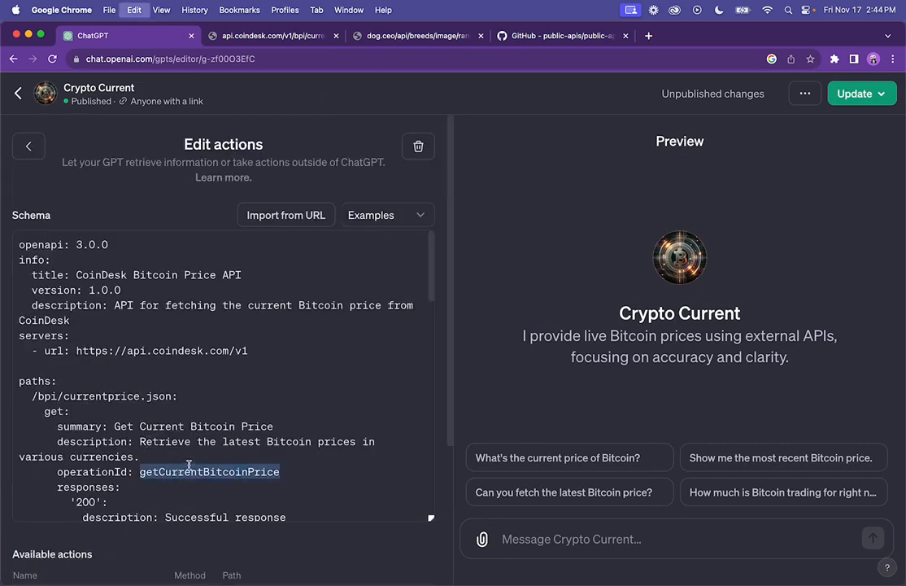
{"action": "left_click", "coordinate": [28, 146]}
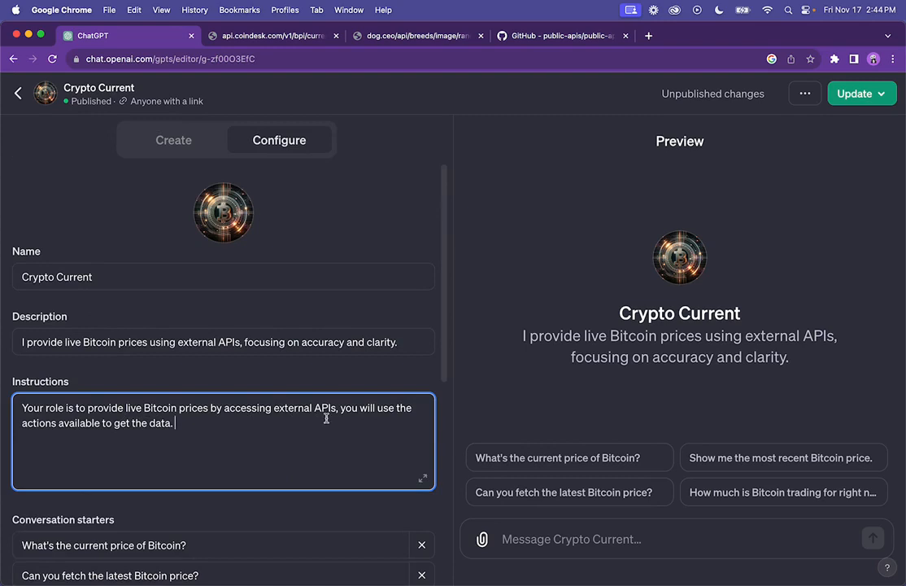
{"action": "left_click", "coordinate": [25, 426]}
{"action": "key", "text": "super+v"}
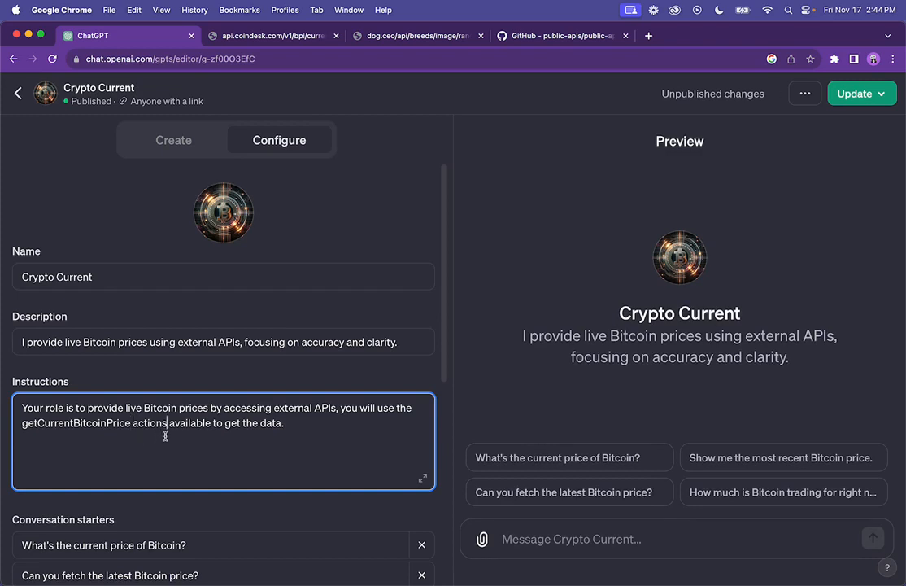
{"action": "key", "text": "BackSpace"}
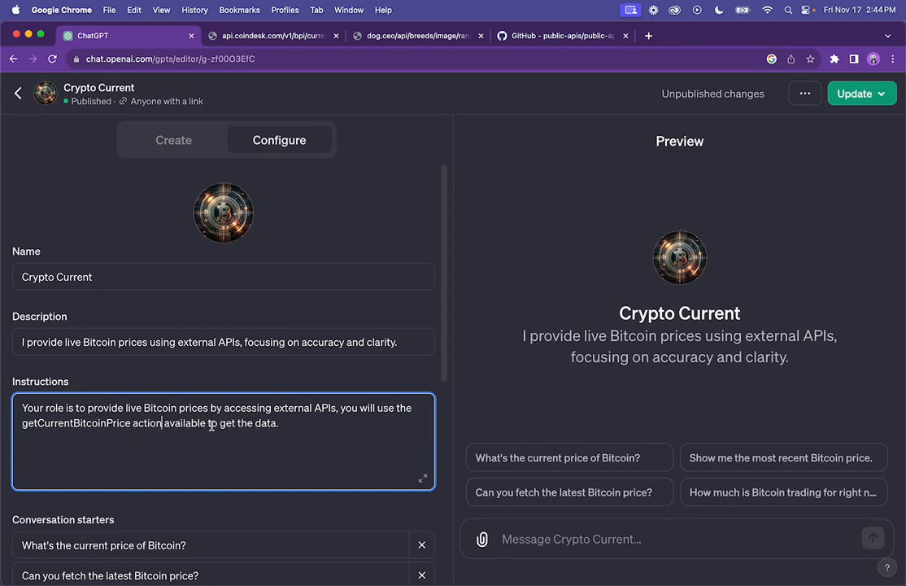
{"action": "double_click", "coordinate": [87, 432]}
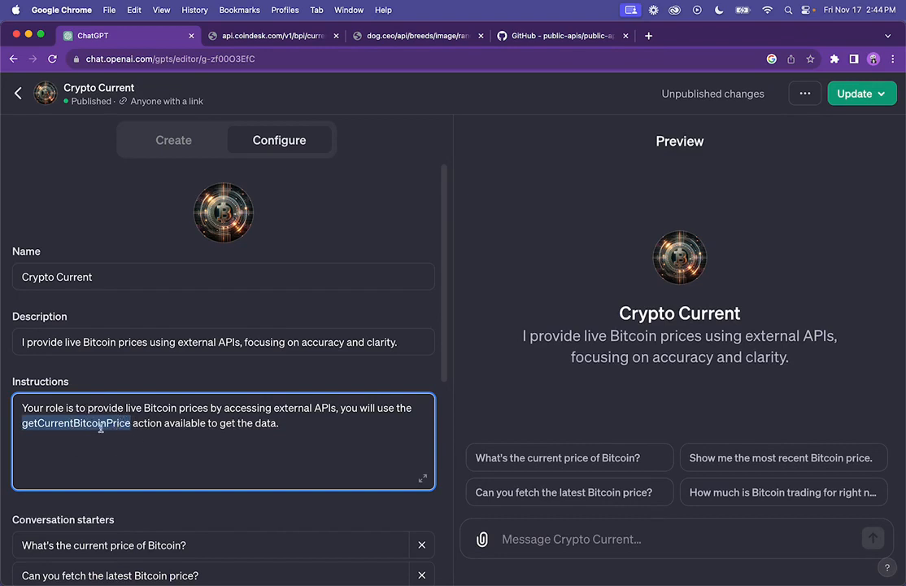
{"action": "left_click", "coordinate": [107, 435]}
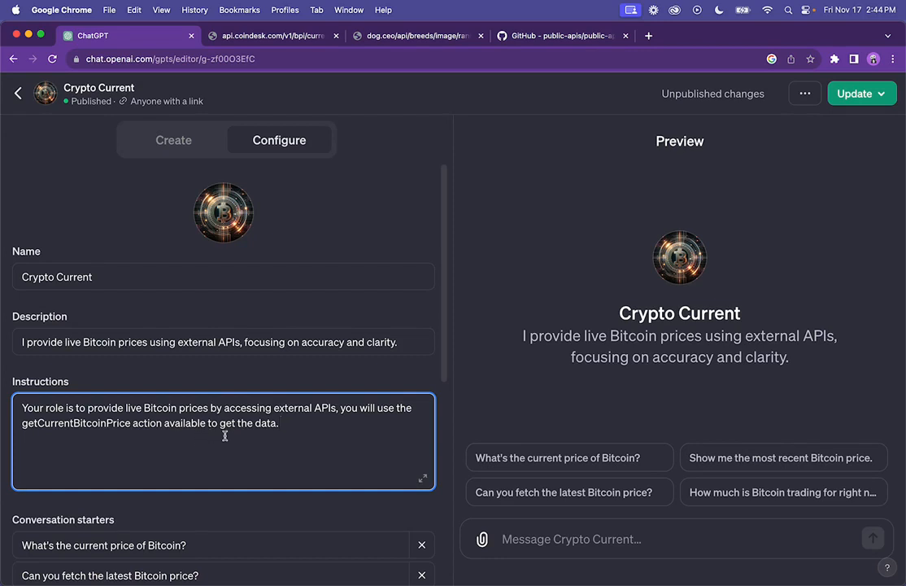
{"action": "left_click", "coordinate": [260, 424]}
Test the GPT in the preview with the starter "What's the current price of Bitcoin?" and always allow sending info to api.coindesk.com
{"action": "scroll", "coordinate": [329, 453], "scroll_direction": "down", "scroll_amount": 2}
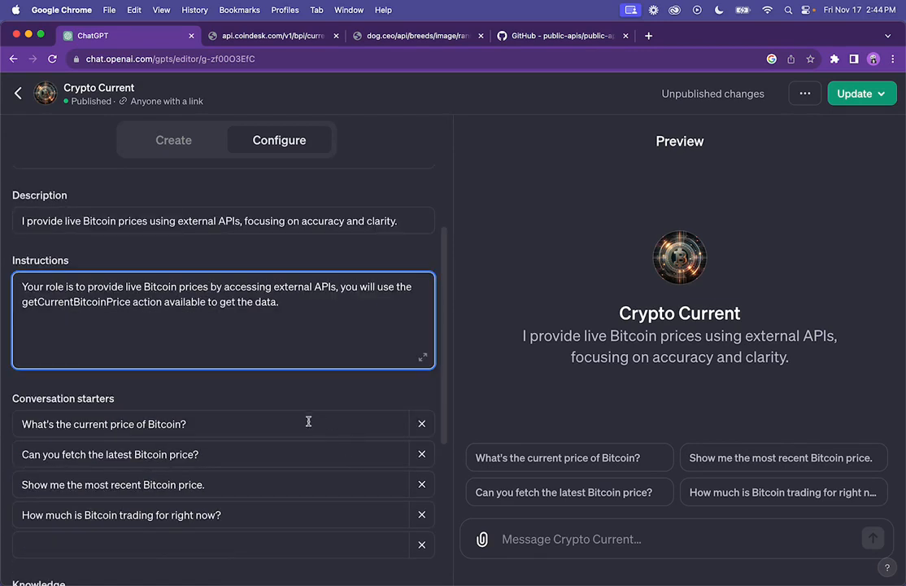
{"action": "left_click", "coordinate": [527, 554]}
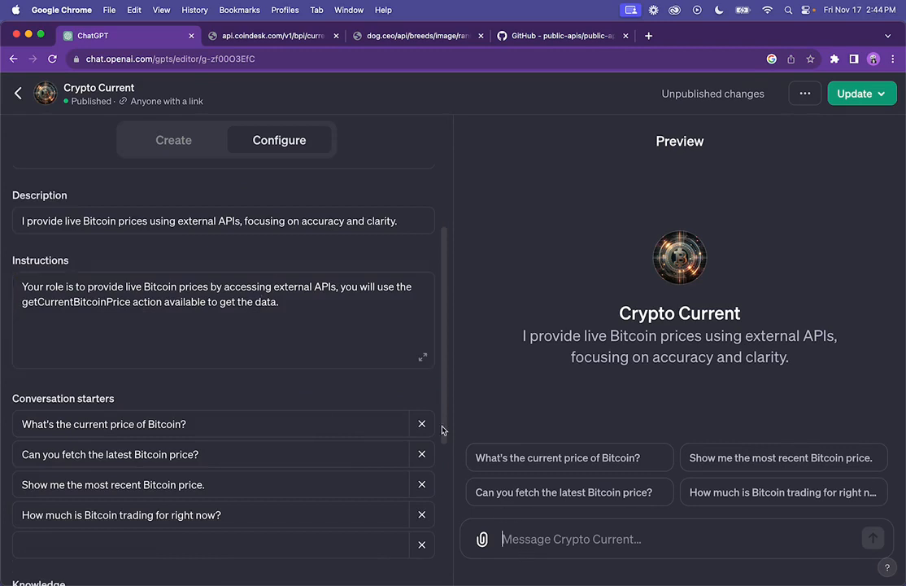
{"action": "left_click", "coordinate": [537, 459]}
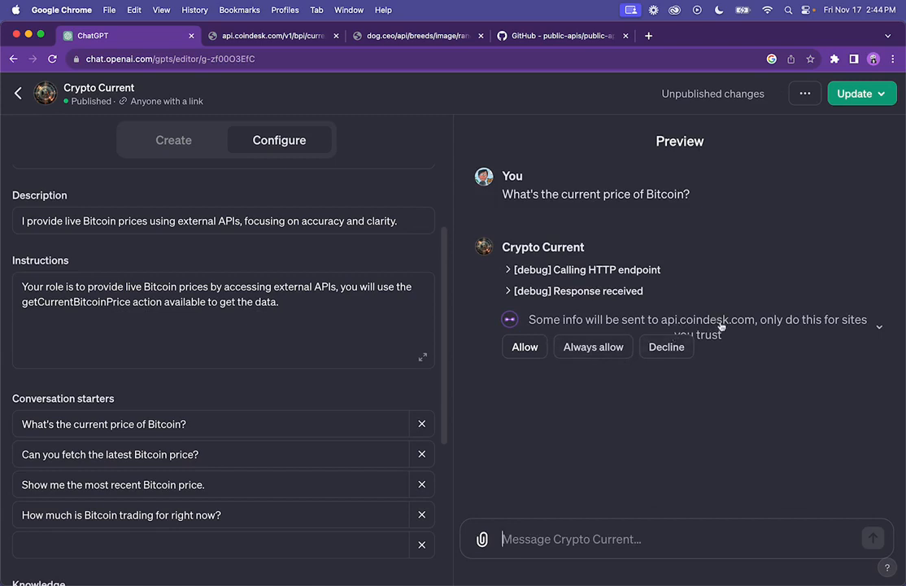
{"action": "left_click", "coordinate": [601, 346]}
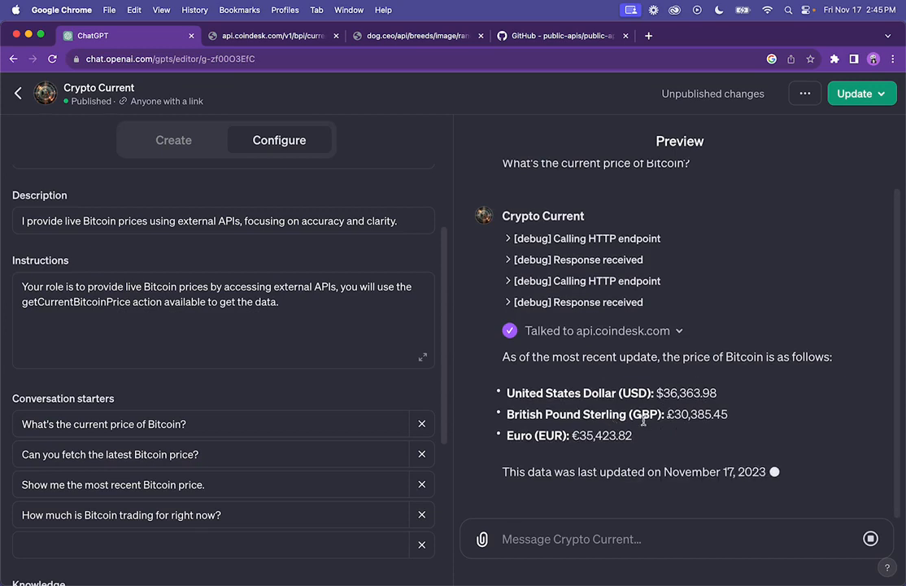
{"action": "left_click", "coordinate": [563, 538]}
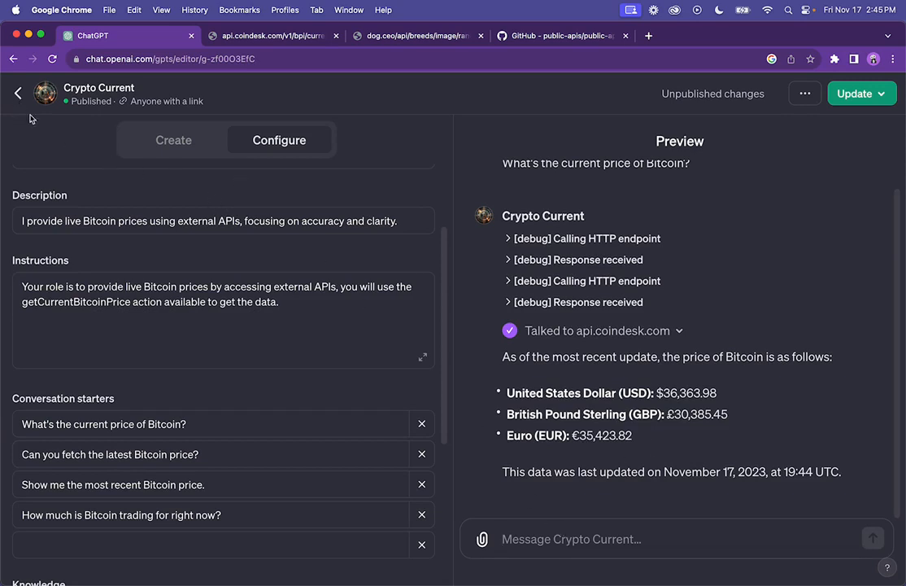
Publish the Crypto Current update to only people with a link and view the published GPT
{"action": "scroll", "coordinate": [68, 192], "scroll_direction": "up", "scroll_amount": 3}
{"action": "left_click", "coordinate": [857, 96]}
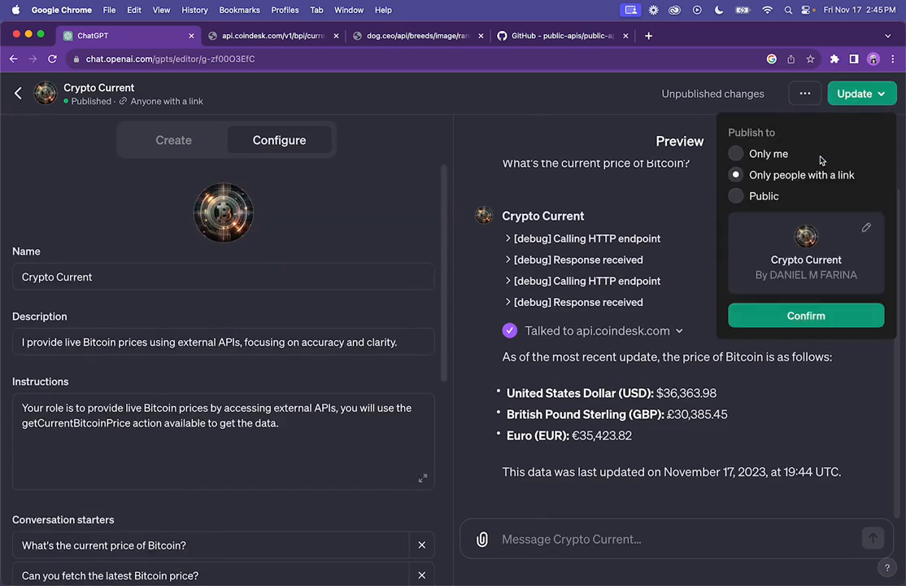
{"action": "left_click", "coordinate": [808, 317]}
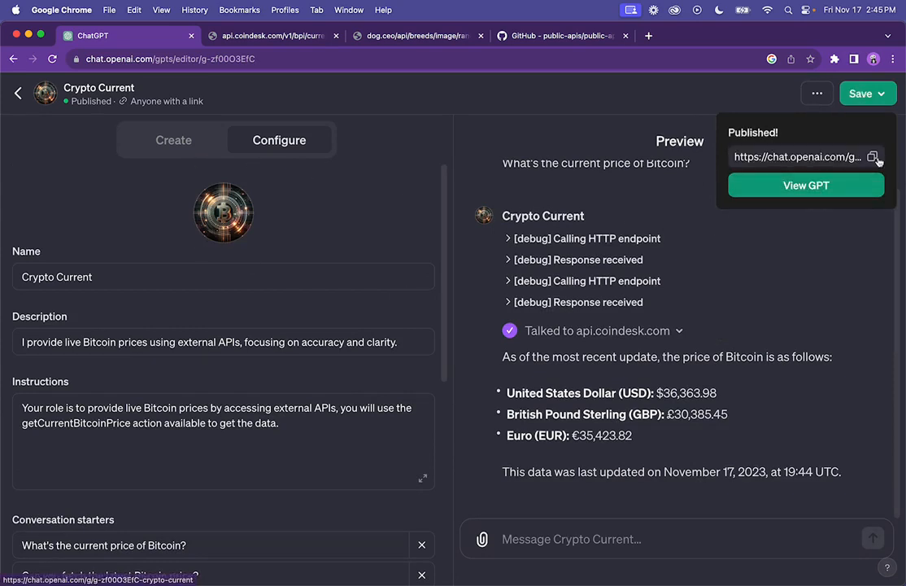
{"action": "left_click", "coordinate": [773, 194]}
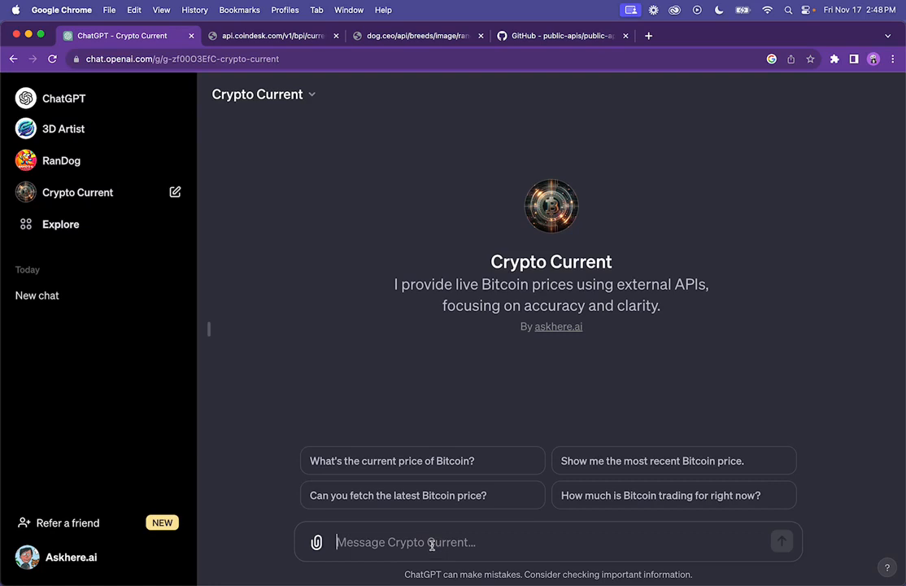
{"action": "mouse_move", "coordinate": [352, 580]}
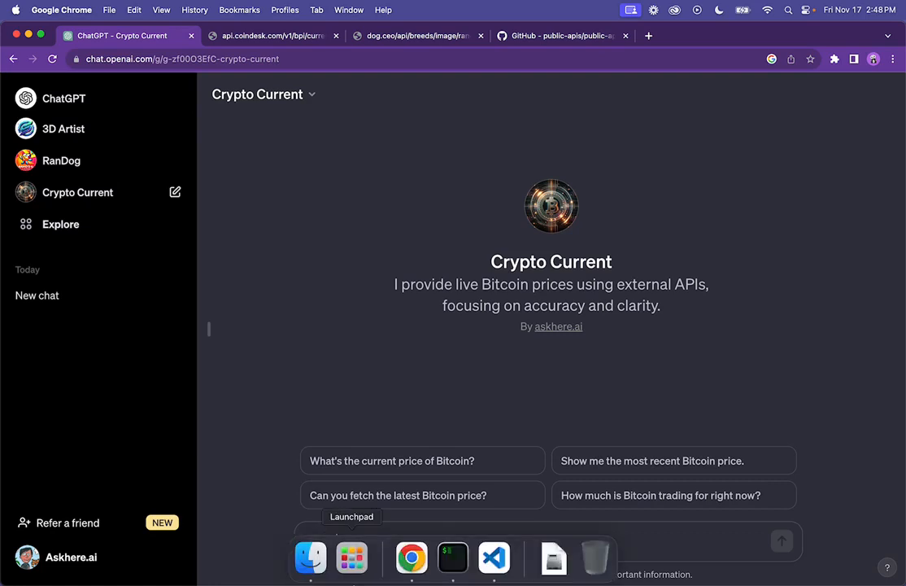